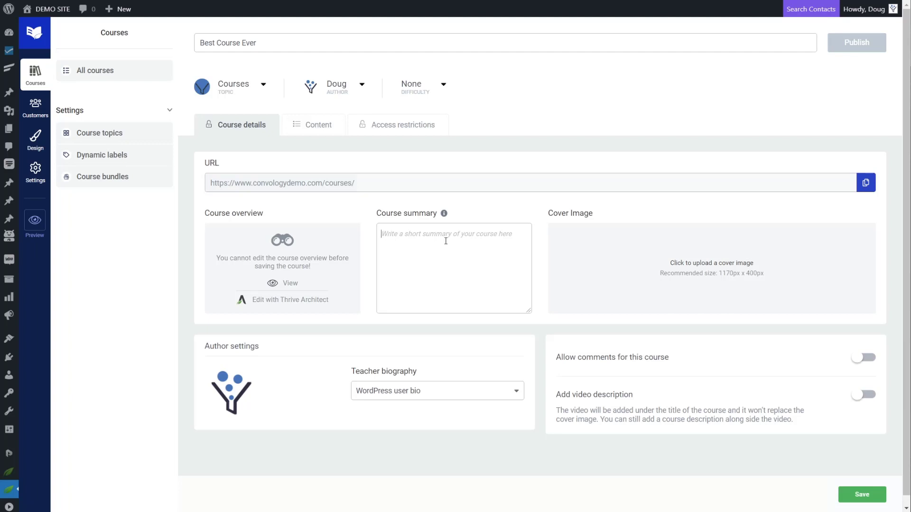
Paste the summary into Best Course Ever's Course summary box and save the course.
text(This is the best course ever and if you don't buy it you'll really be missing out.)
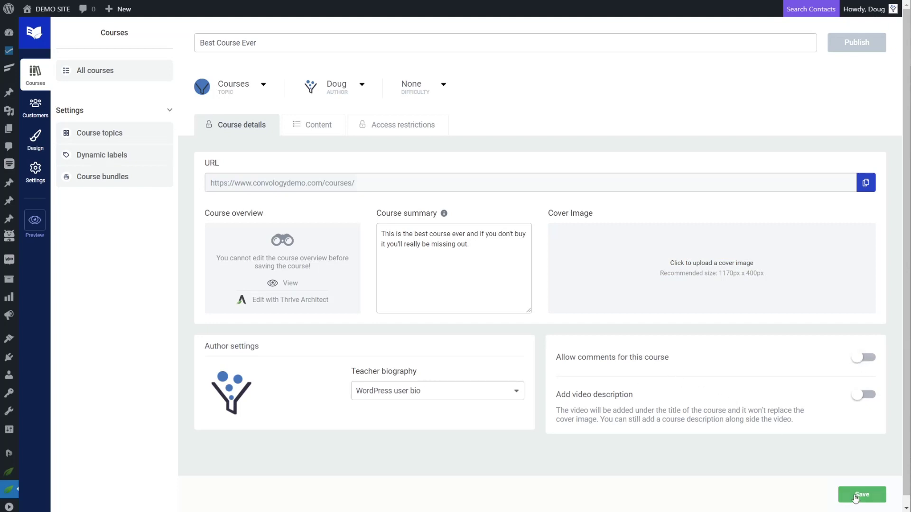
click(853, 496)
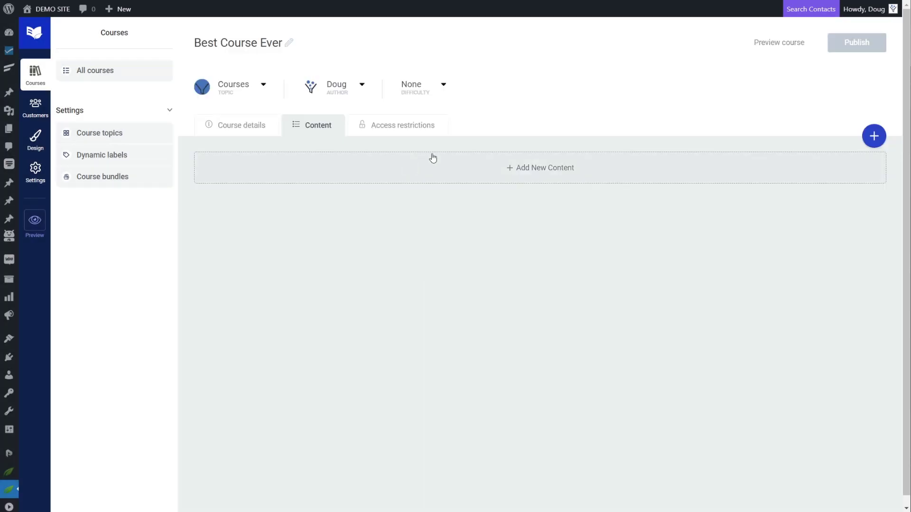
Add a new course module titled 'Introduction to the Course'.
click(872, 141)
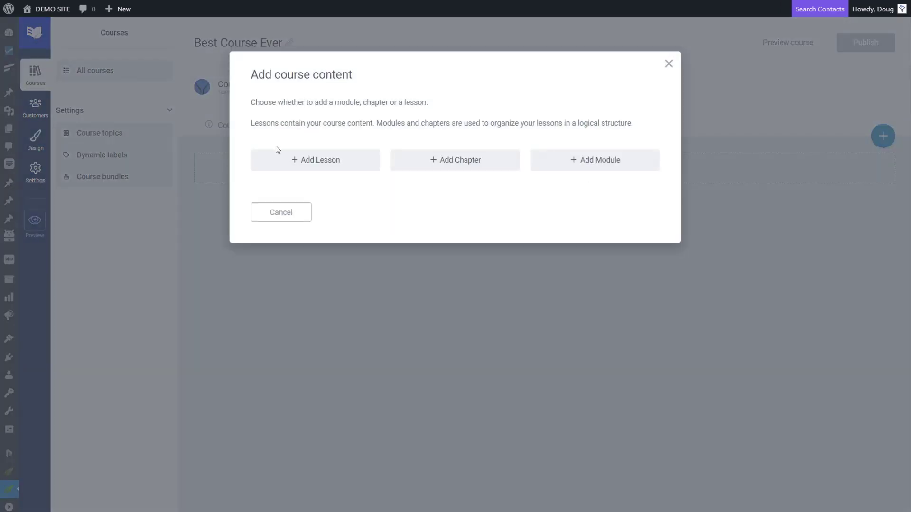
click(589, 162)
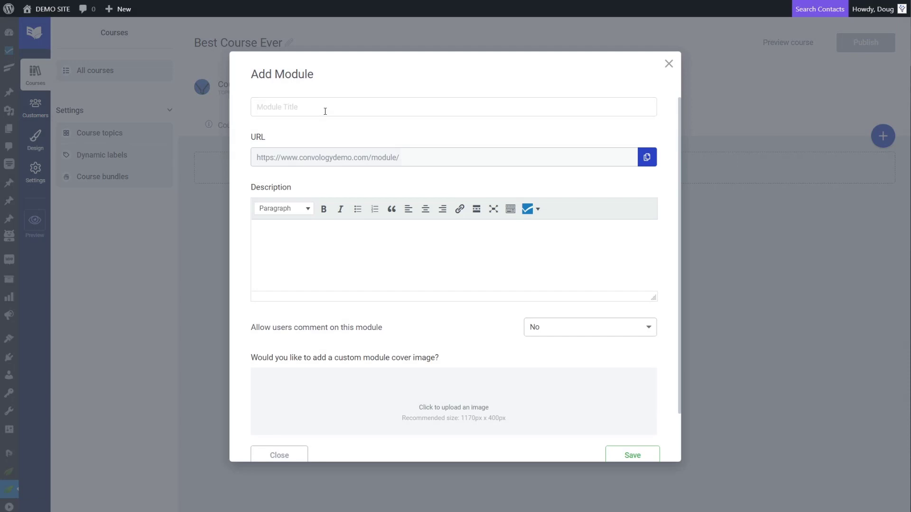
text(I)
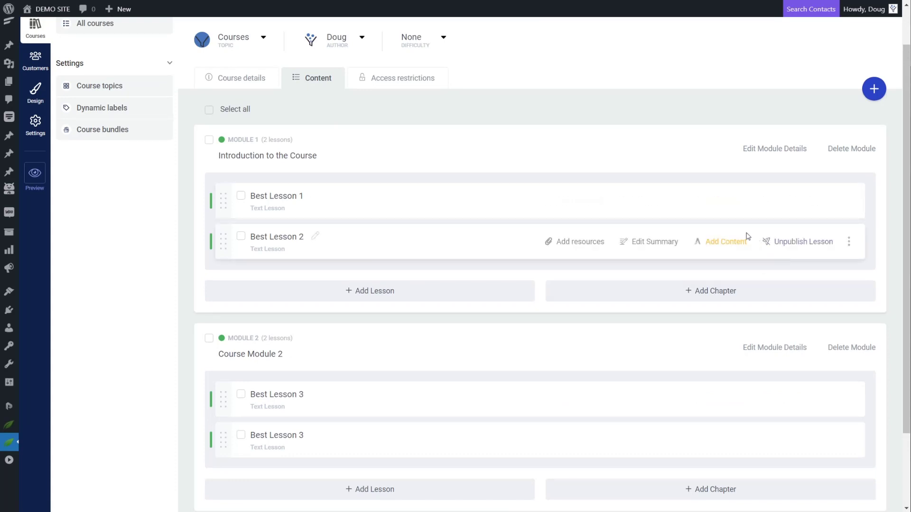
scroll(735, 233, up, 1)
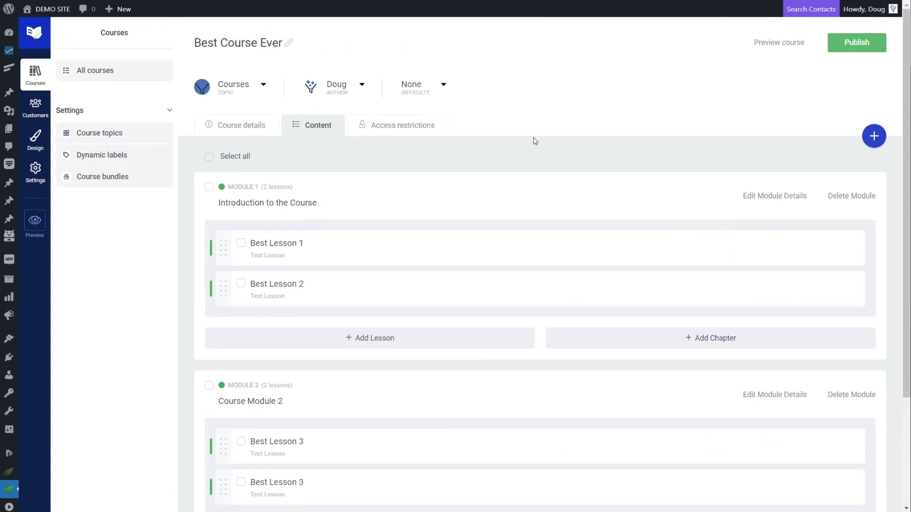
Switch on Restrict access under Access restrictions and collapse the ThriveCart Product rule.
click(390, 130)
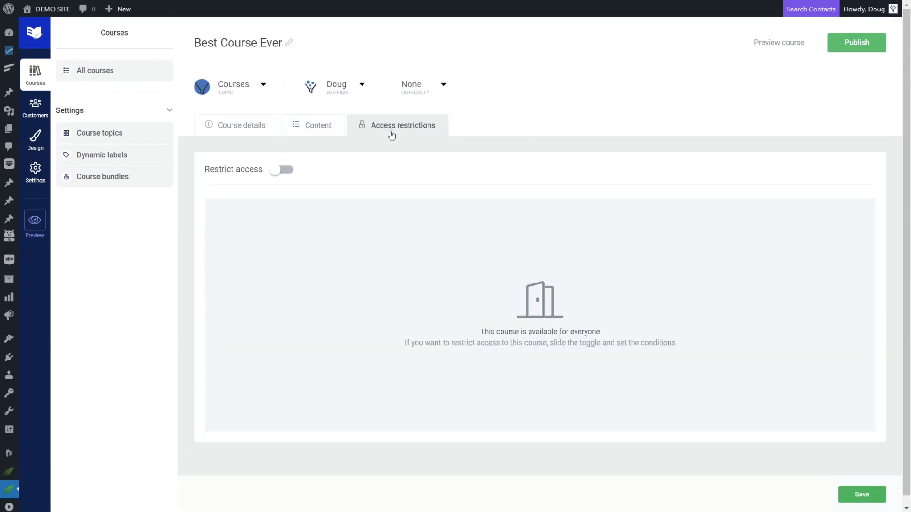
click(279, 171)
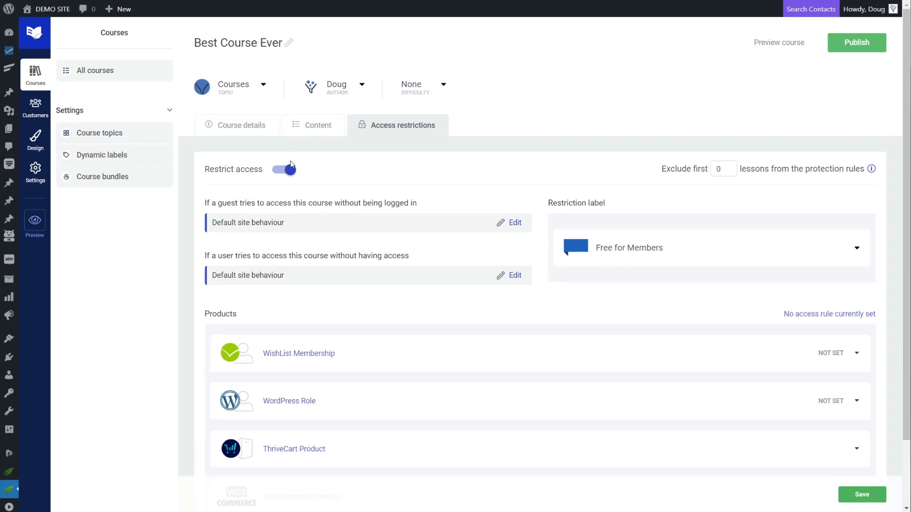
scroll(302, 170, down, 3)
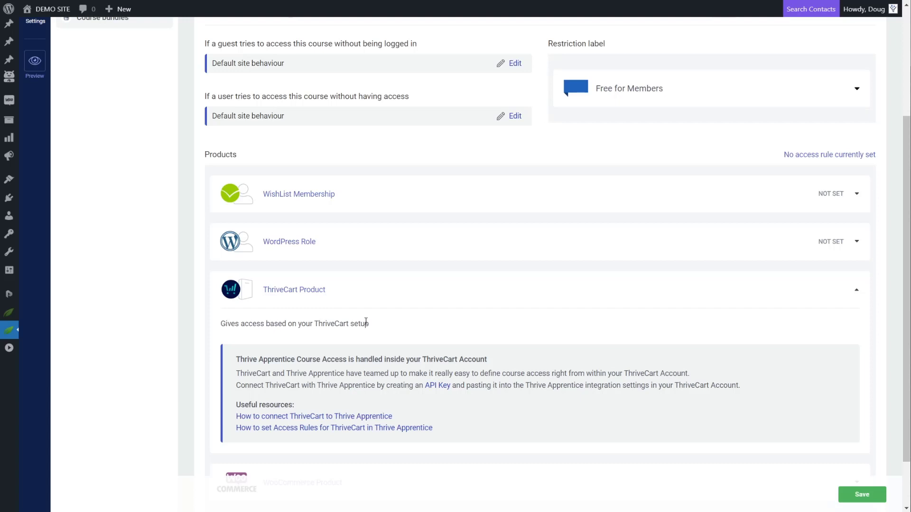
click(856, 290)
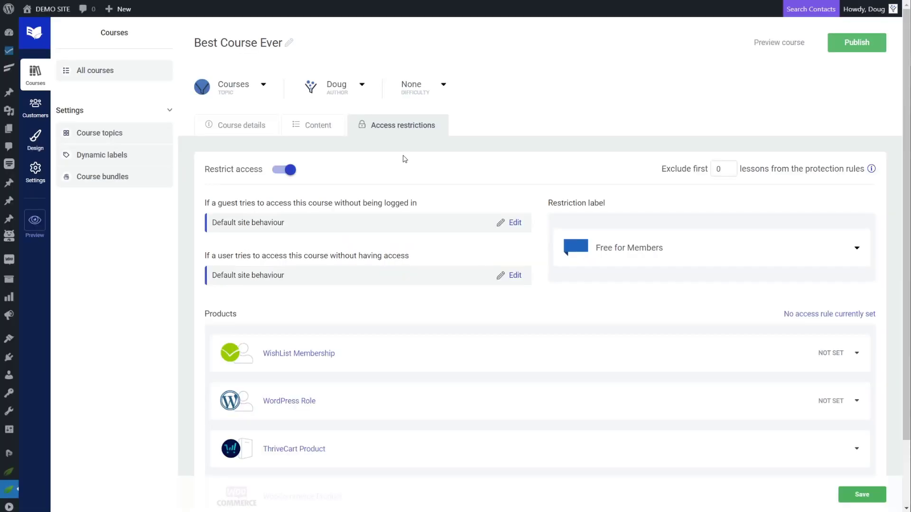
scroll(404, 160, down, 1)
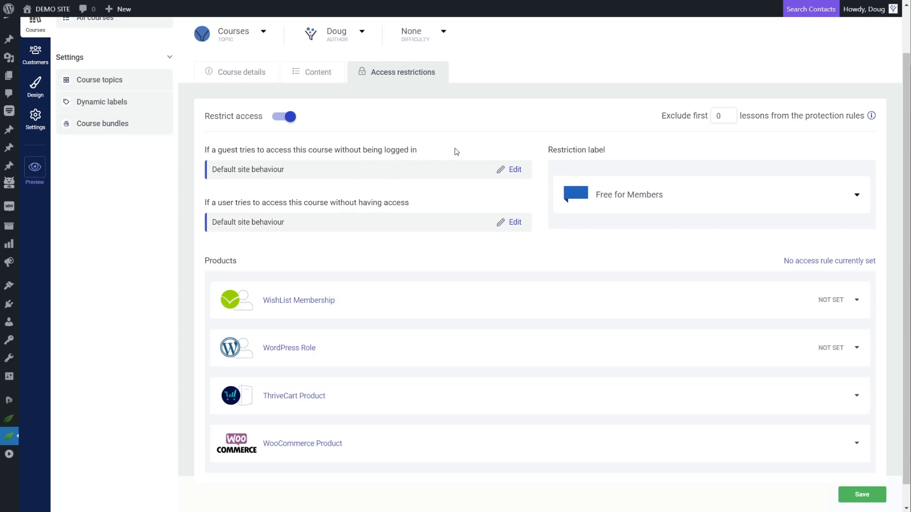
Set the not-logged-in guest rule to Display custom content and edit it in Thrive Architect.
click(515, 169)
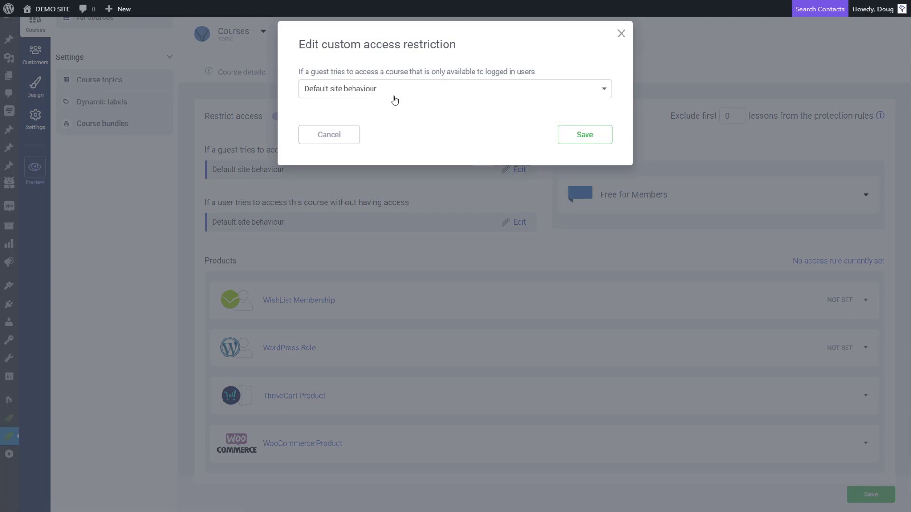
click(371, 93)
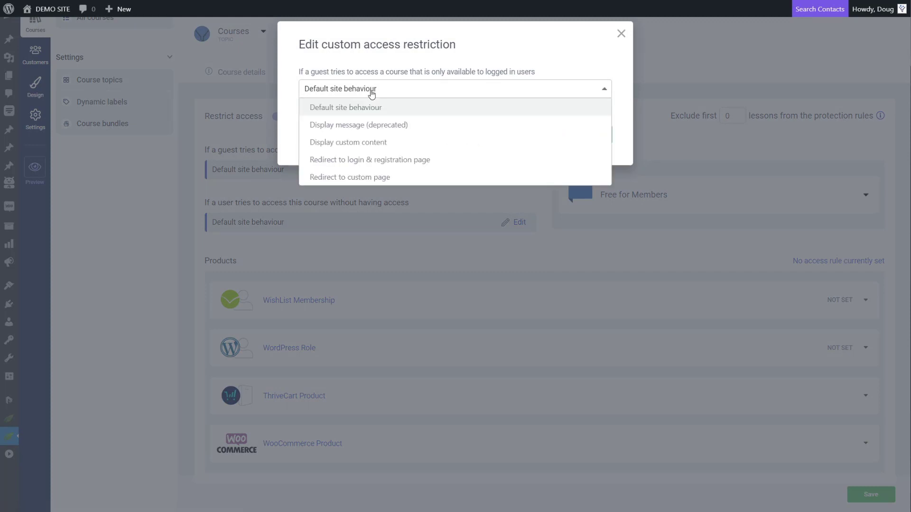
click(407, 92)
click(411, 91)
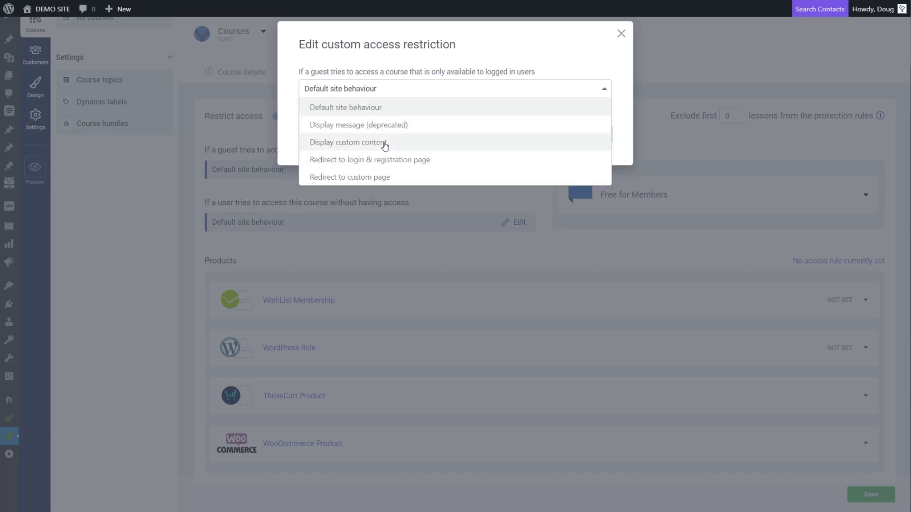
click(369, 144)
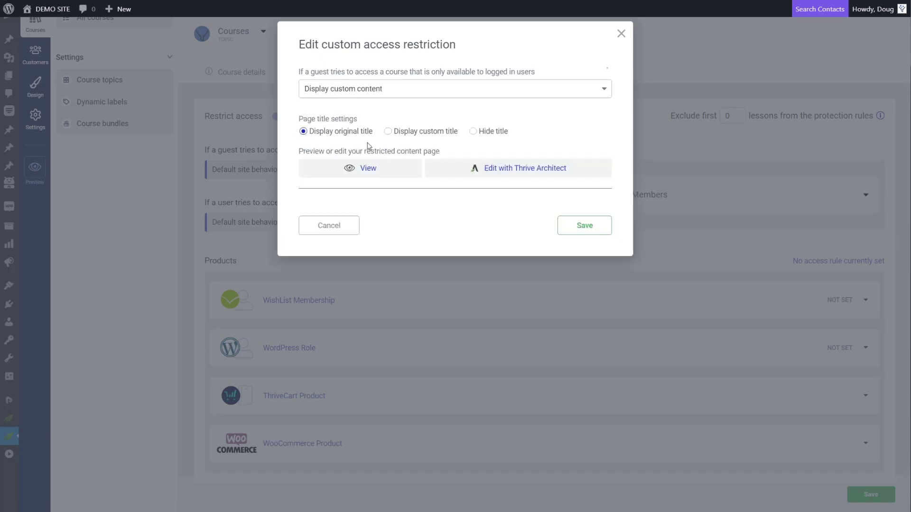
click(508, 178)
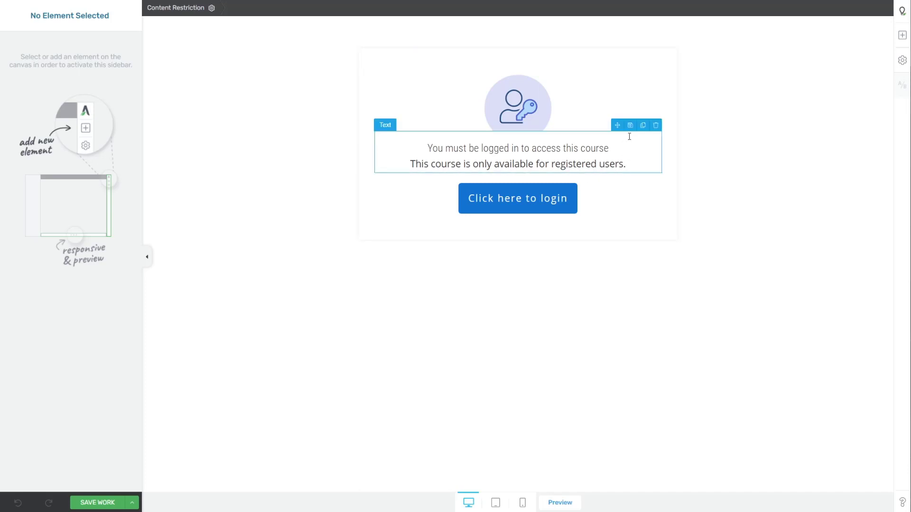
Delete the registered-users line so the login message is one sentence ending in a period.
click(640, 166)
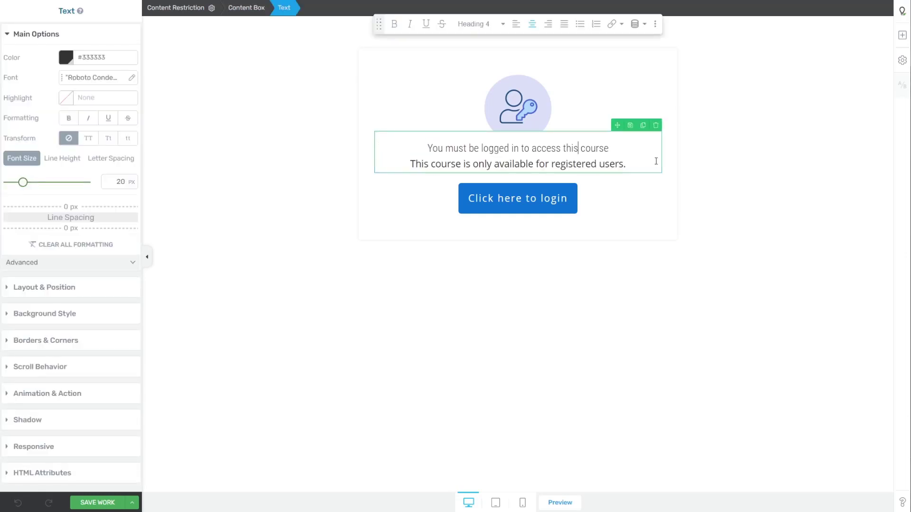
drag(656, 161, 408, 163)
key(BackSpace)
key(BackSpace)
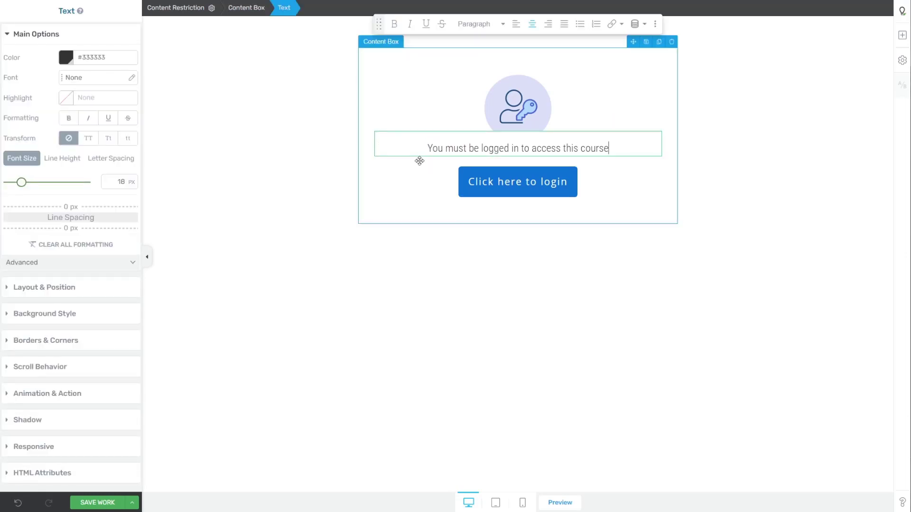
text(.)
key(Return)
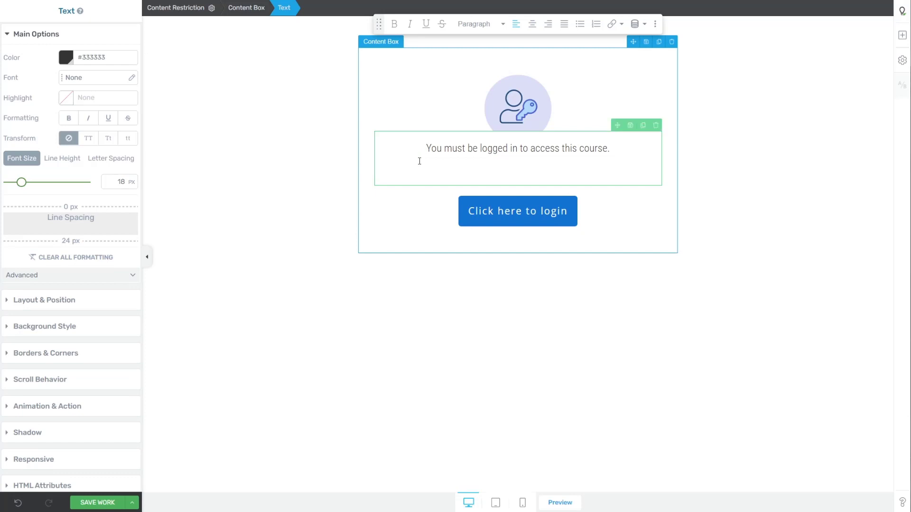
key(BackSpace)
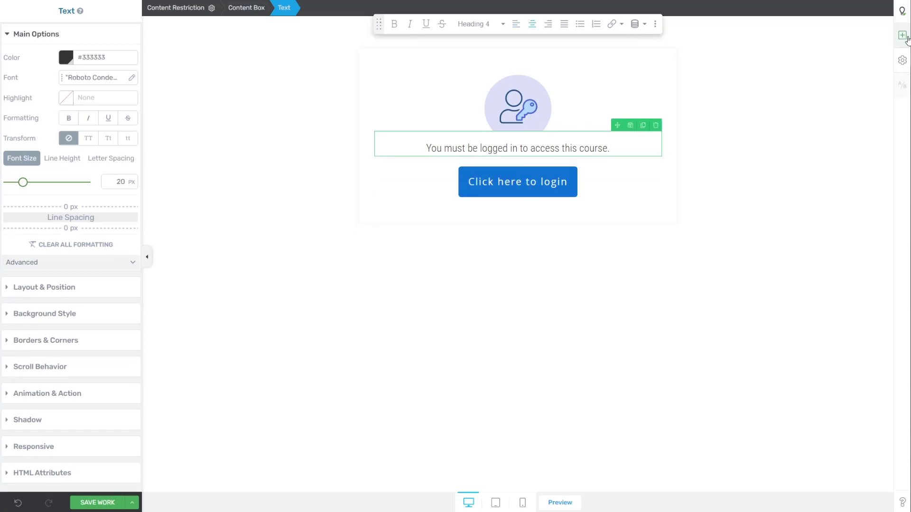
Add a centred Heading 3 text 'Not yet enrolled in the Best Course Ever?' below the button.
click(903, 35)
drag(805, 108, 484, 222)
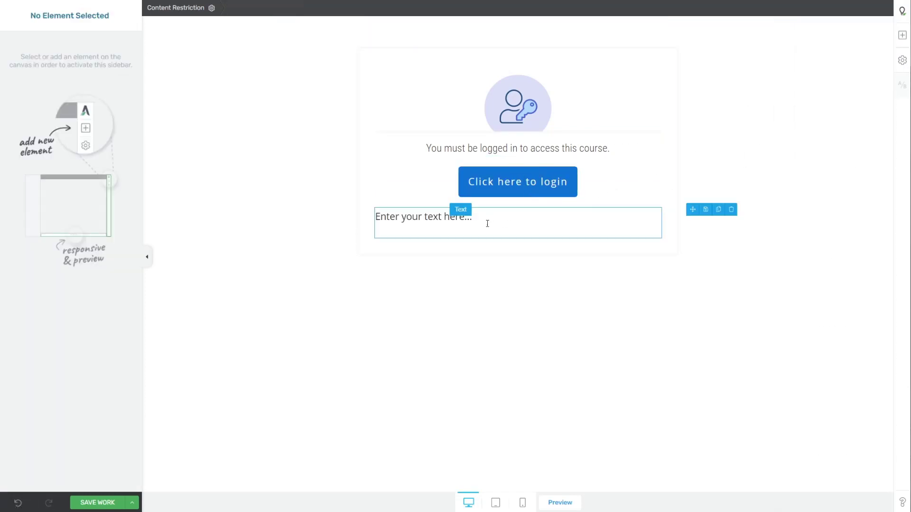
key(ctrl+a)
text(Not yet e)
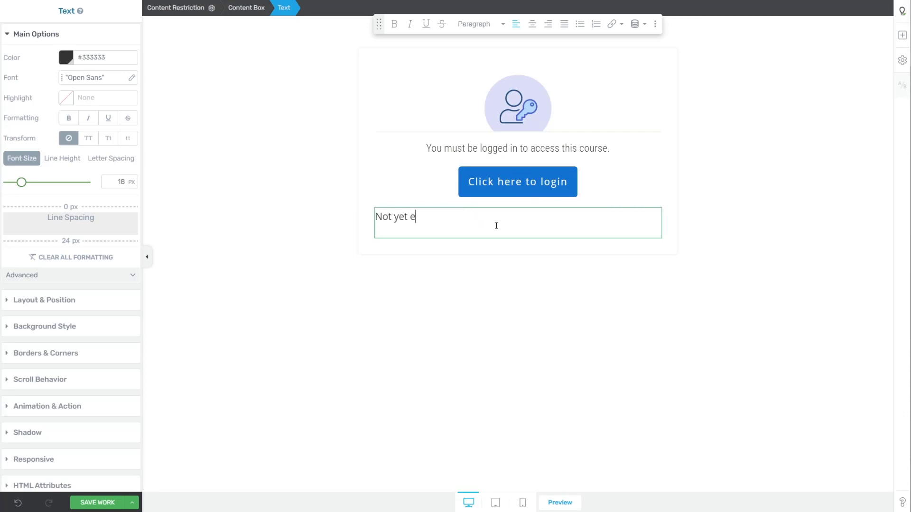
text(nrolled in the Best )
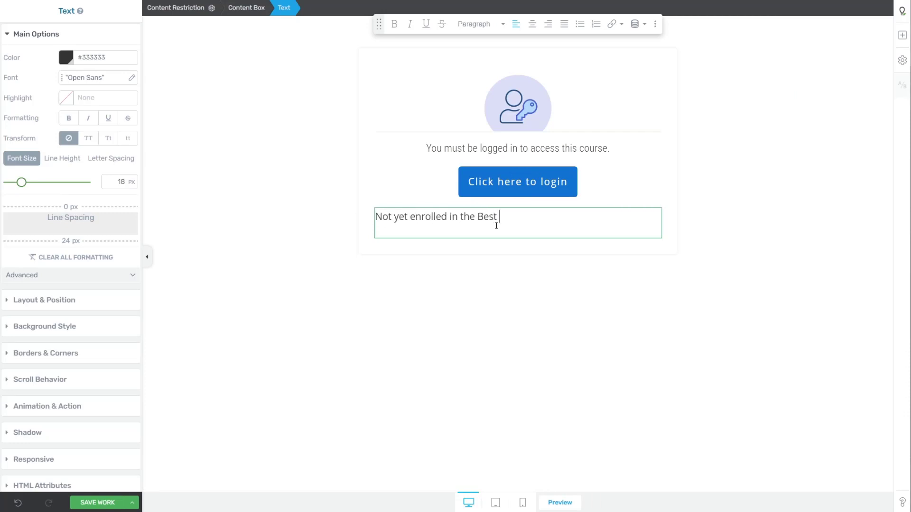
text(Courser EEver?)
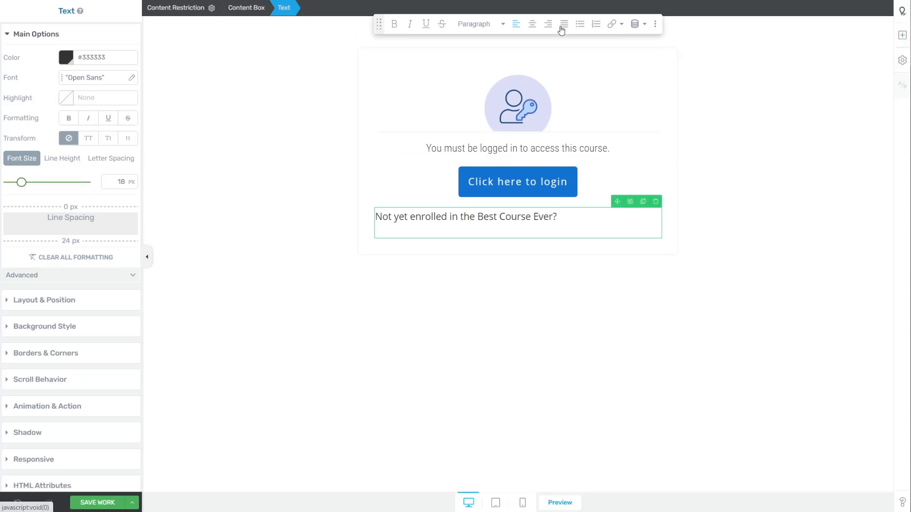
click(540, 29)
click(482, 25)
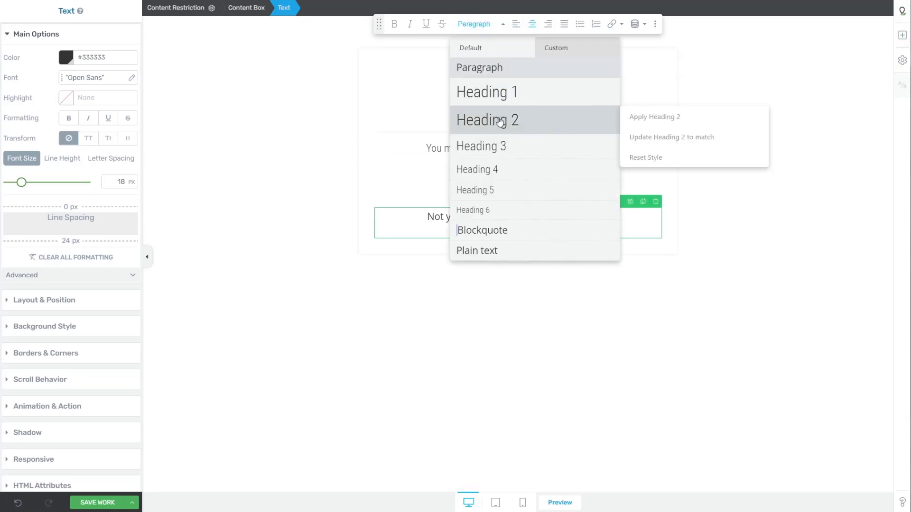
click(498, 148)
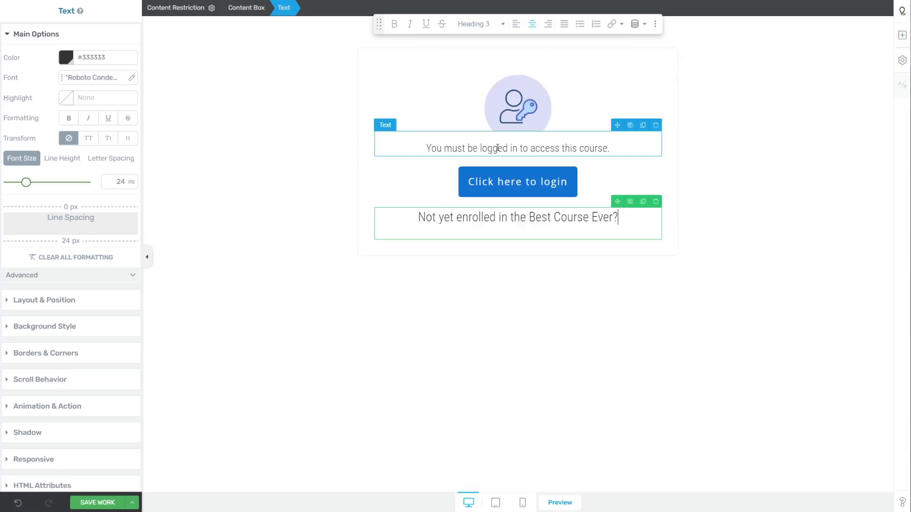
Format the login message text as Heading 3.
click(612, 148)
click(482, 24)
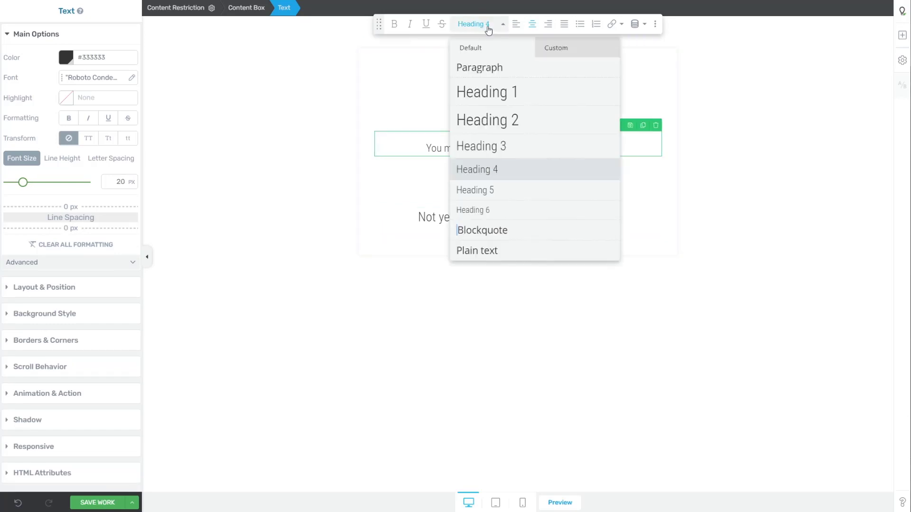
click(514, 147)
click(712, 206)
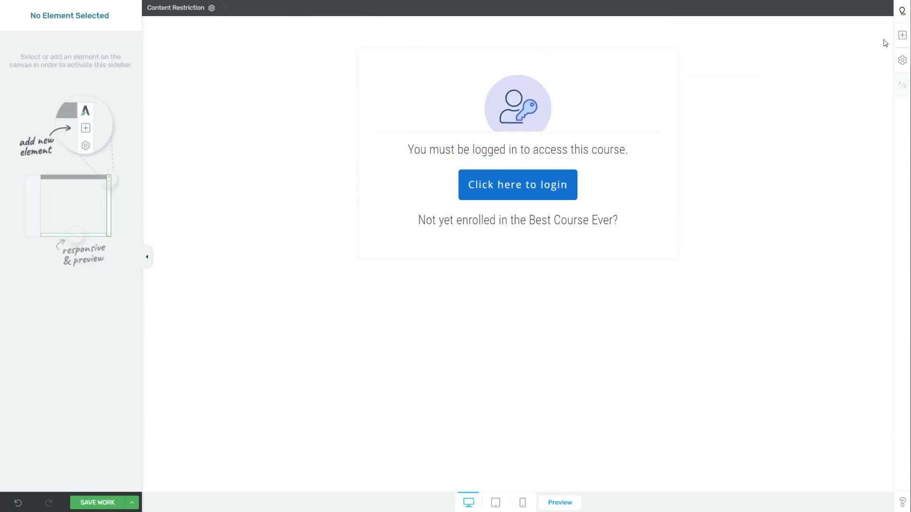
Duplicate the login button below the question, label it 'Click Here to Enroll', and remove the gap above it.
click(560, 163)
drag(545, 164, 525, 284)
click(519, 269)
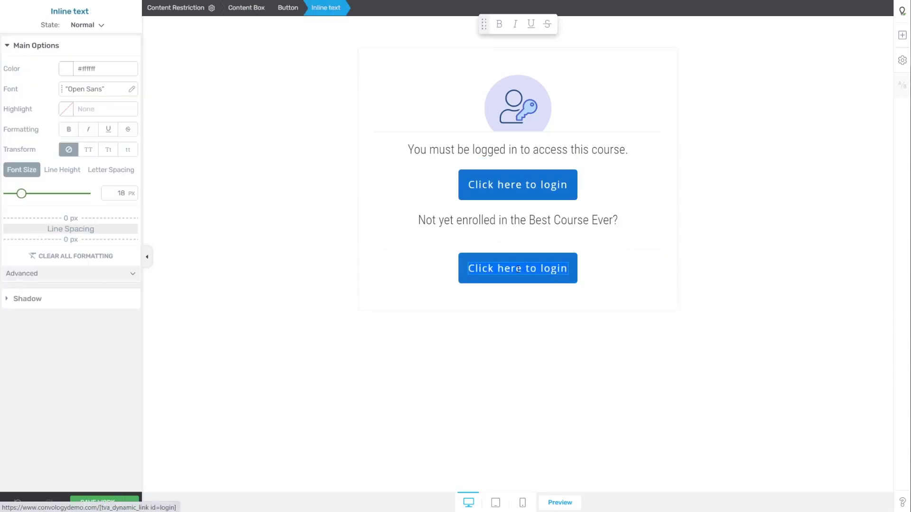
text(Click Here to Enro)
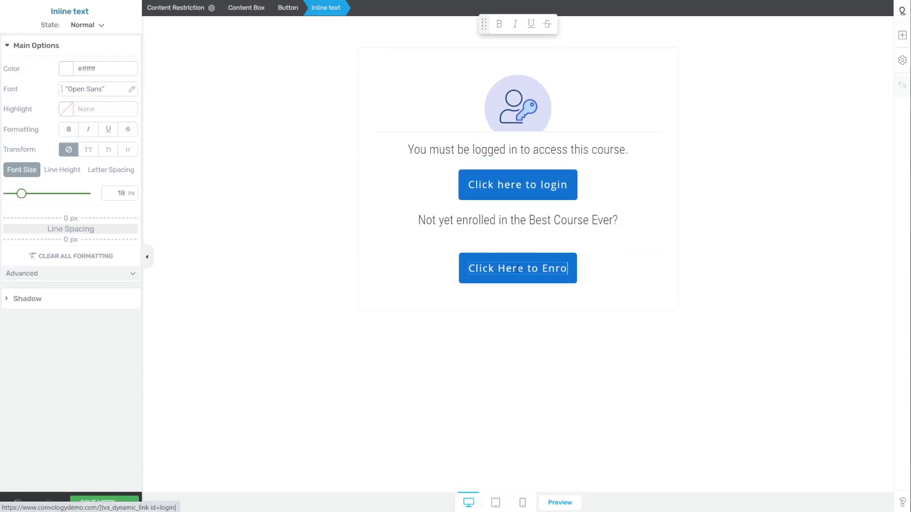
text(ll)
click(474, 226)
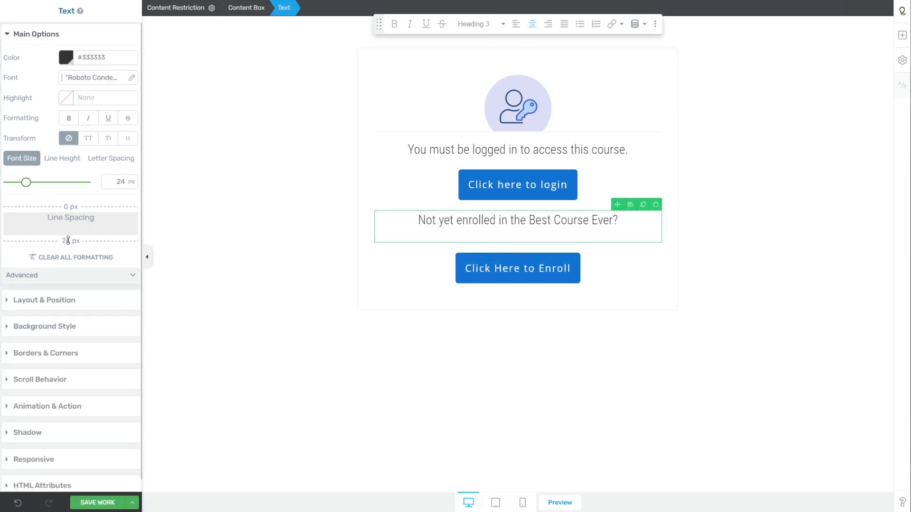
drag(67, 241, 68, 228)
Change the Click Here to Enroll button colour to orange (#dfa50b).
click(533, 261)
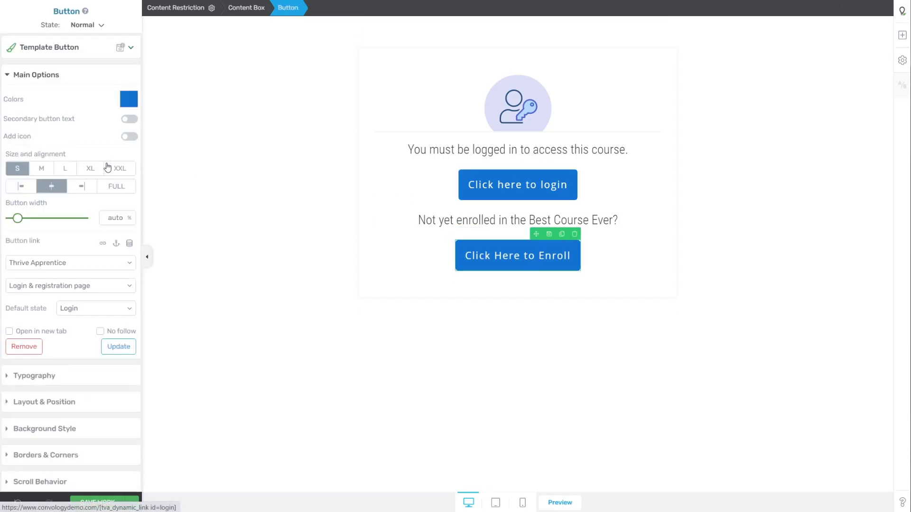
click(129, 98)
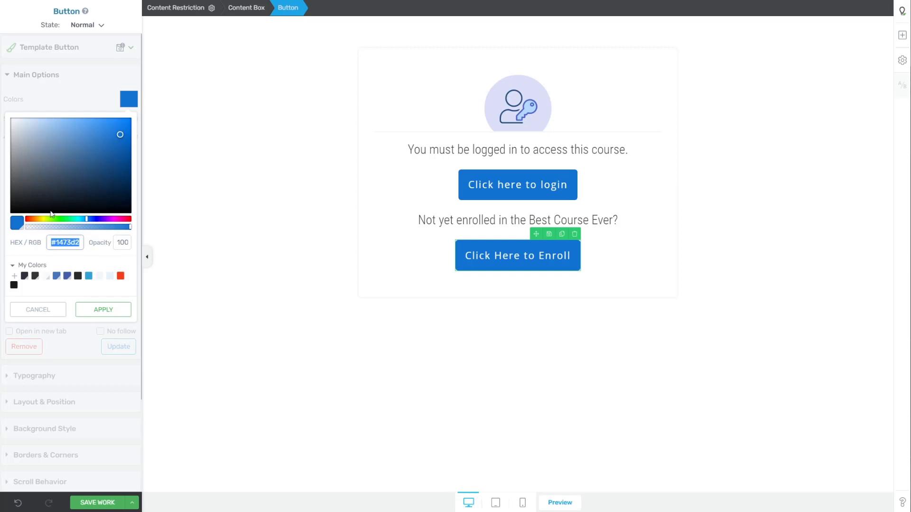
text(#dfa50b)
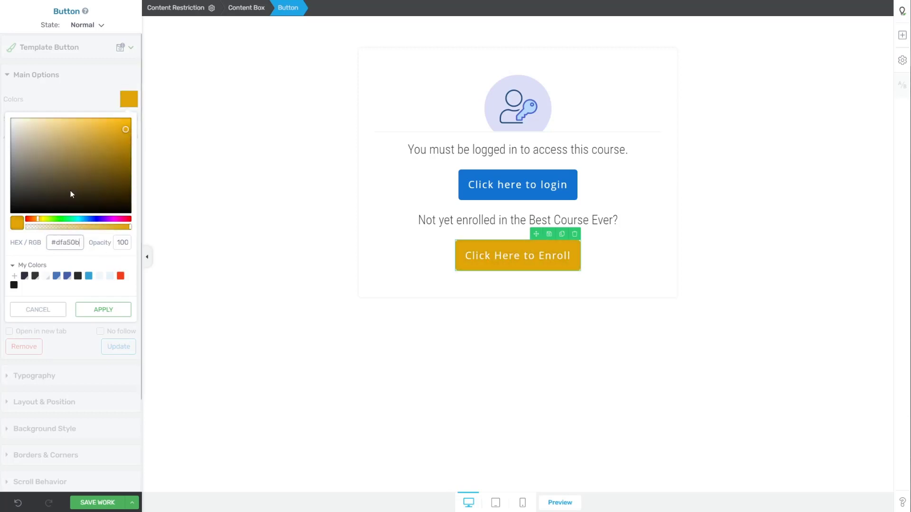
drag(46, 221, 35, 220)
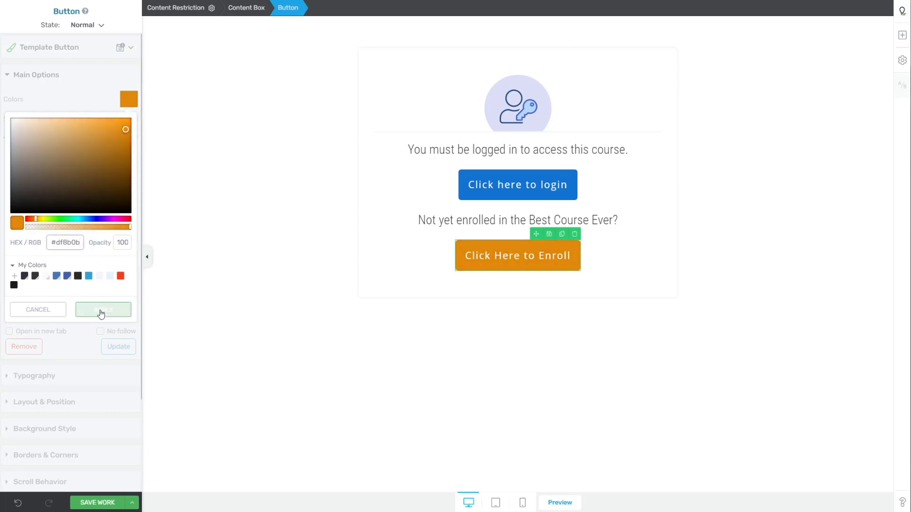
click(101, 311)
Link the button to the URL /best-course-ever-sales-page/ and save the work.
click(87, 263)
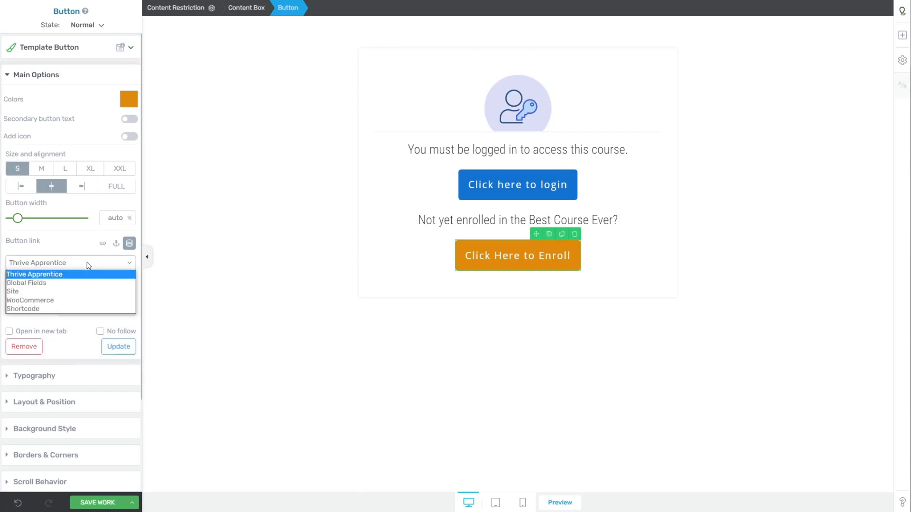
click(33, 274)
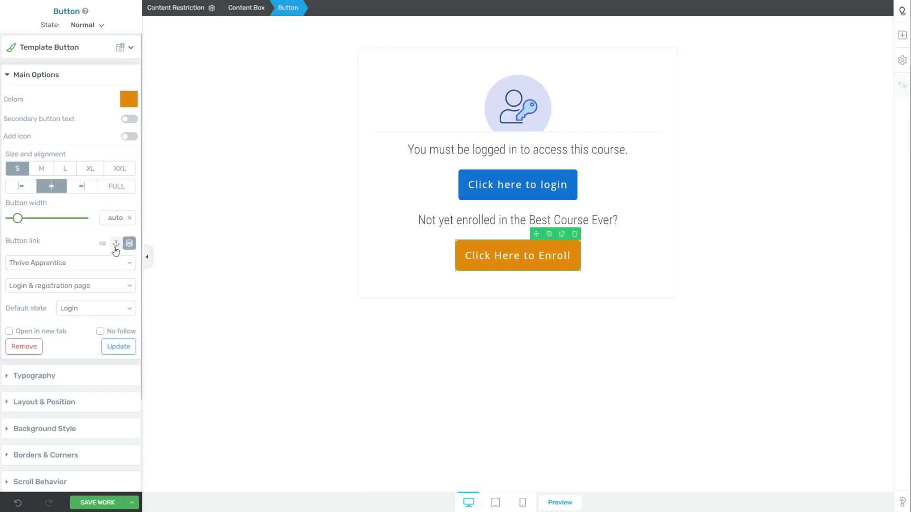
click(103, 243)
triple_click(90, 275)
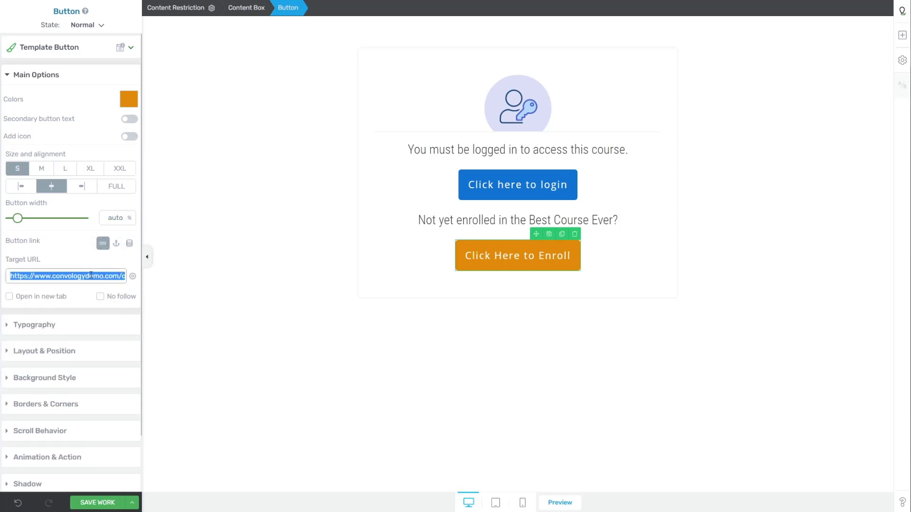
text(/be)
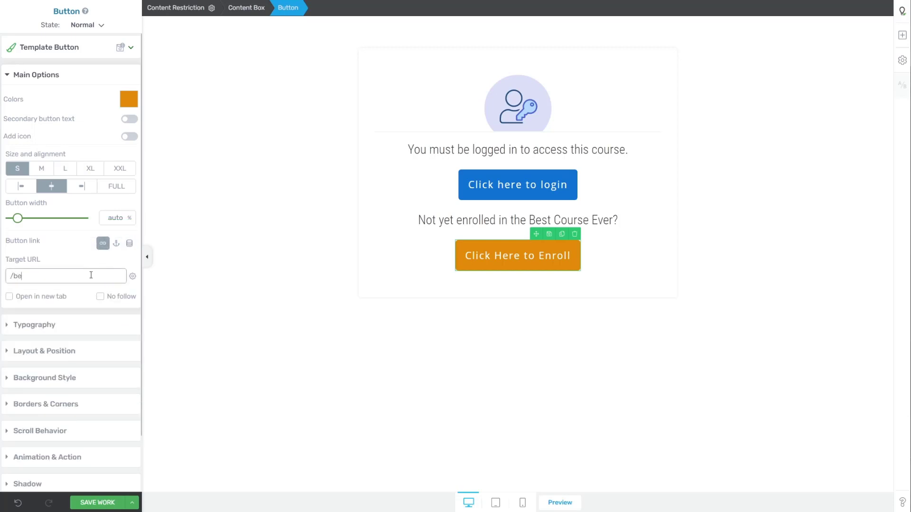
text(st-course-ever-sales-page/)
click(97, 503)
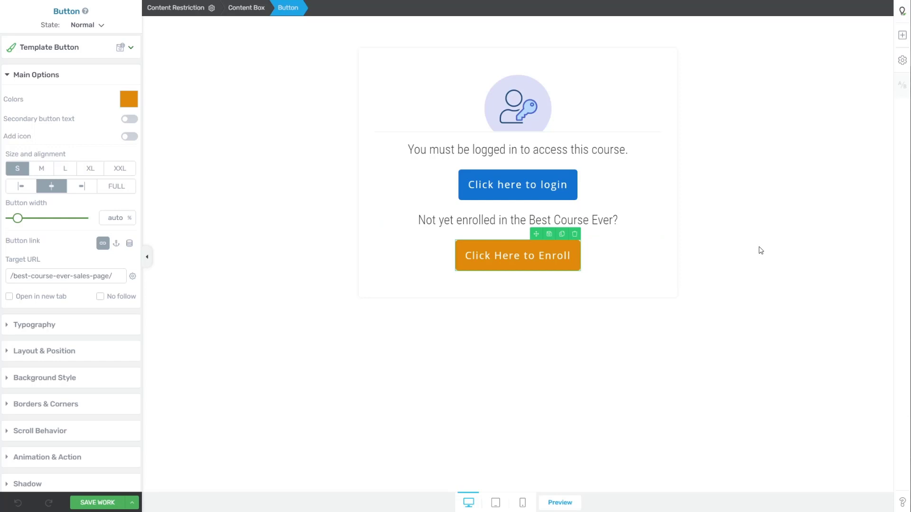
click(97, 503)
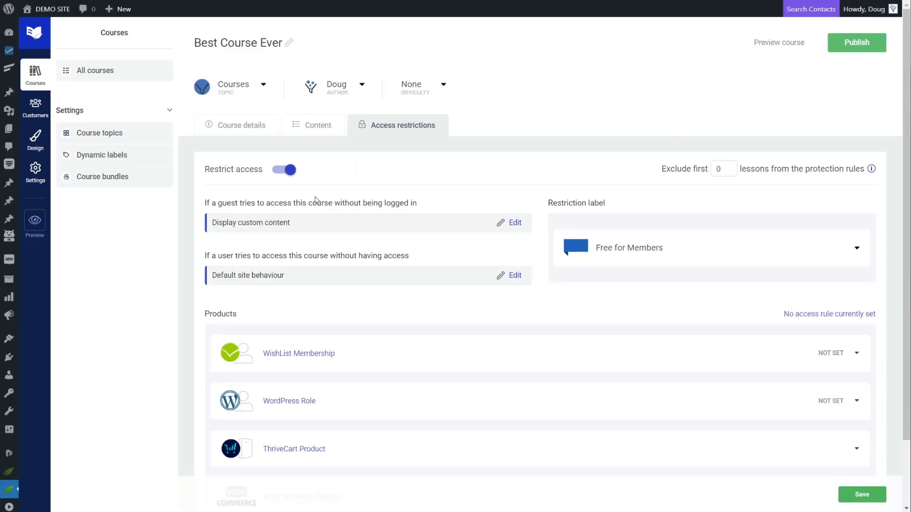
Redirect no-access users to a new custom page 'Best Course Ever Sales Page' and save.
click(515, 276)
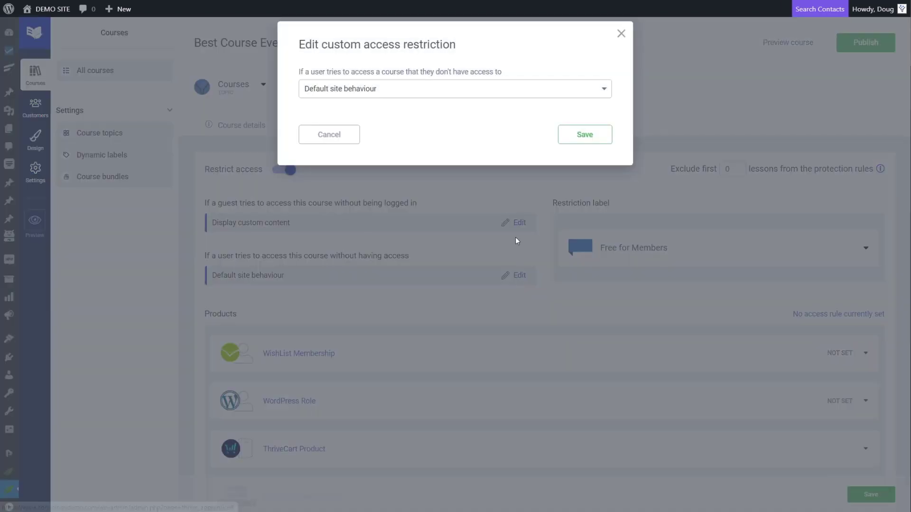
click(392, 89)
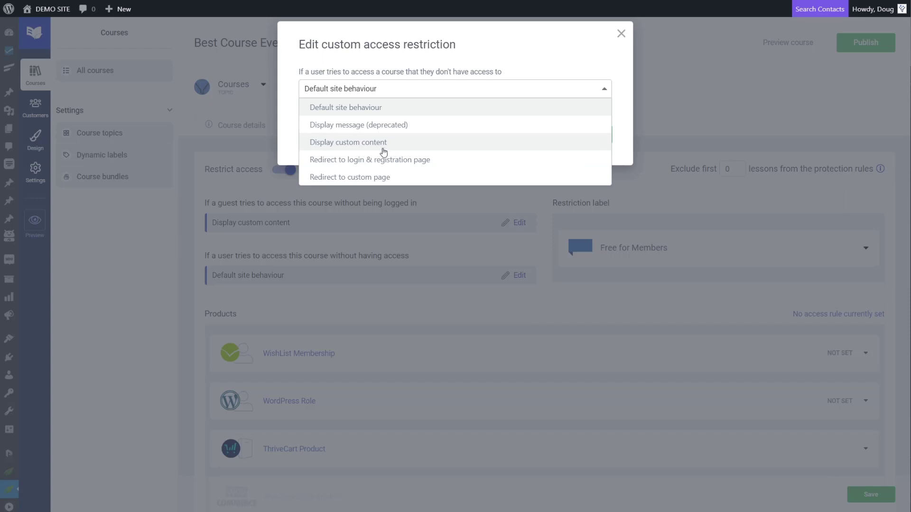
click(372, 176)
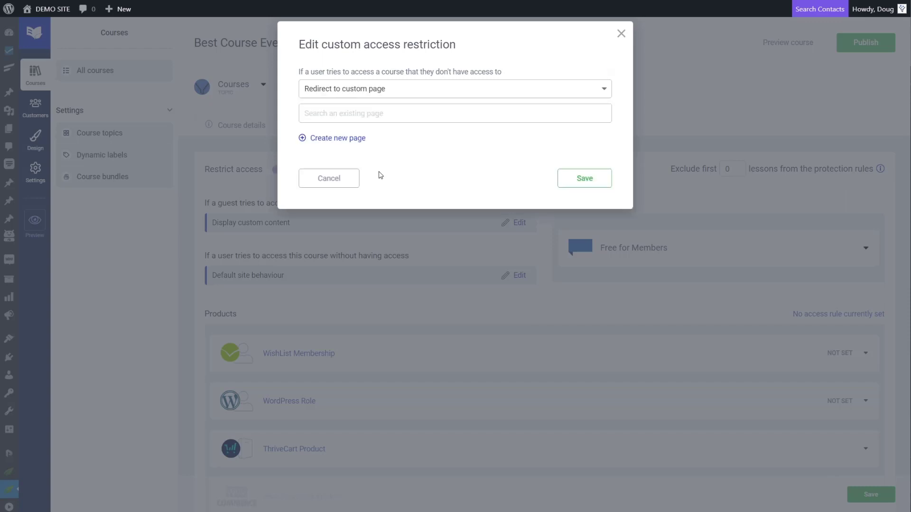
click(346, 138)
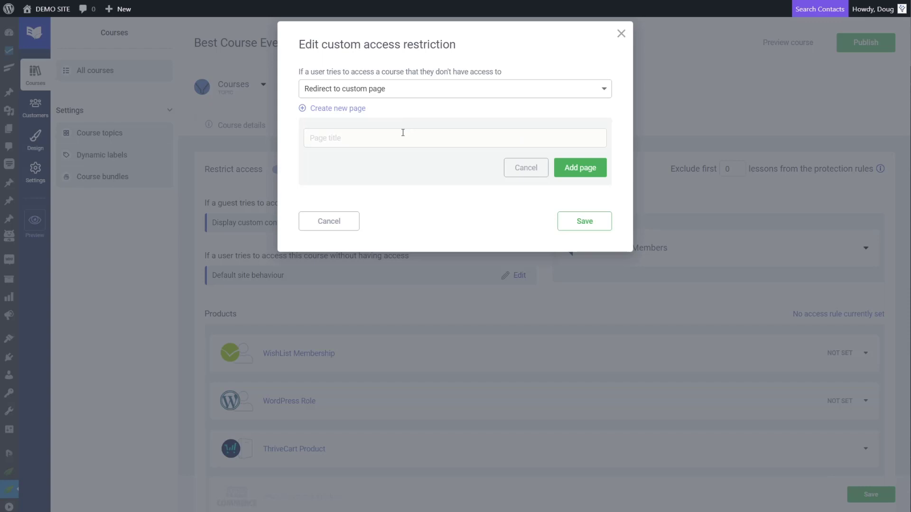
text(Best Course Ever Sales Page)
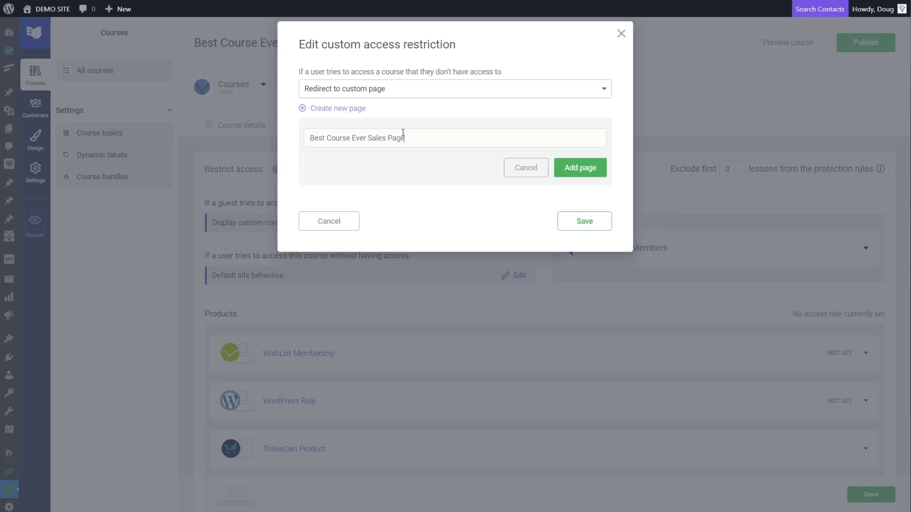
click(572, 178)
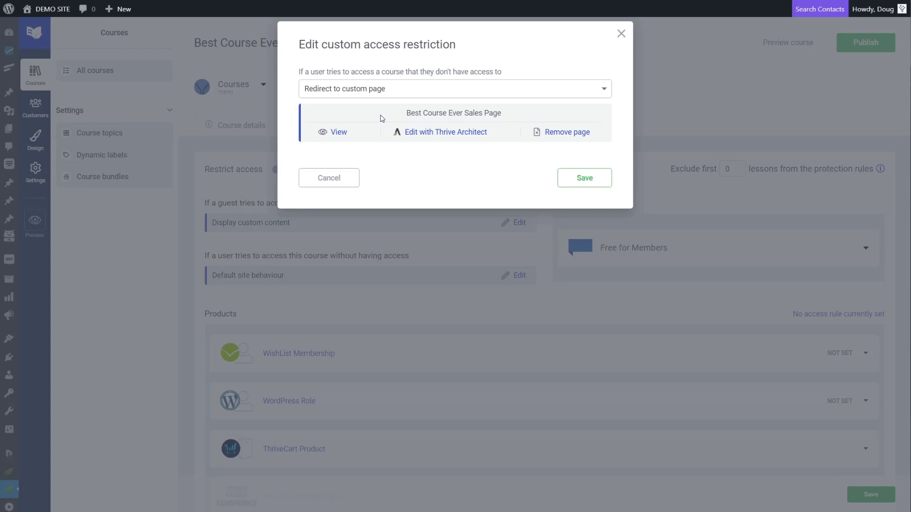
click(584, 181)
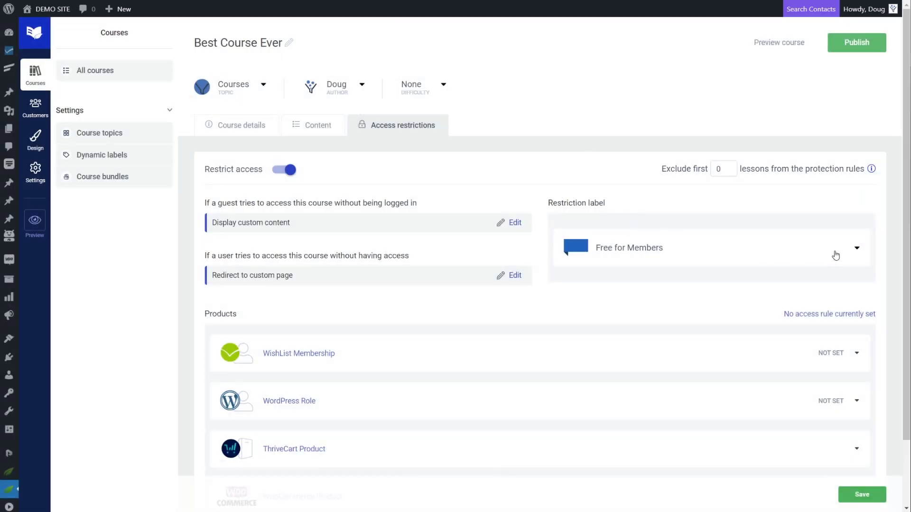
Create and save a restriction label named 'Best Courses by Convology'.
click(857, 253)
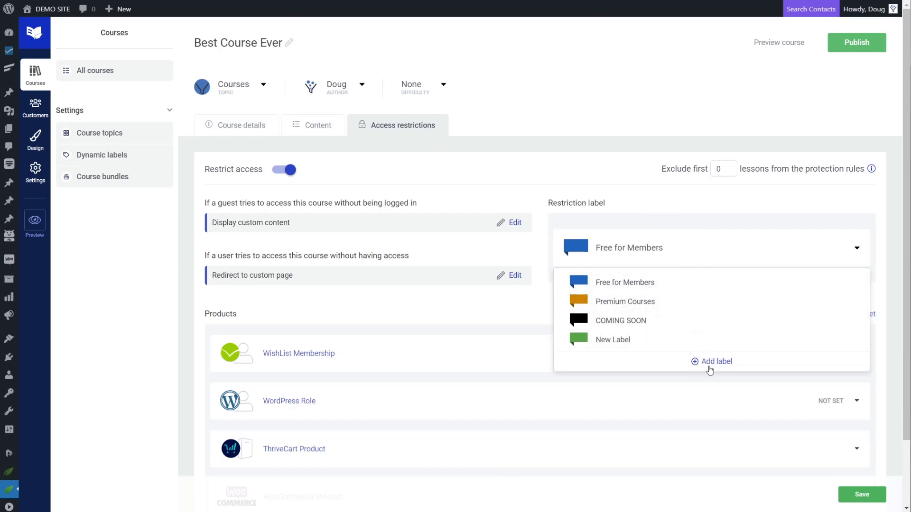
click(709, 365)
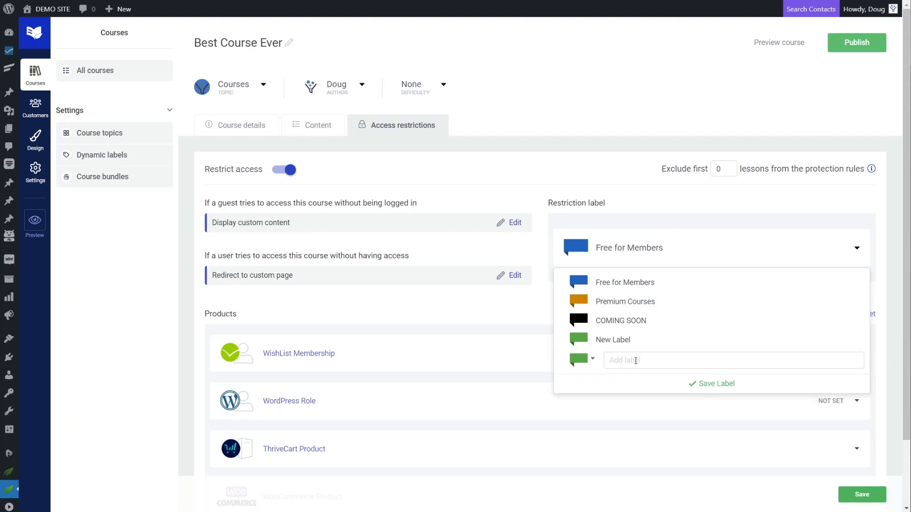
text(Best Courses by Convology)
click(710, 388)
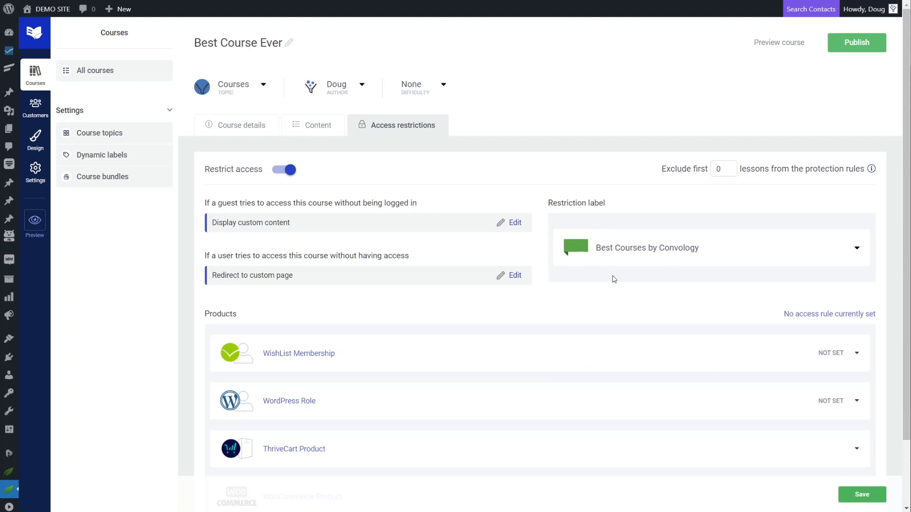
scroll(656, 246, down, 2)
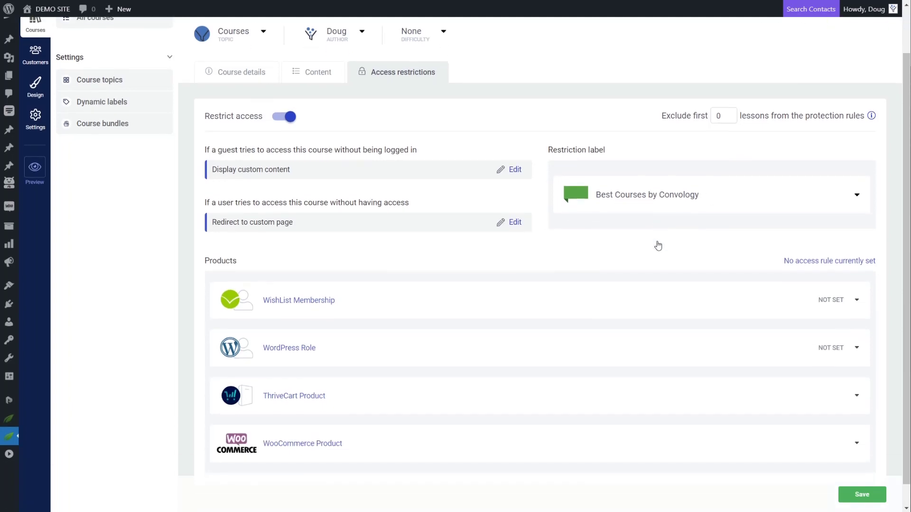
scroll(656, 245, up, 2)
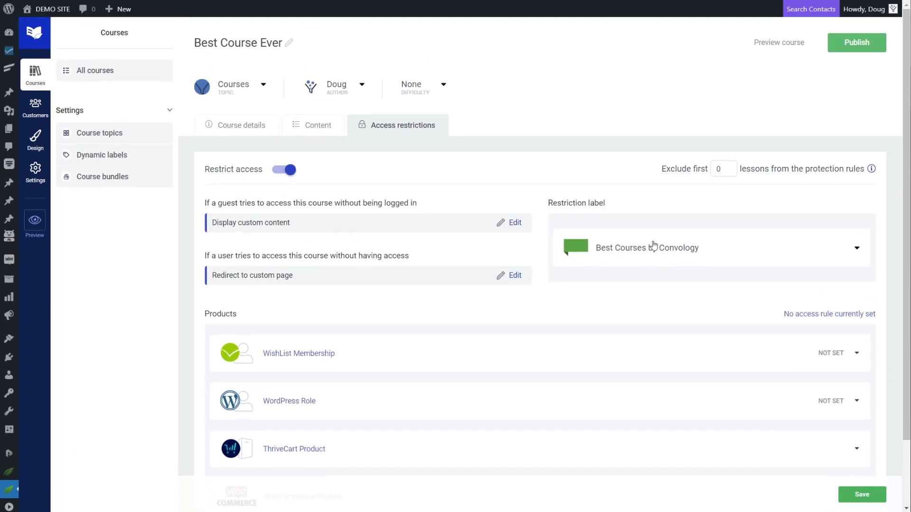
Choose Easy difficulty, keep the Courses topic, then save and publish Best Course Ever.
click(439, 86)
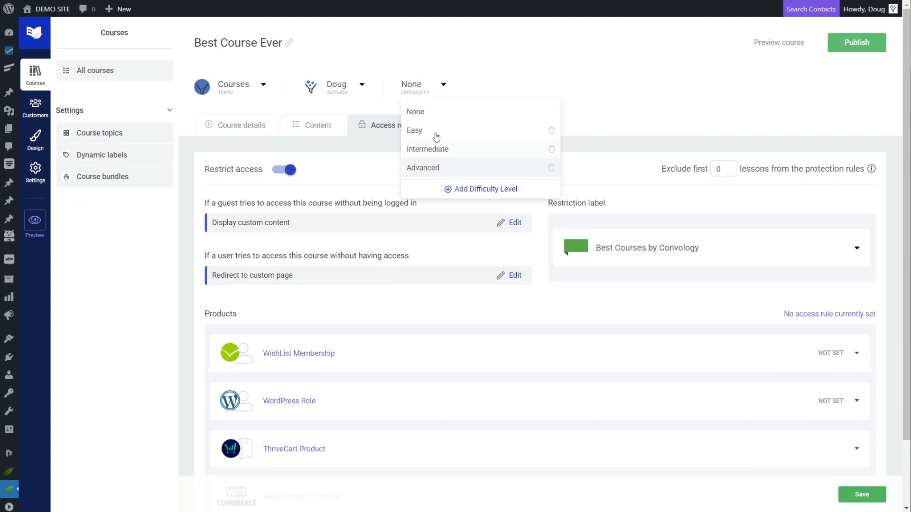
click(436, 136)
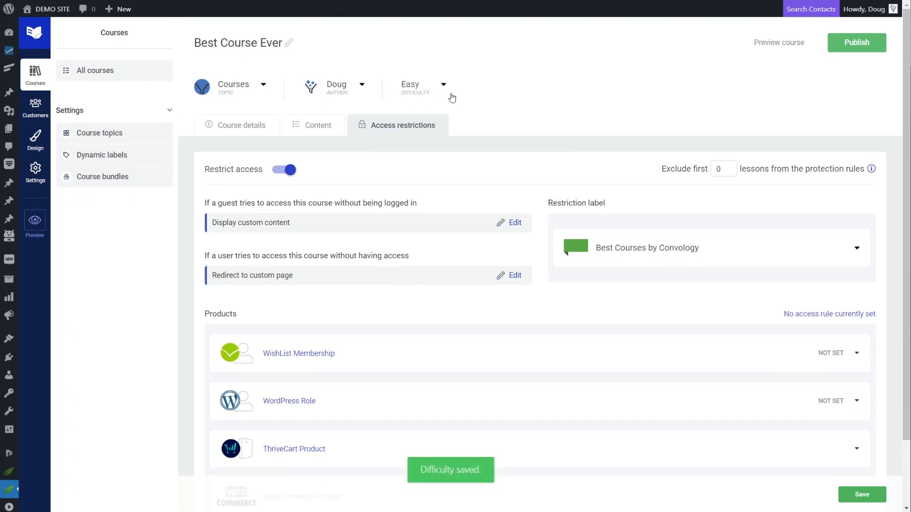
click(264, 86)
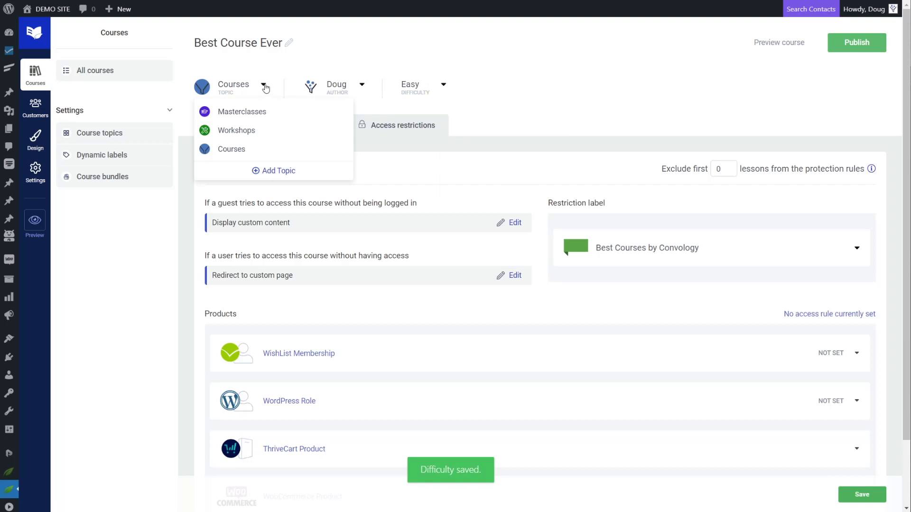
click(264, 87)
click(263, 86)
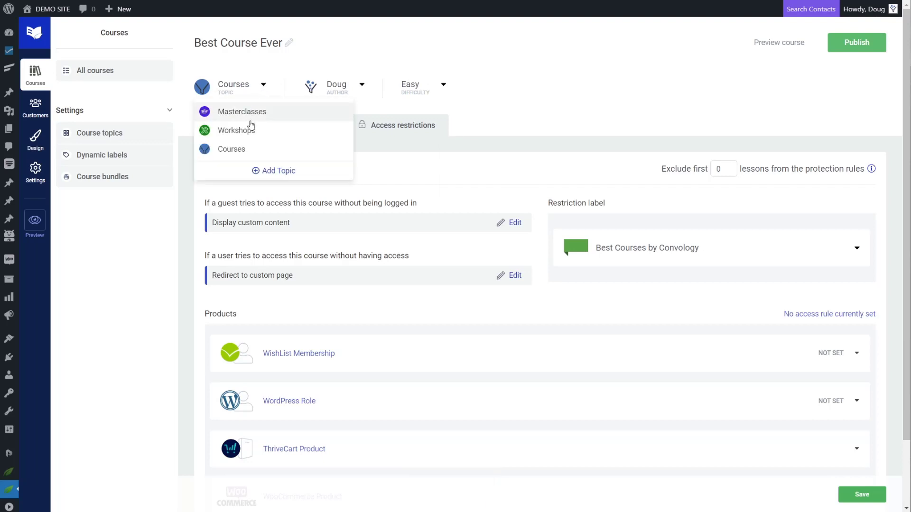
double_click(264, 87)
click(234, 150)
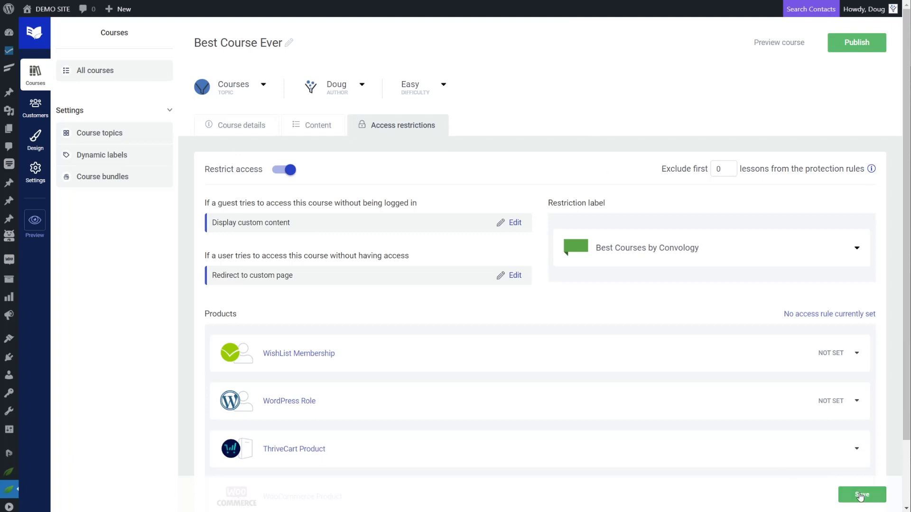
click(861, 496)
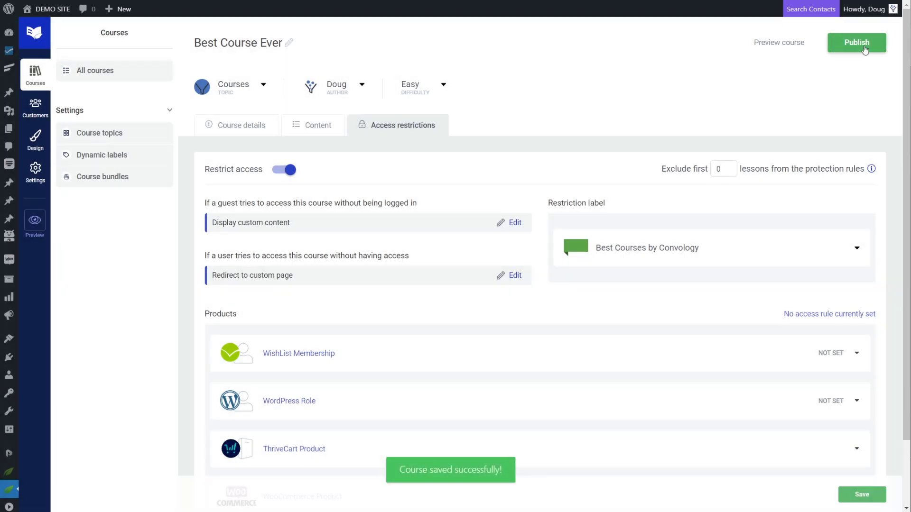
click(864, 47)
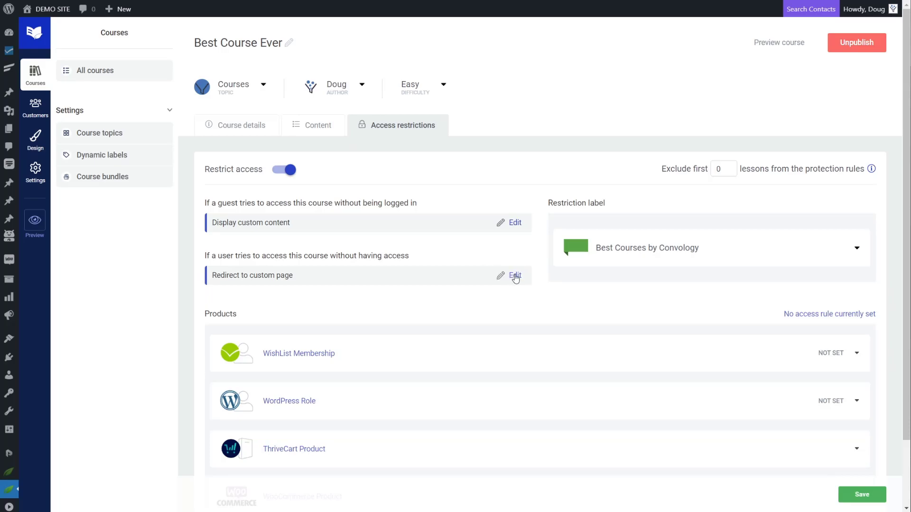
Open the Best Course Ever Sales Page in Thrive Architect starting from a Completely Blank Page.
click(515, 275)
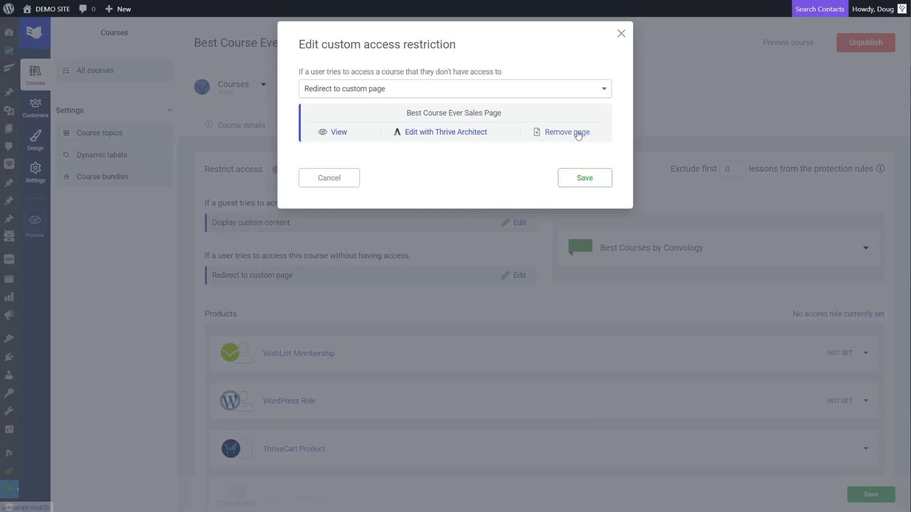
click(434, 132)
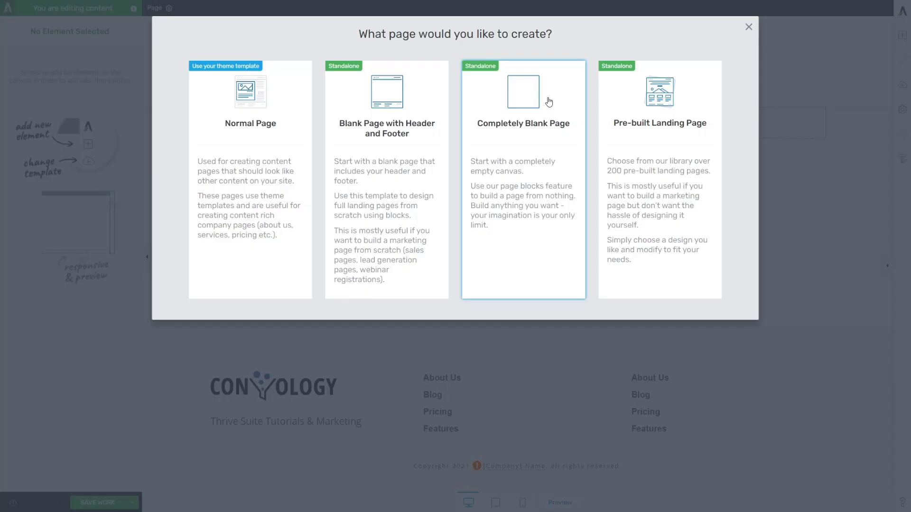
click(524, 114)
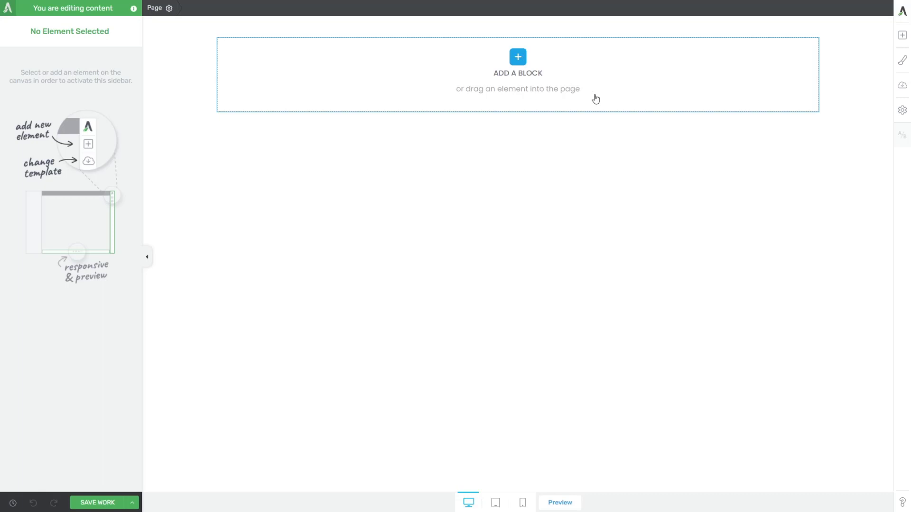
Start importing a landing page from Thrive Architect's page settings.
click(902, 111)
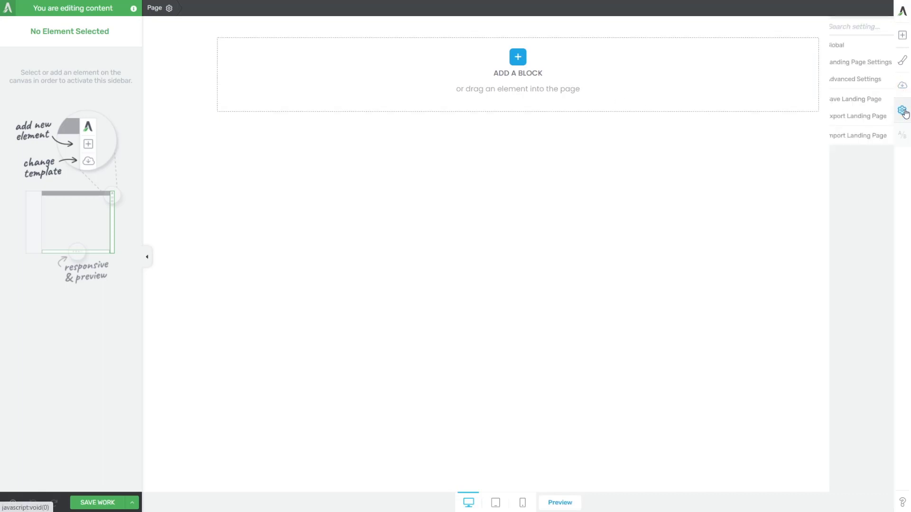
click(813, 139)
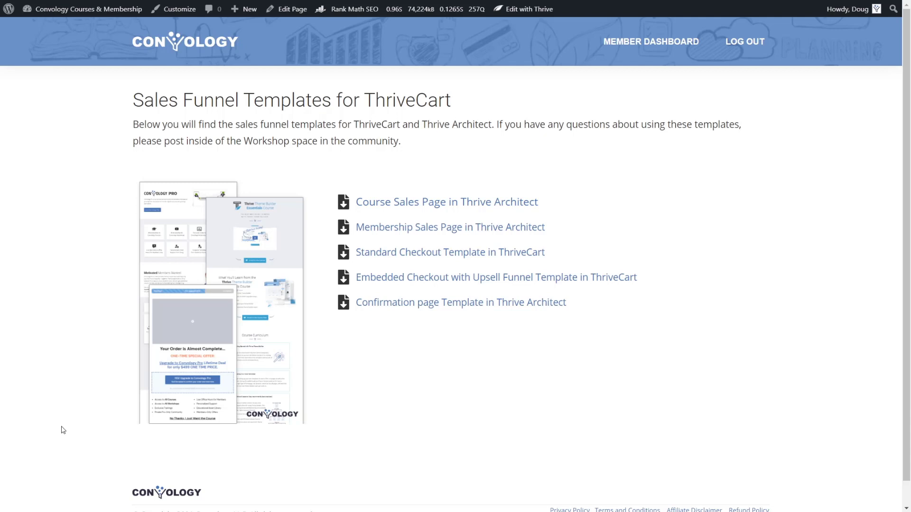
Download the Thrive Architect sales page template zip from the Sales Funnel Templates page.
click(367, 227)
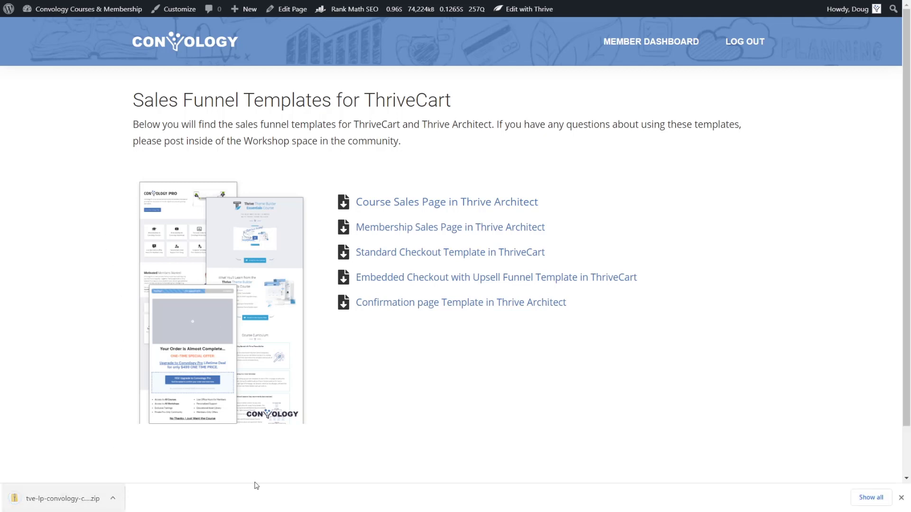
click(900, 498)
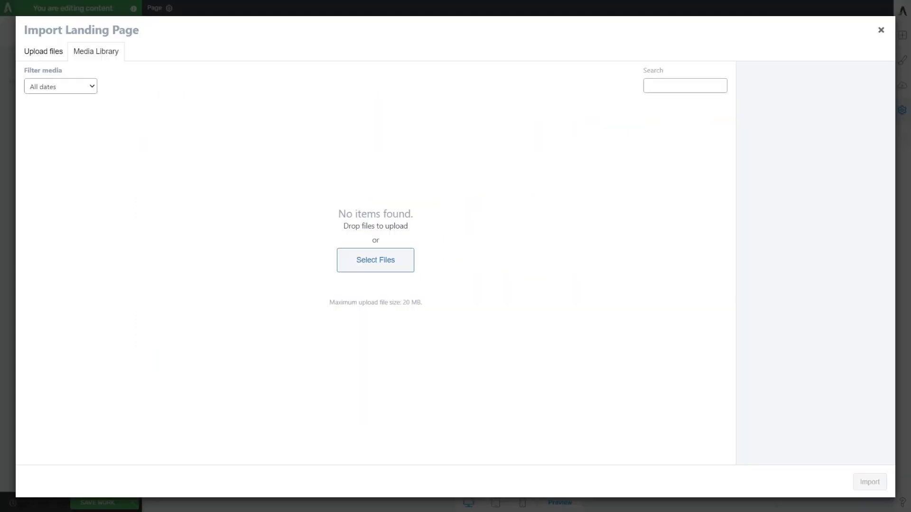
Upload the downloaded sales page template zip and import it onto the page.
drag(187, 214, 213, 247)
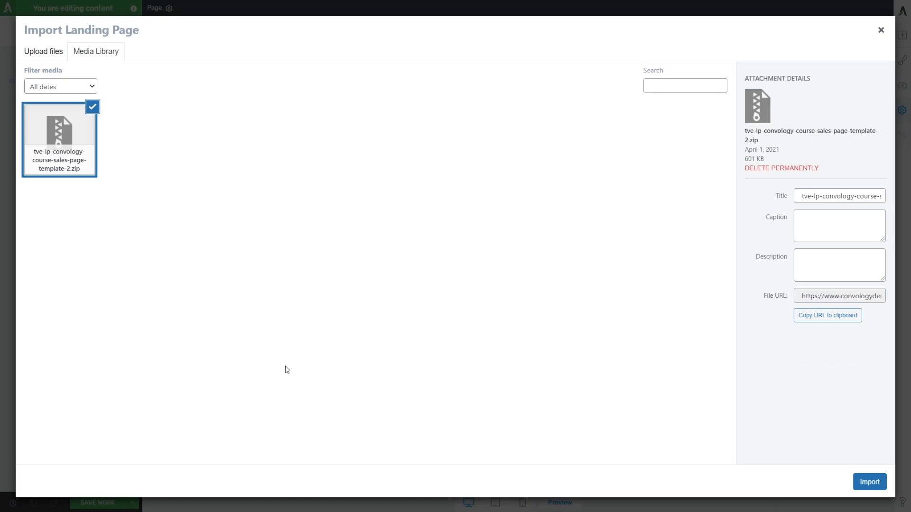
click(862, 484)
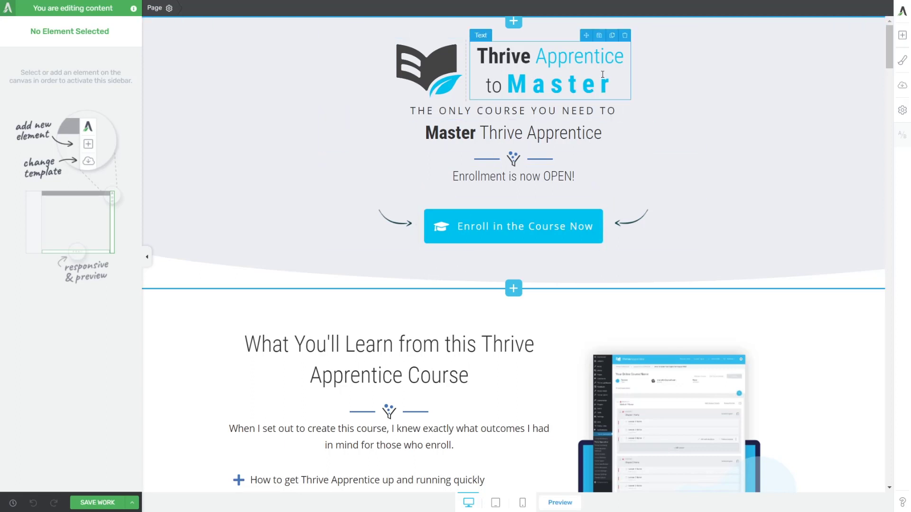
Rewrite the top heading 'Thrive Apprentice to Master' as 'Best Course EVER'.
drag(612, 84, 478, 59)
click(512, 58)
text(Best)
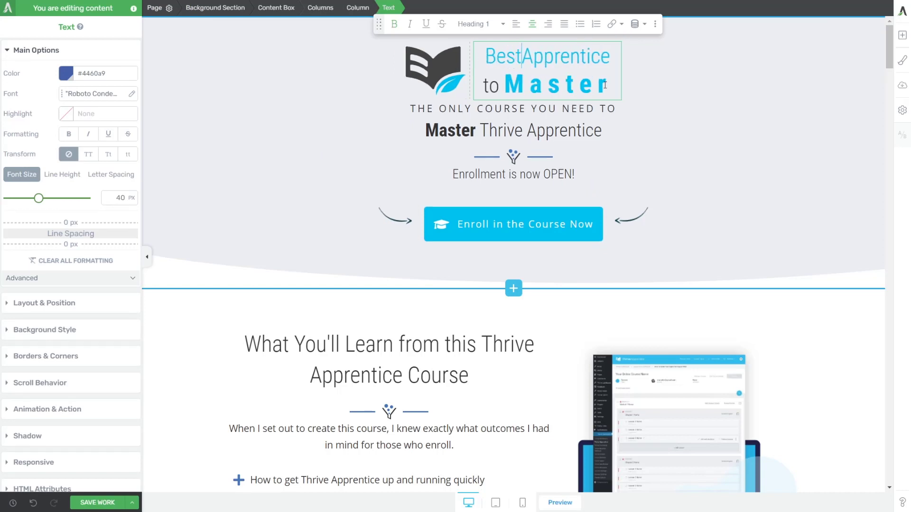
drag(615, 56, 522, 54)
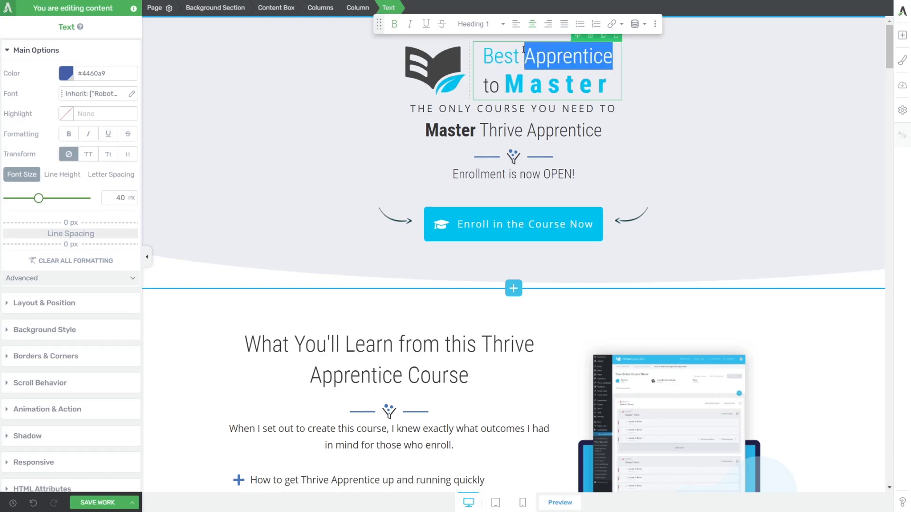
text(Course)
drag(506, 86, 483, 87)
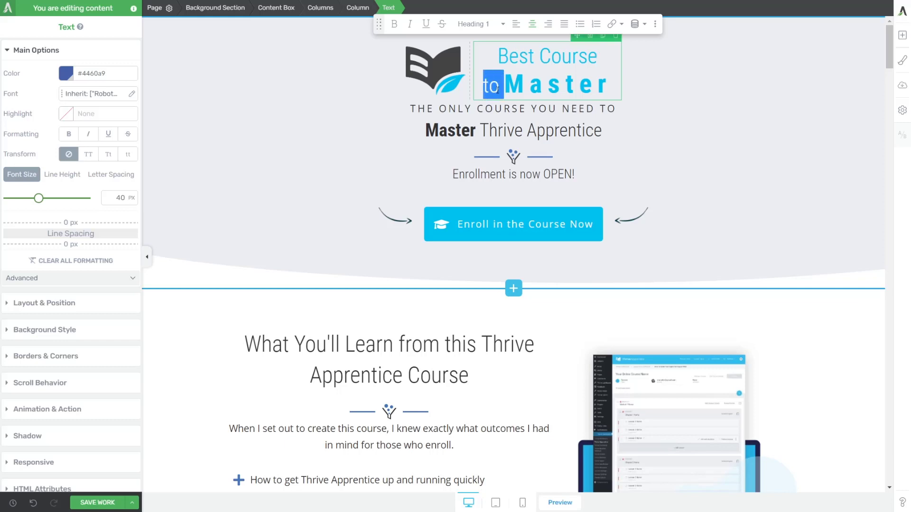
key(BackSpace)
drag(599, 86, 483, 89)
text(EVER)
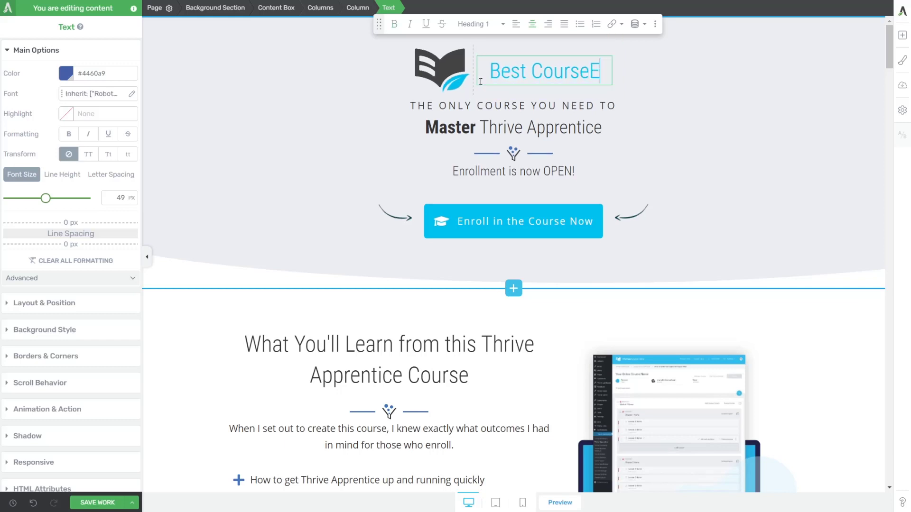
Put EVER on its own bold line and colour the word Best dark.
click(578, 72)
key(Return)
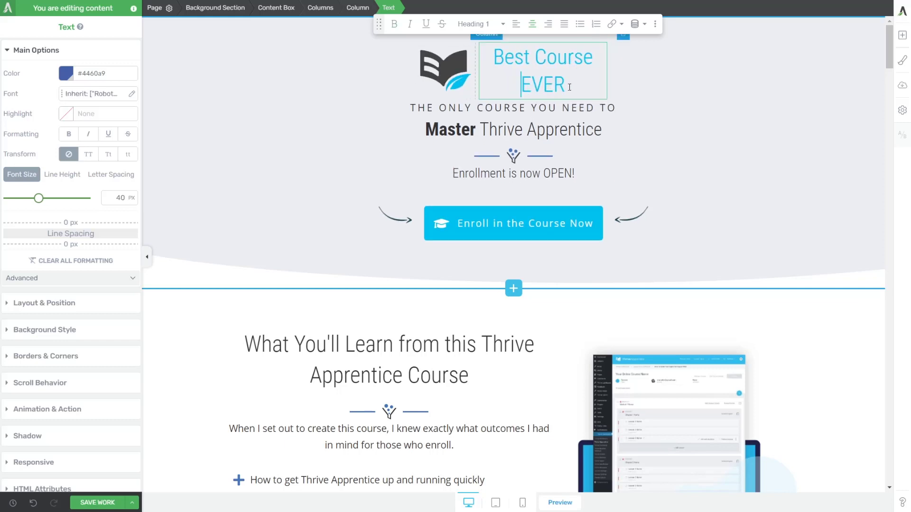
drag(571, 86, 492, 59)
key(ctrl+b)
click(546, 60)
click(66, 73)
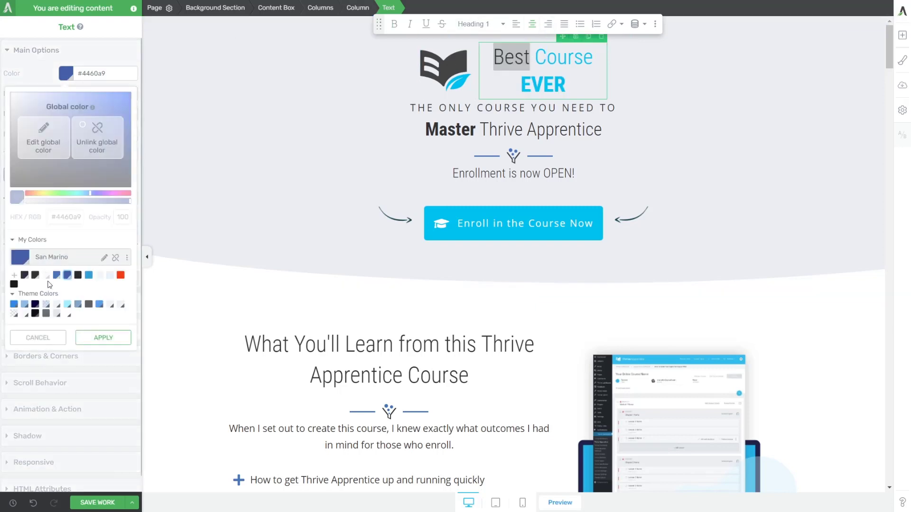
click(24, 275)
click(101, 339)
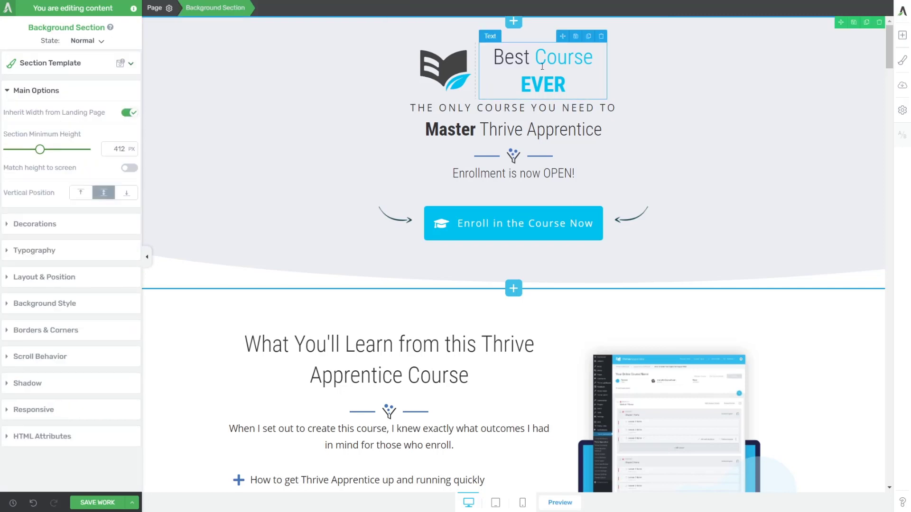
click(249, 144)
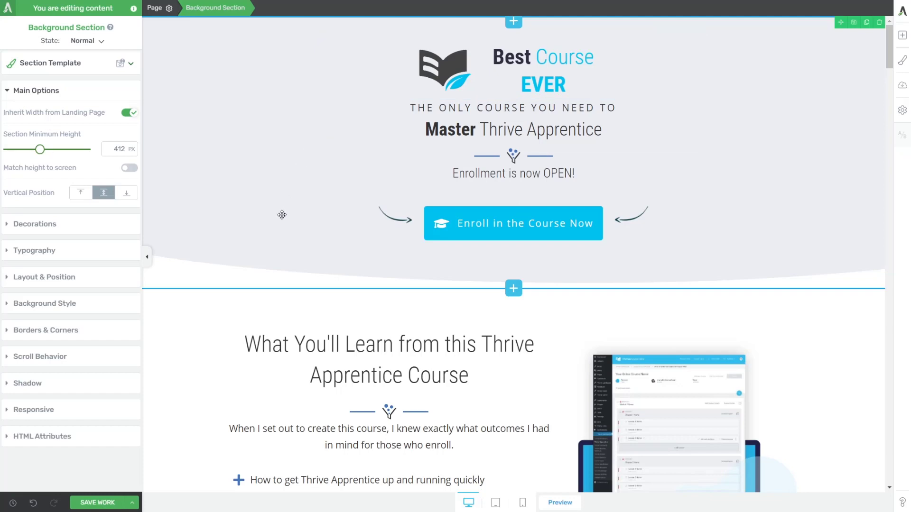
Scroll down to the What You'll Learn section and select it.
scroll(256, 262, down, 3)
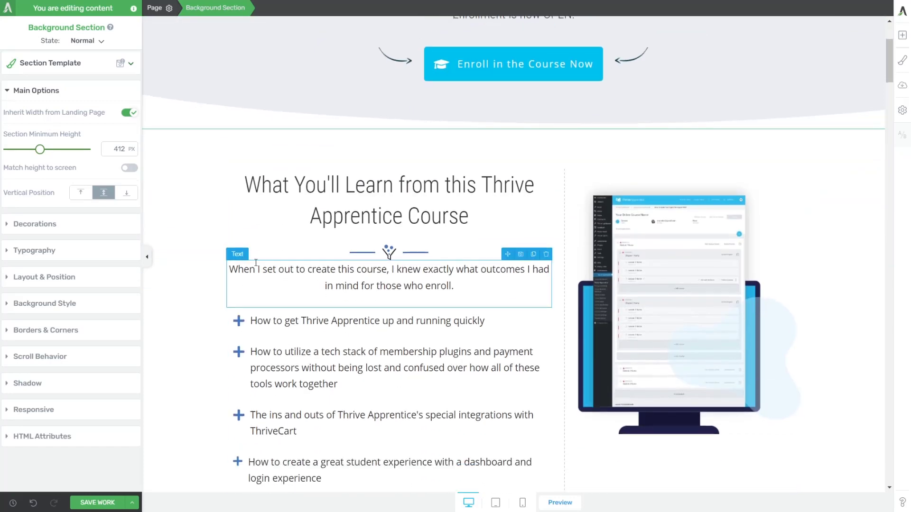
click(207, 173)
scroll(624, 154, down, 3)
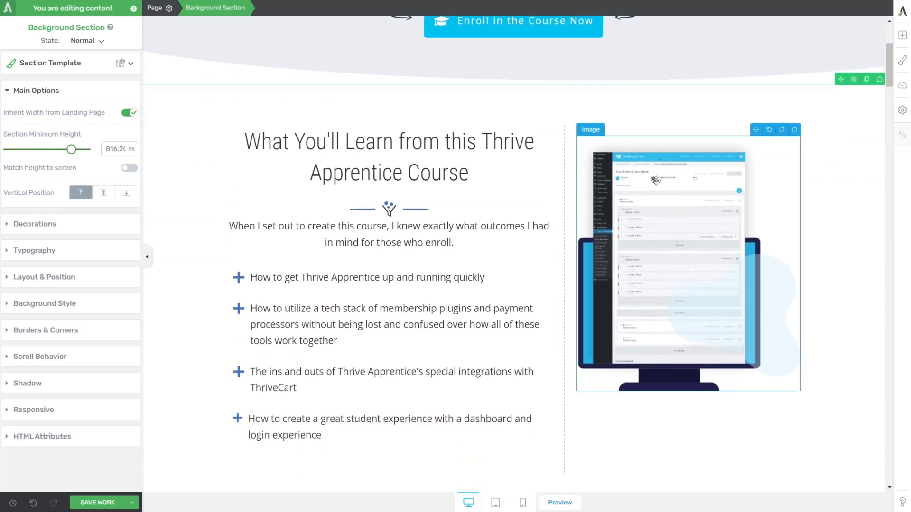
scroll(625, 155, up, 2)
scroll(379, 152, down, 2)
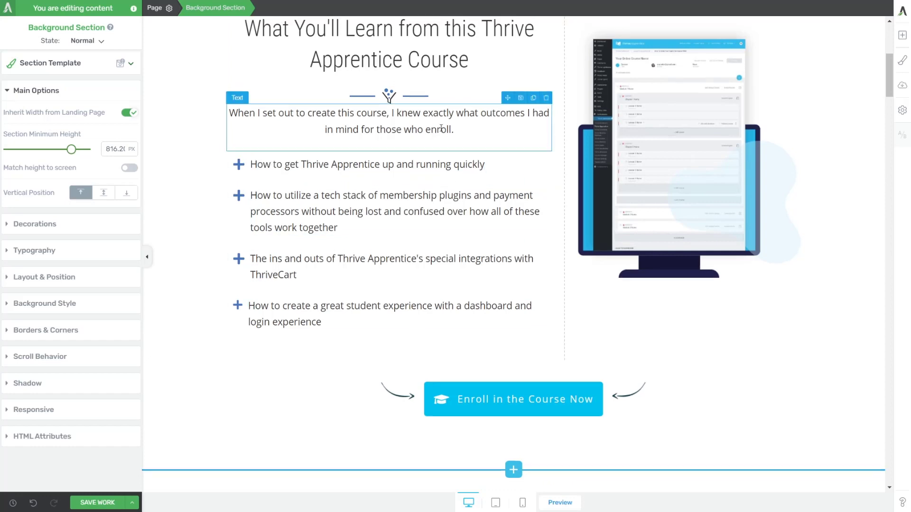
scroll(448, 151, up, 1)
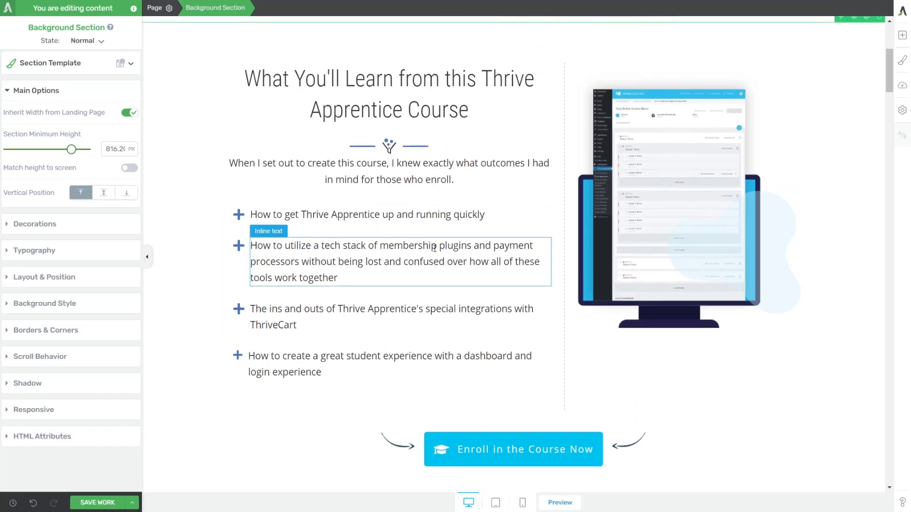
scroll(417, 313, down, 6)
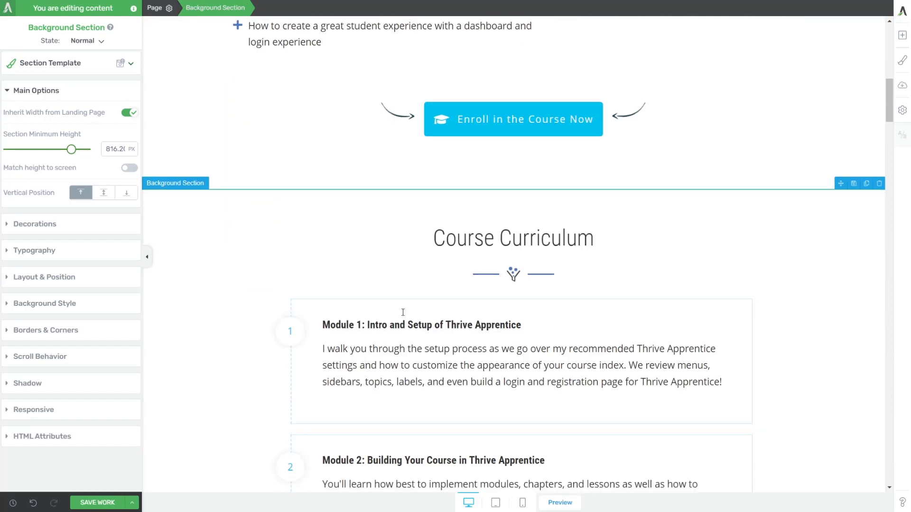
scroll(402, 312, down, 5)
scroll(367, 152, up, 1)
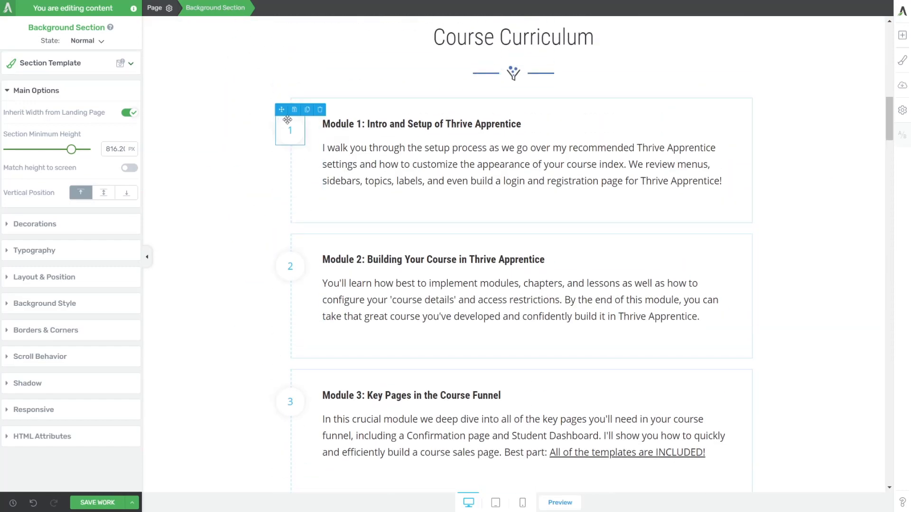
scroll(358, 166, down, 9)
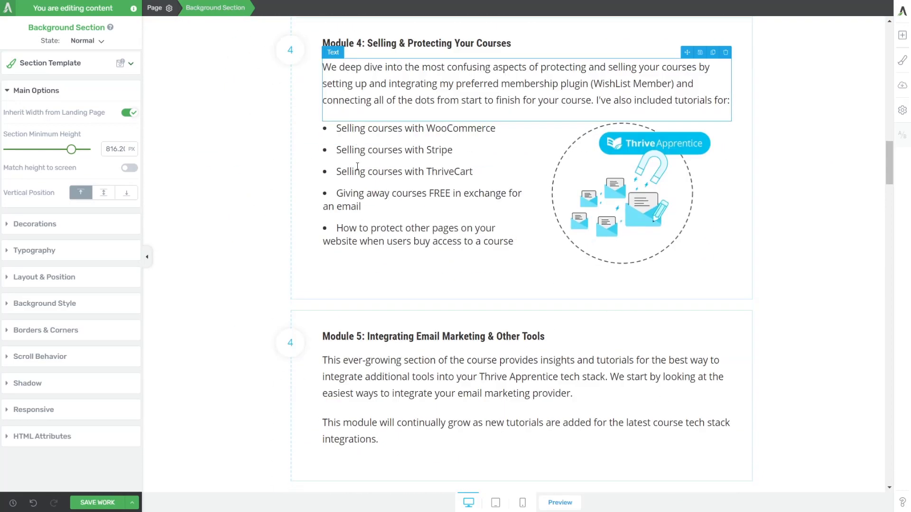
scroll(357, 166, down, 4)
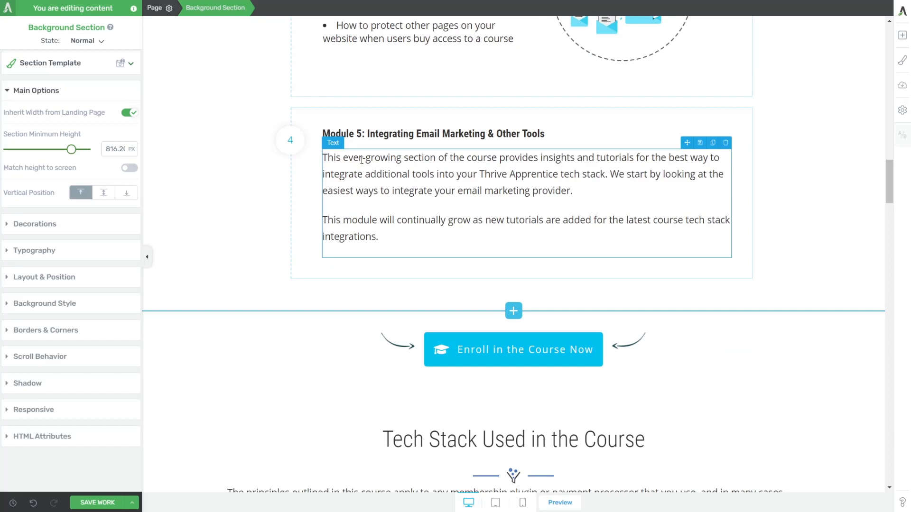
scroll(361, 161, down, 6)
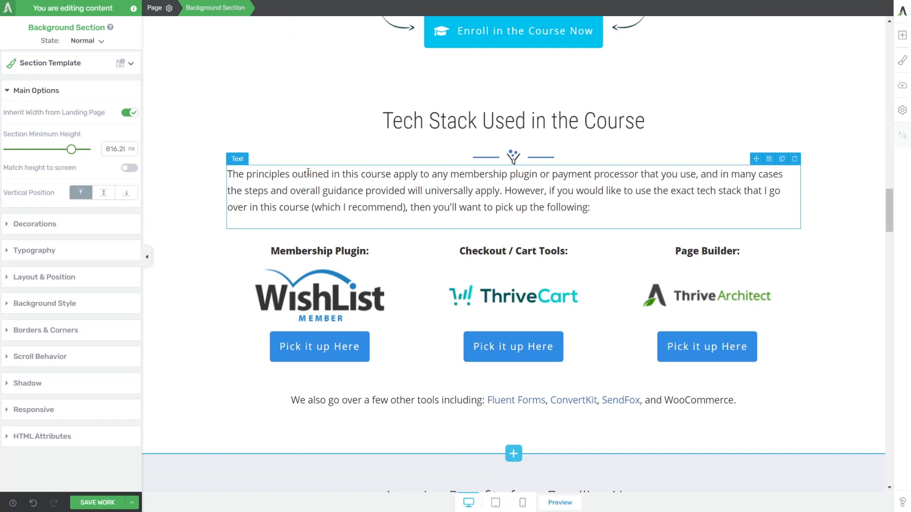
scroll(309, 172, down, 8)
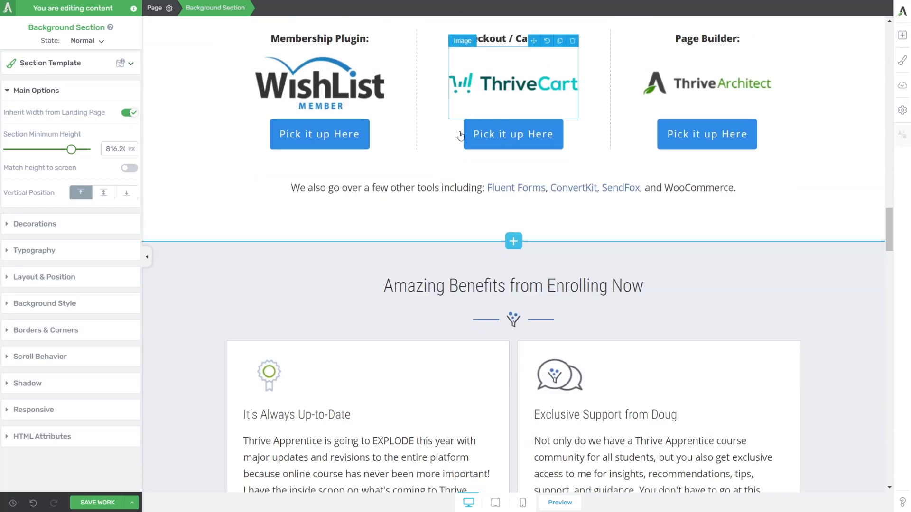
scroll(281, 86, down, 3)
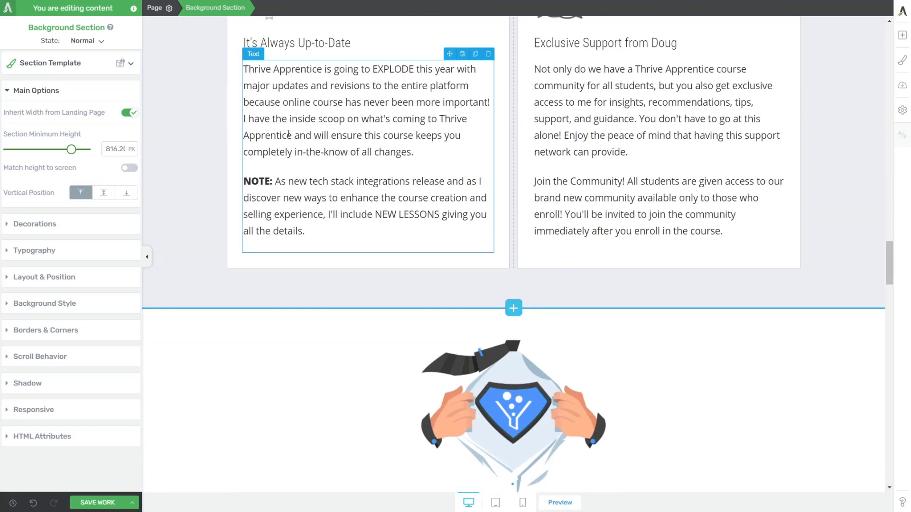
scroll(611, 130, up, 2)
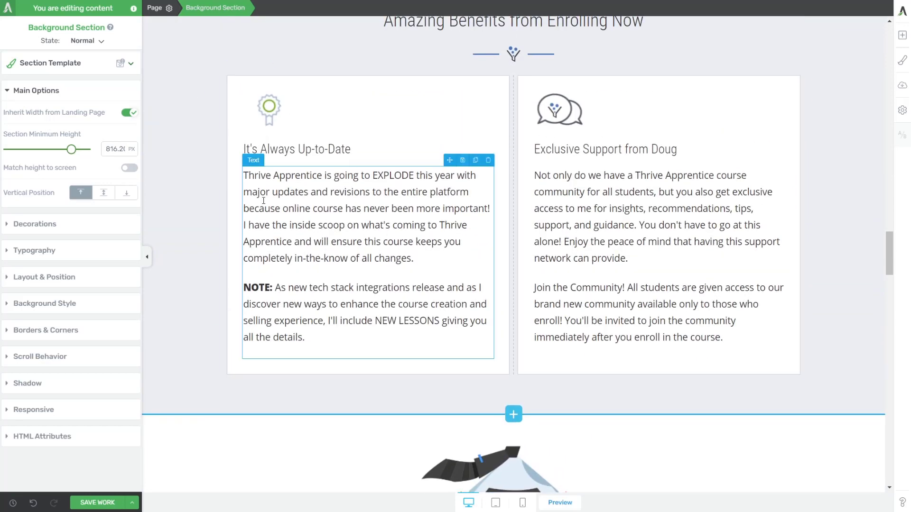
scroll(569, 157, down, 10)
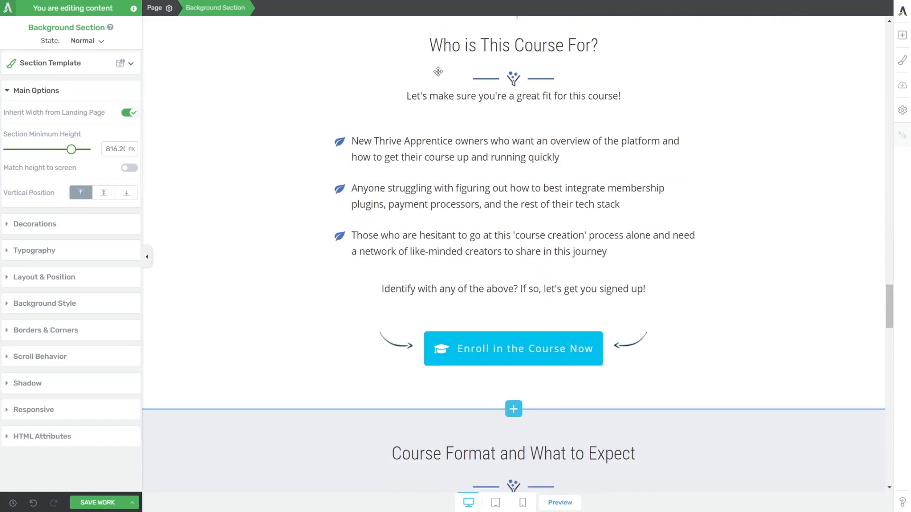
scroll(426, 212, down, 1)
scroll(425, 212, up, 1)
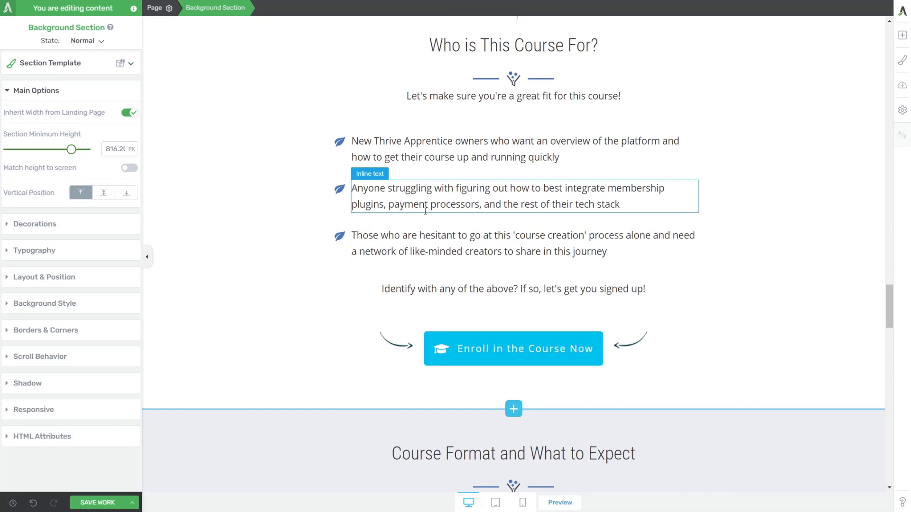
scroll(425, 212, down, 8)
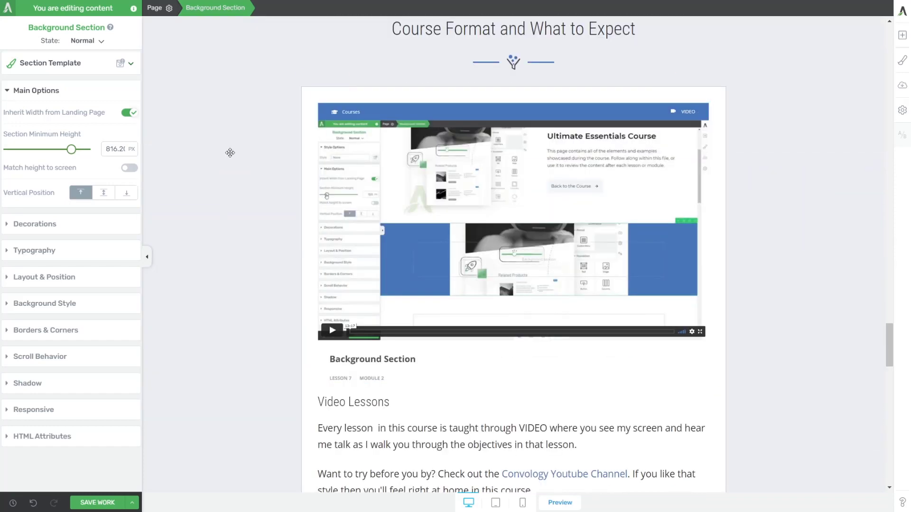
scroll(232, 154, down, 15)
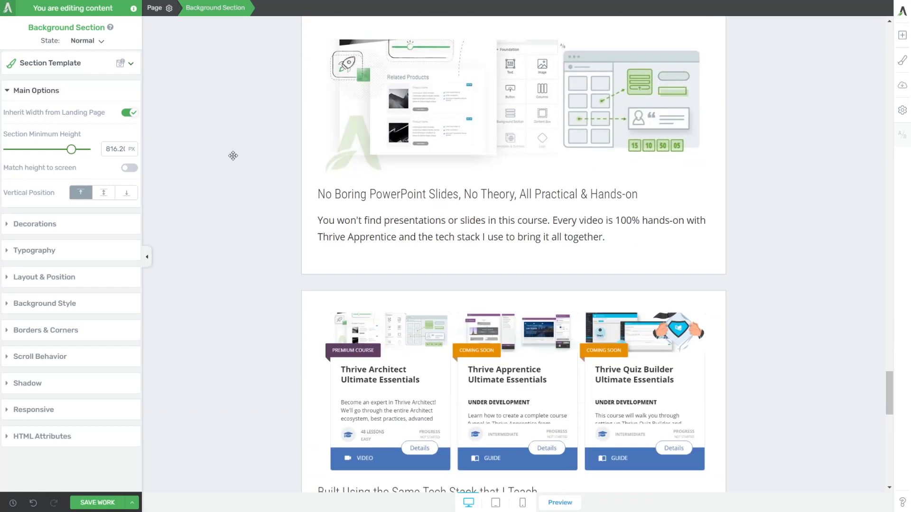
scroll(234, 156, down, 3)
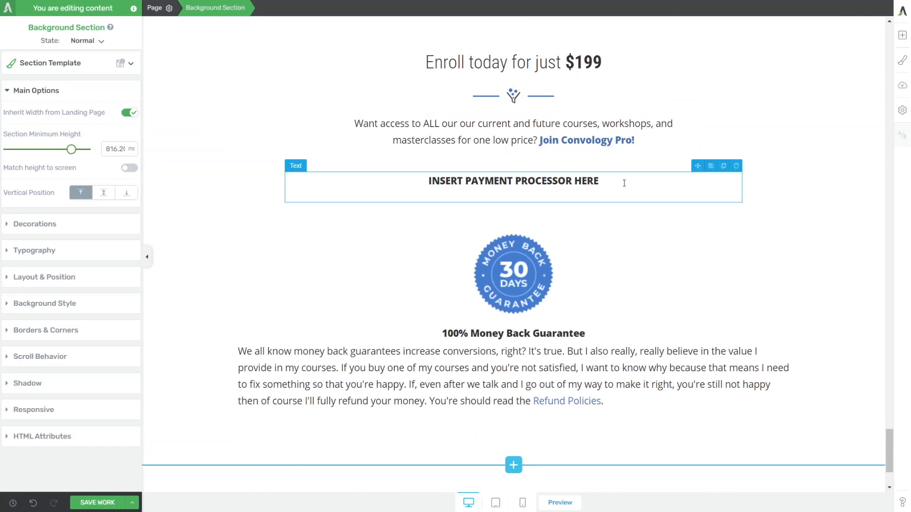
Save the finished course sales page with SAVE WORK and again with Ctrl+S.
drag(624, 183, 409, 179)
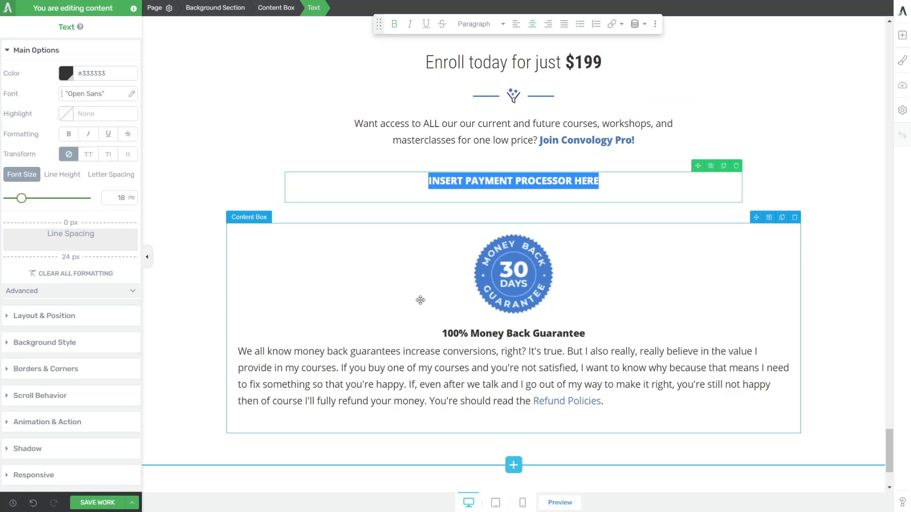
click(209, 291)
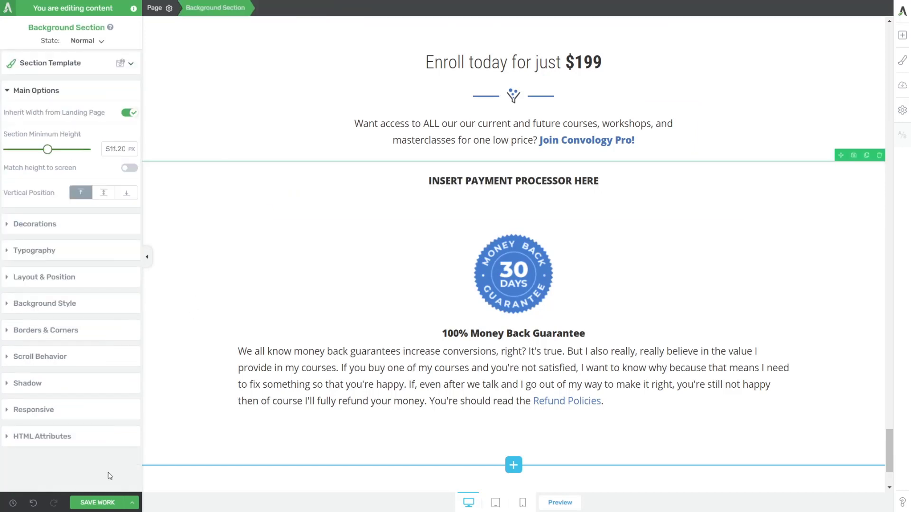
click(97, 502)
drag(891, 450, 878, 26)
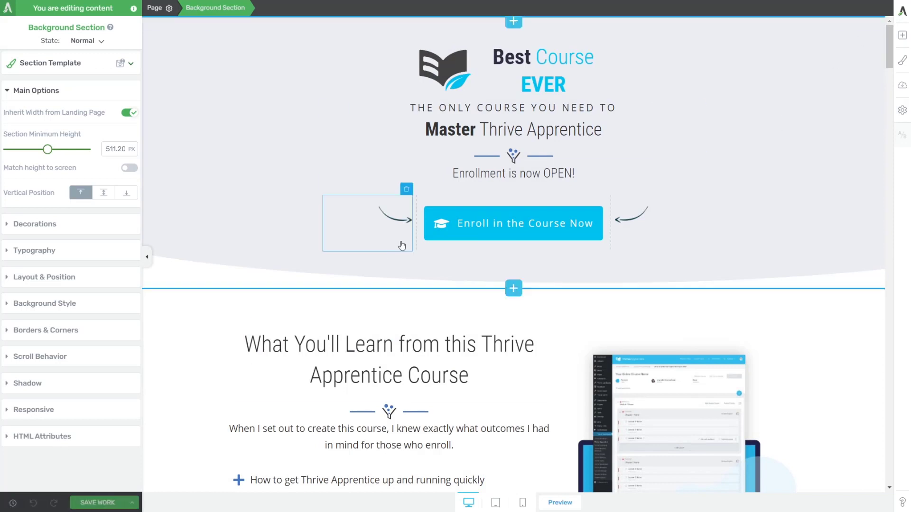
key(ctrl+s)
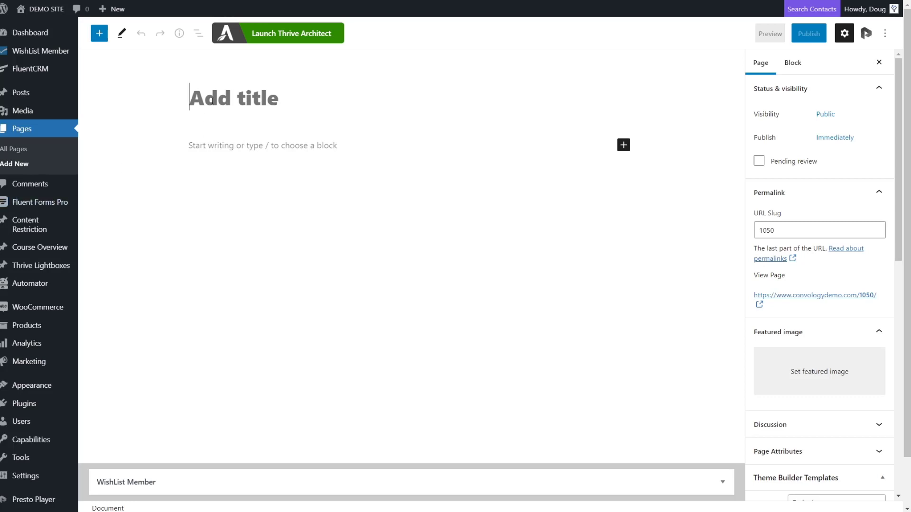
Publish a page titled 'Confirmation: Best course ever' and launch Thrive Architect on it.
text(Confirmation)
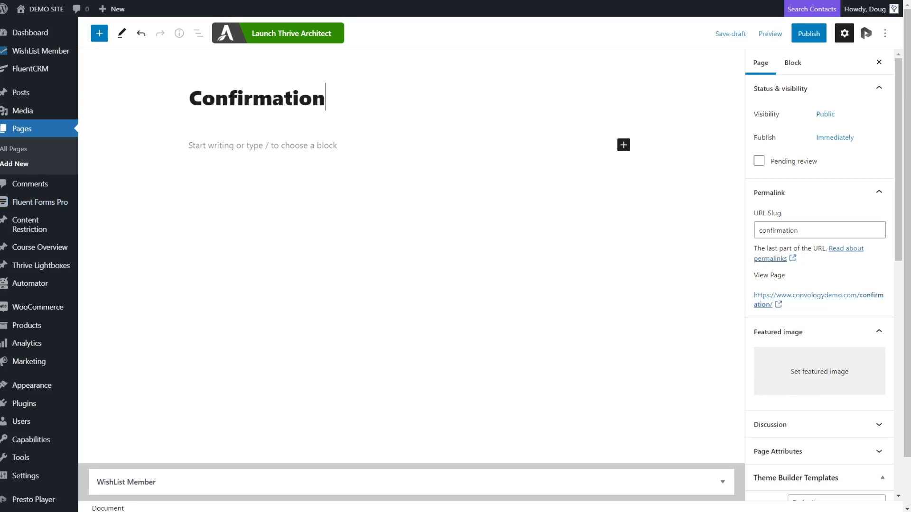
text(: Best course ever)
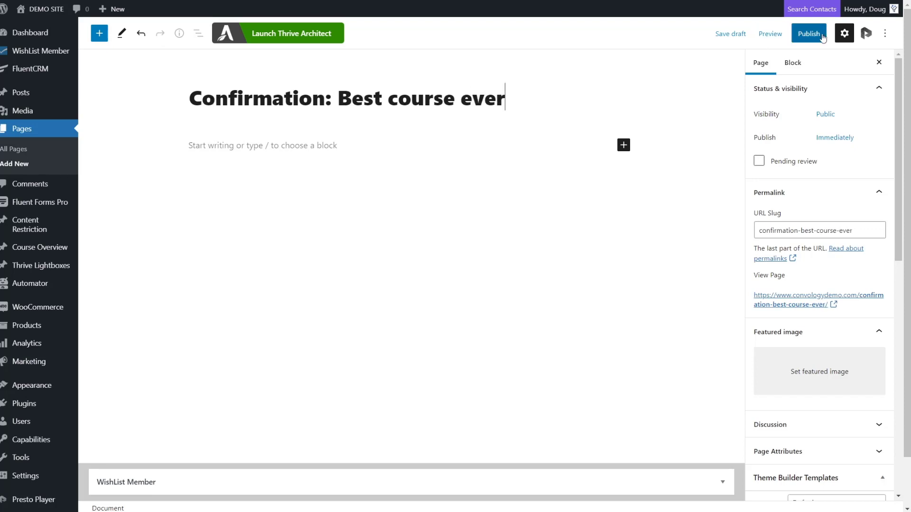
click(806, 35)
click(807, 36)
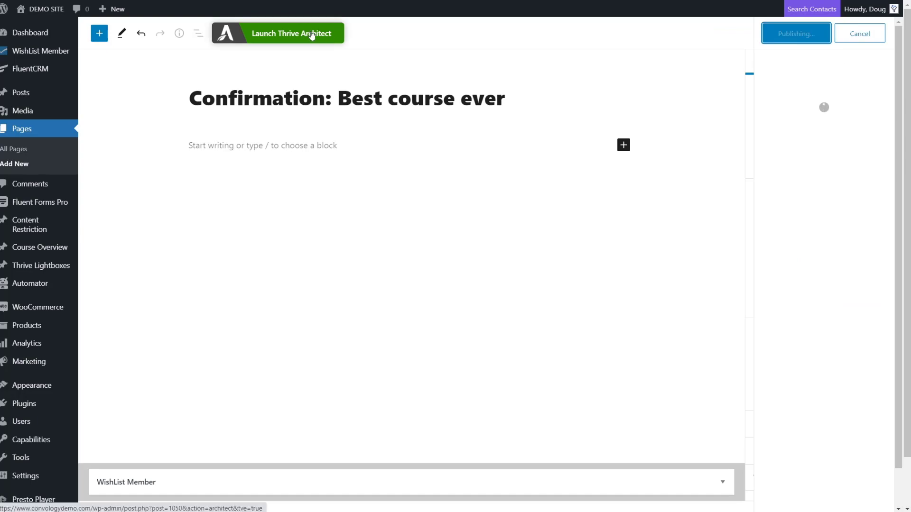
click(292, 32)
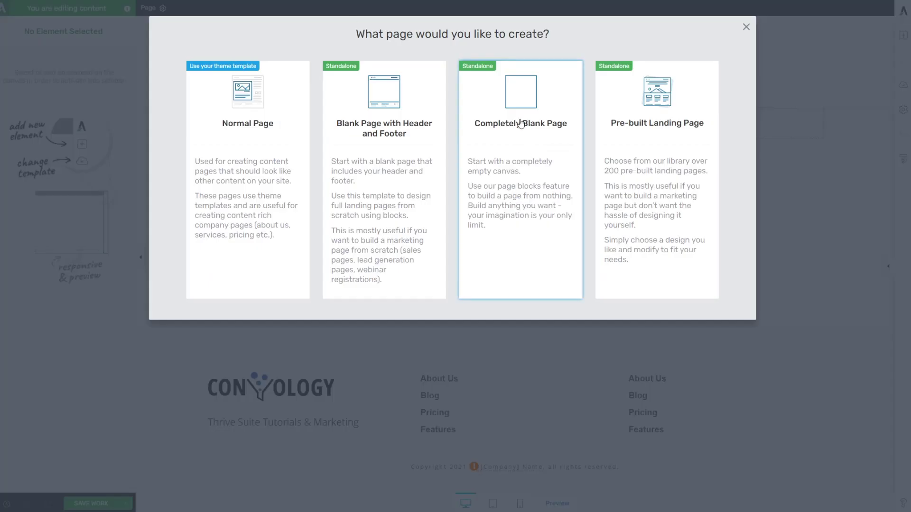
Start a Completely Blank Page and import the confirmation template zip onto it.
click(503, 135)
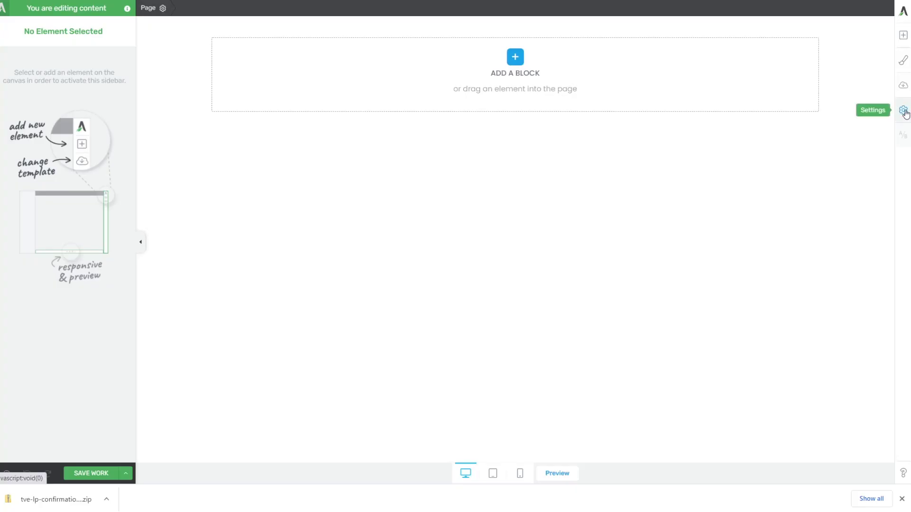
click(902, 110)
click(825, 136)
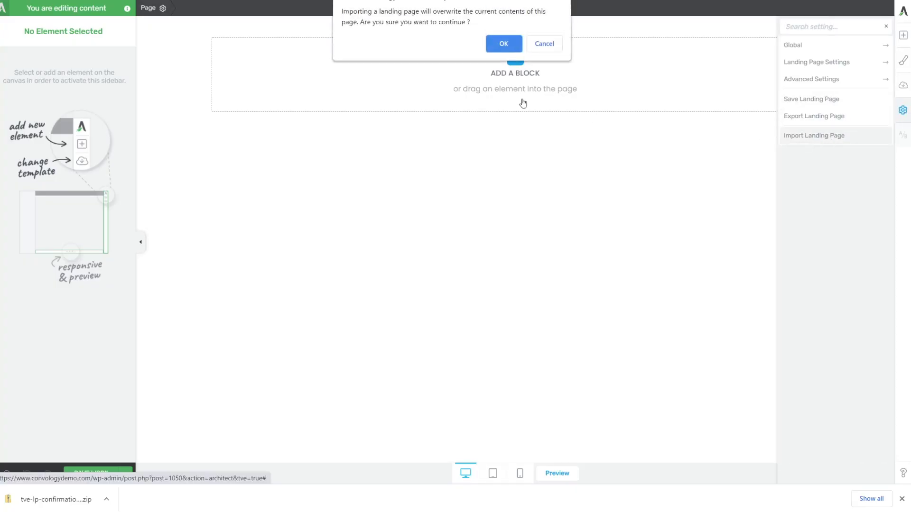
click(518, 49)
drag(56, 499, 137, 183)
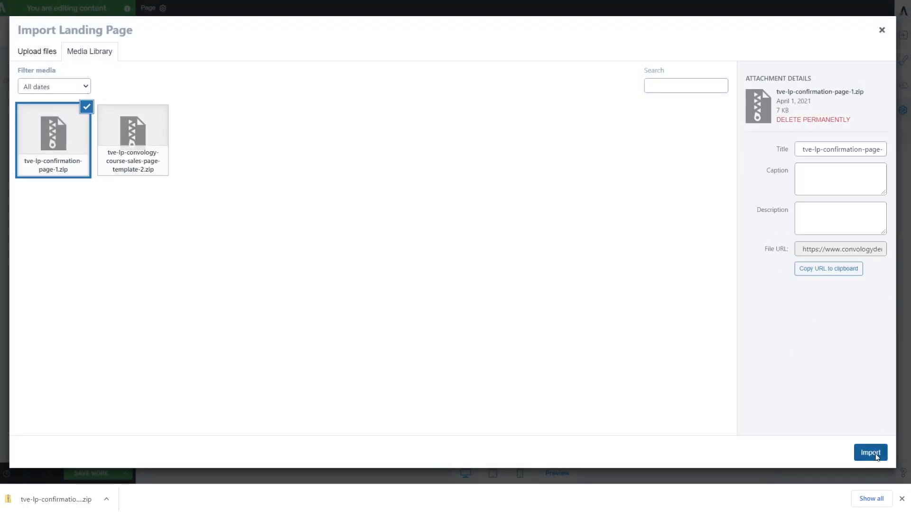
click(876, 456)
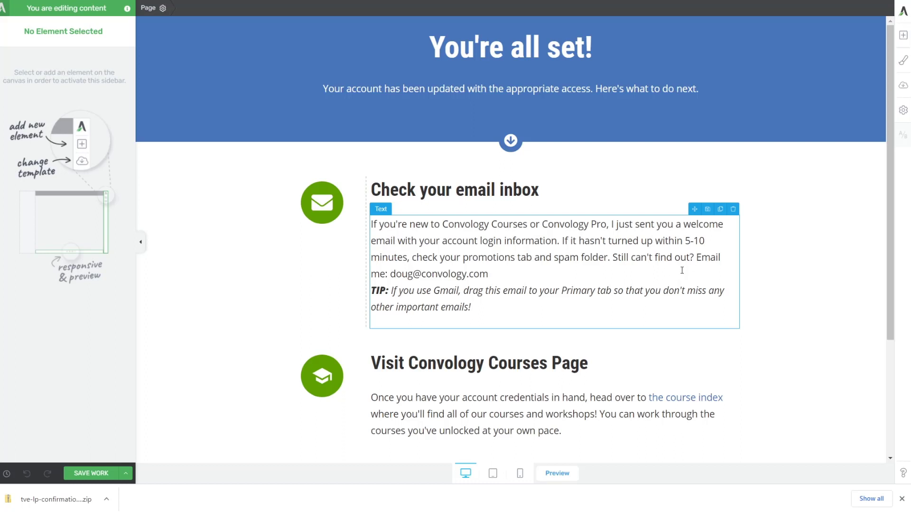
Add the Convology global header and footer to the confirmation page.
click(904, 116)
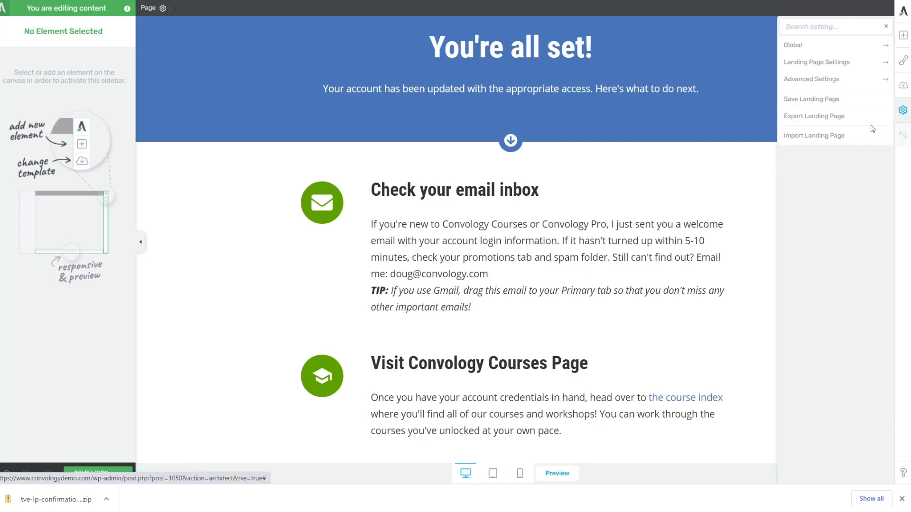
click(817, 45)
click(848, 91)
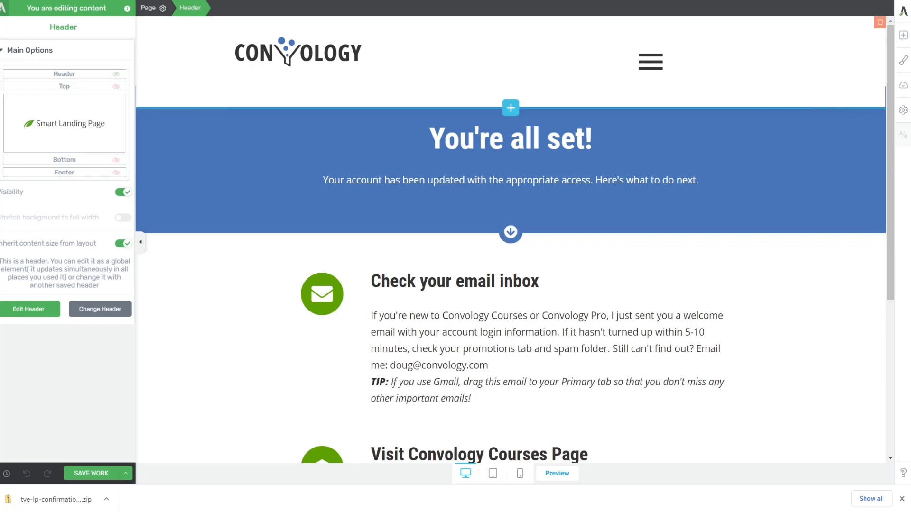
click(902, 110)
click(810, 133)
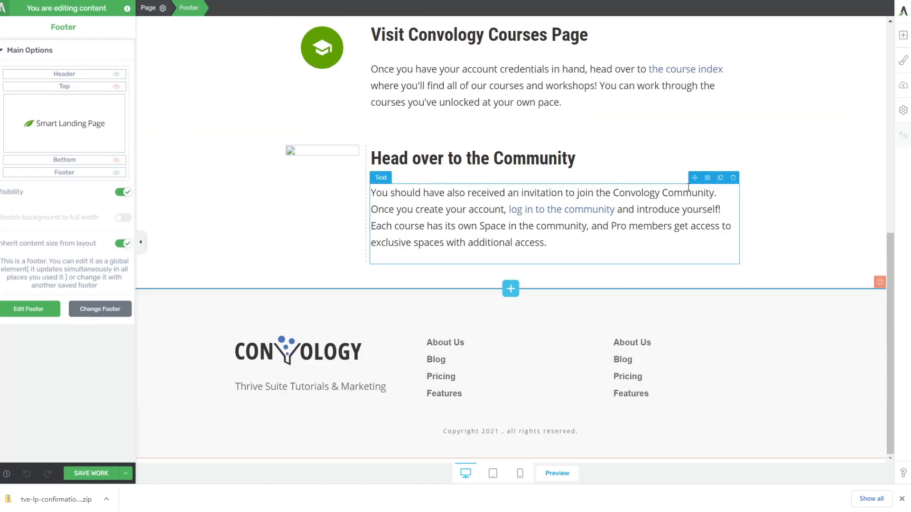
scroll(697, 199, up, 8)
scroll(714, 232, down, 3)
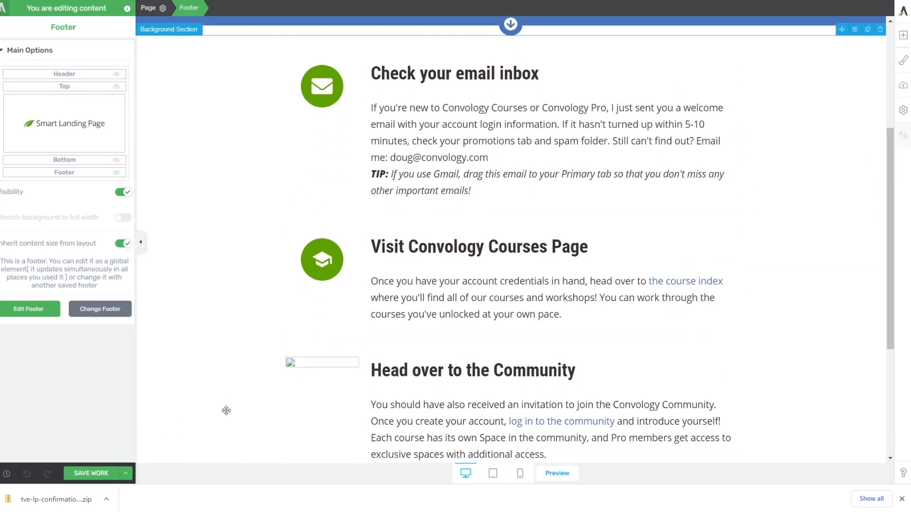
Replace the broken image beside 'Head over to the Community' with the Convology favicon logo.
scroll(289, 313, down, 1)
click(289, 313)
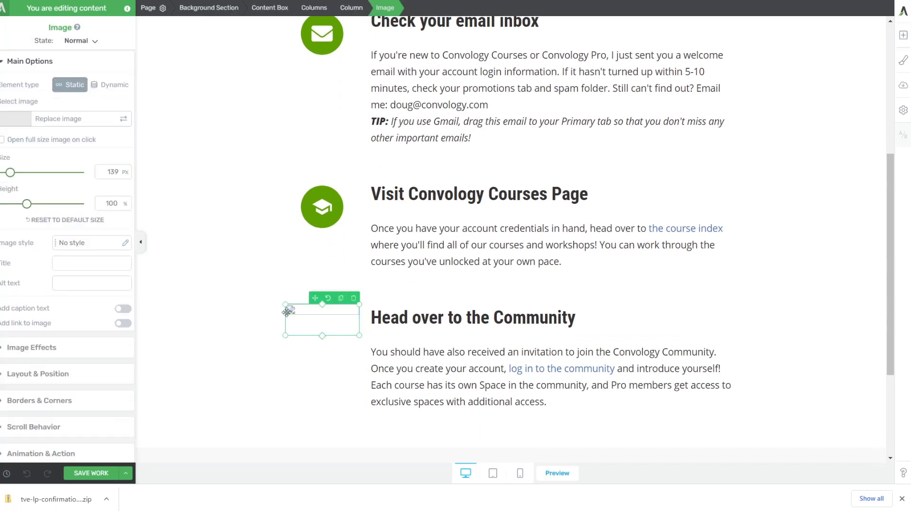
click(123, 123)
click(125, 124)
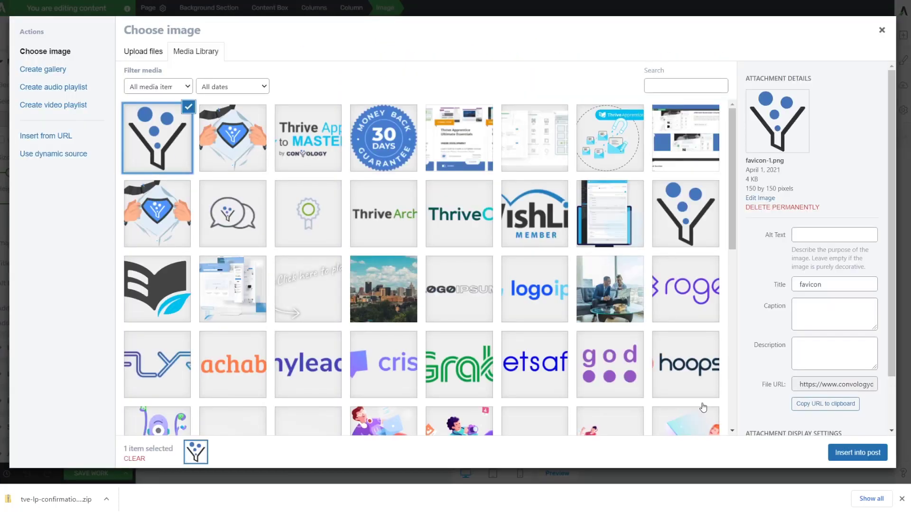
click(844, 453)
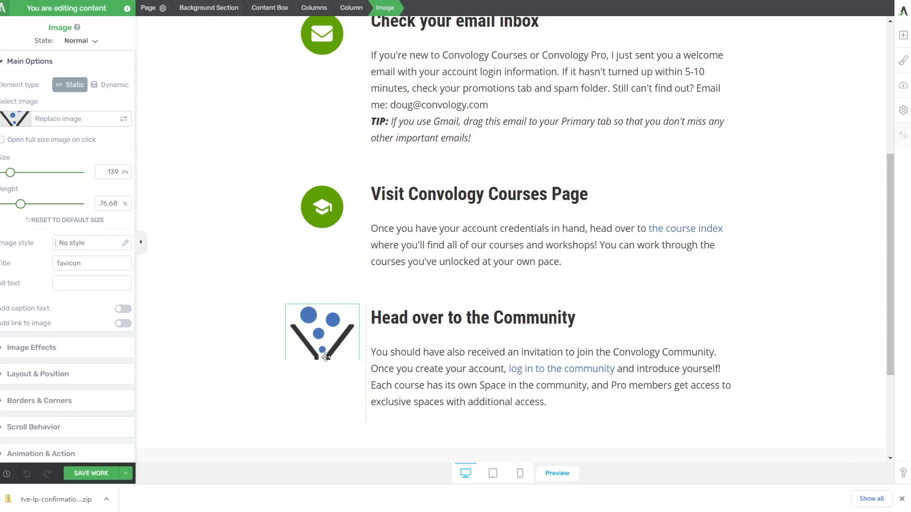
click(207, 329)
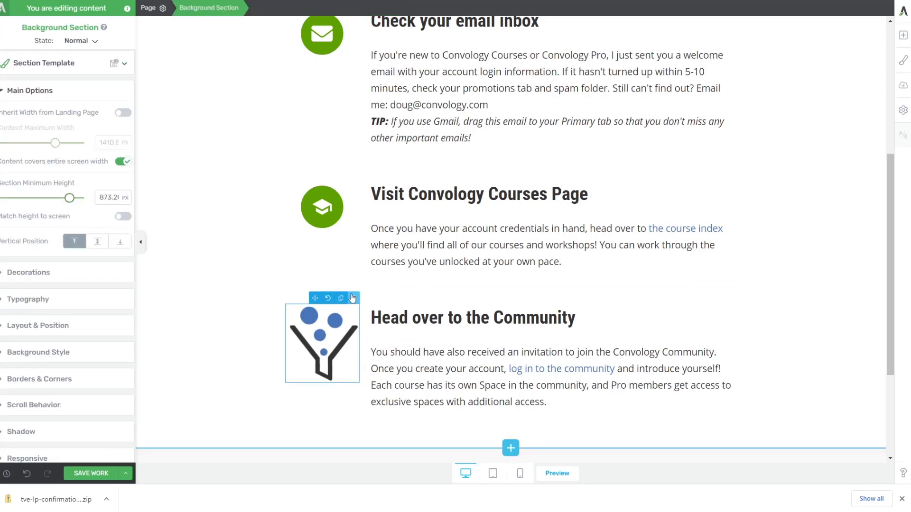
Save the confirmation page changes.
scroll(317, 261, up, 2)
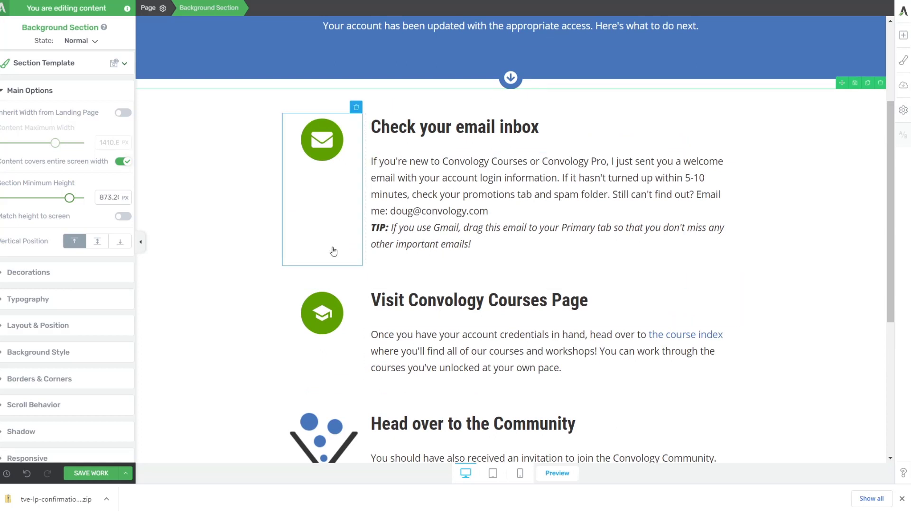
scroll(310, 277, down, 1)
scroll(310, 277, down, 2)
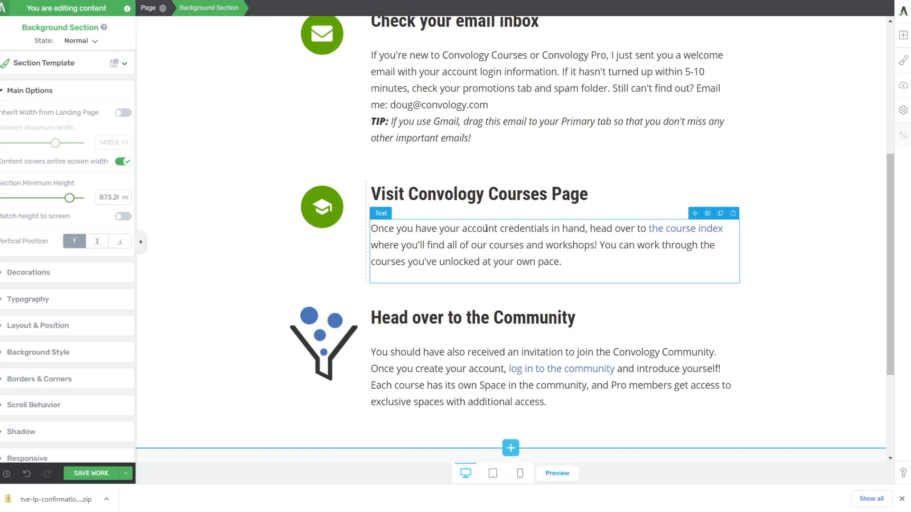
click(91, 473)
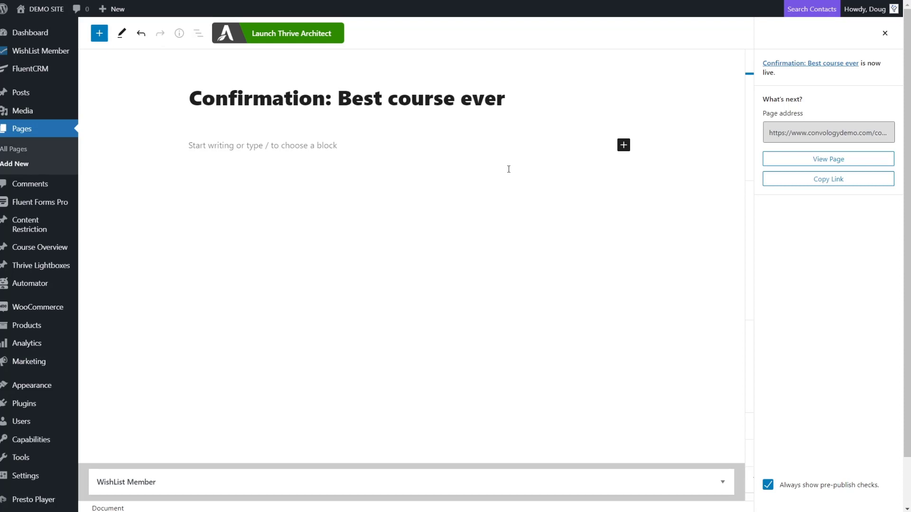
Close the post-publish summary and select the confirmation page's URL slug.
click(885, 32)
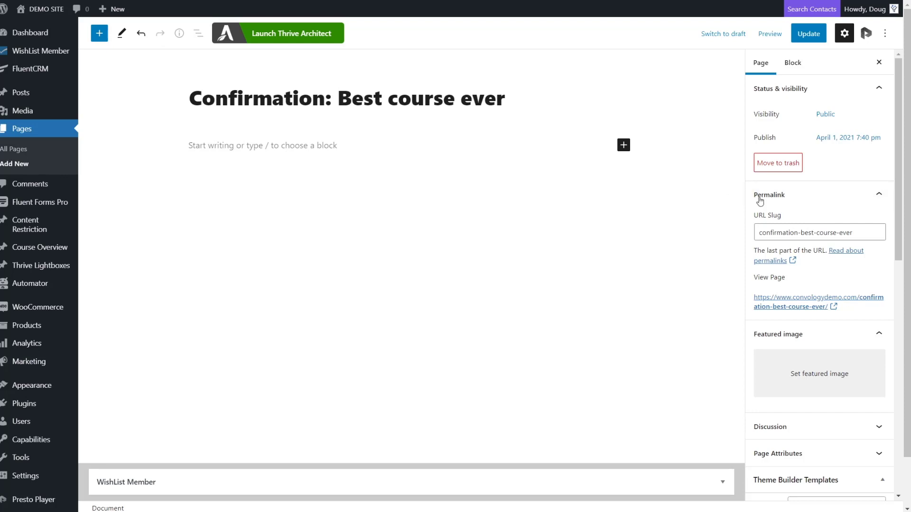
drag(860, 235, 757, 236)
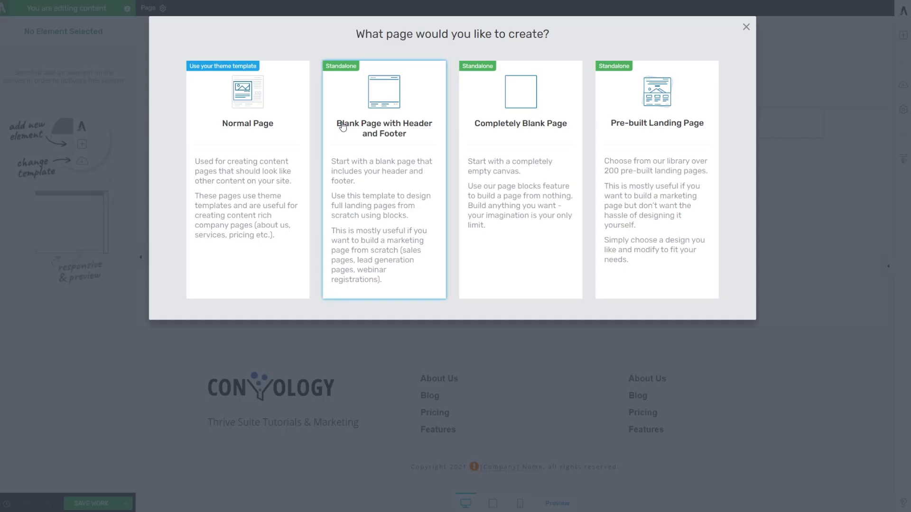
Start from a Blank Page with Header and Footer and add a Background Section stretched to full screen width.
click(382, 140)
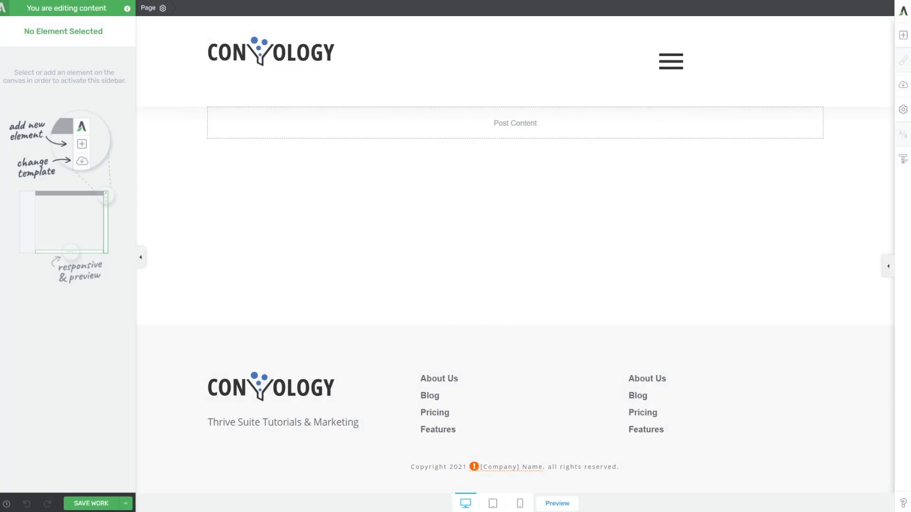
click(903, 36)
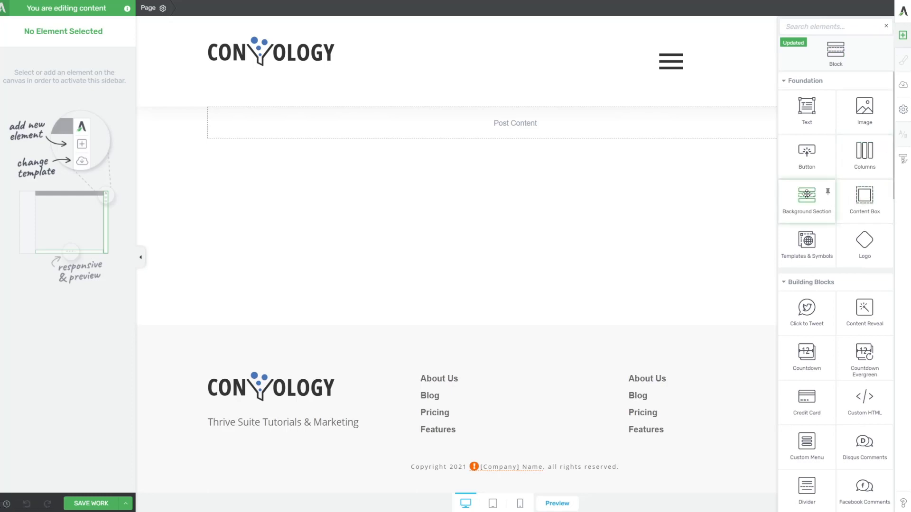
drag(807, 194, 579, 173)
click(123, 249)
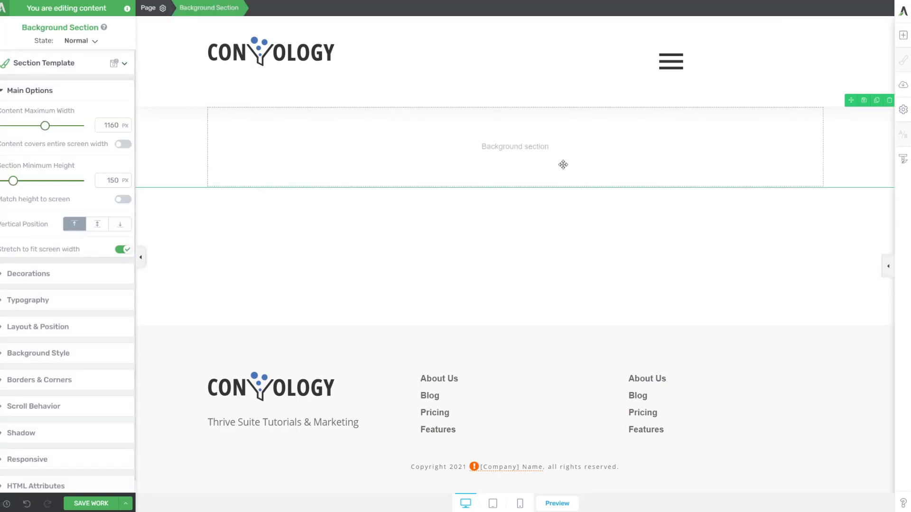
Add a vertically centred three-column row to the section and drop a Content Box into column one.
click(904, 36)
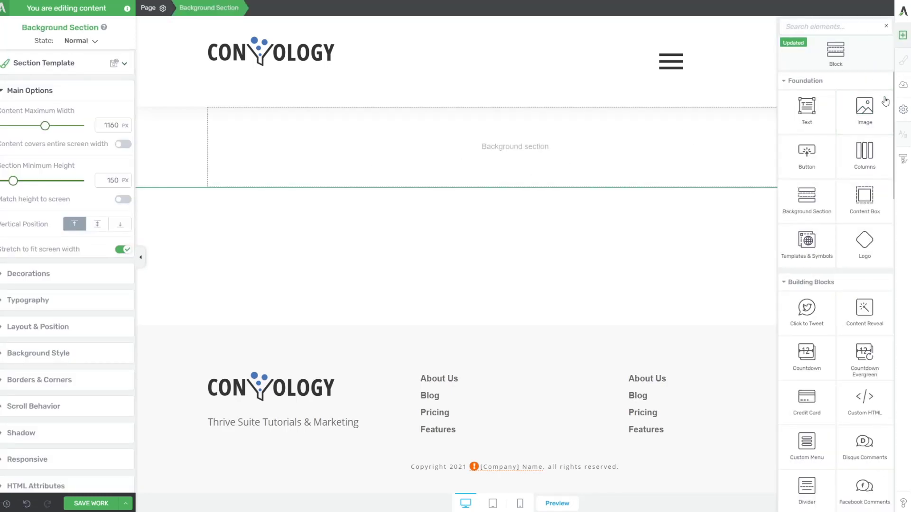
drag(864, 152, 527, 151)
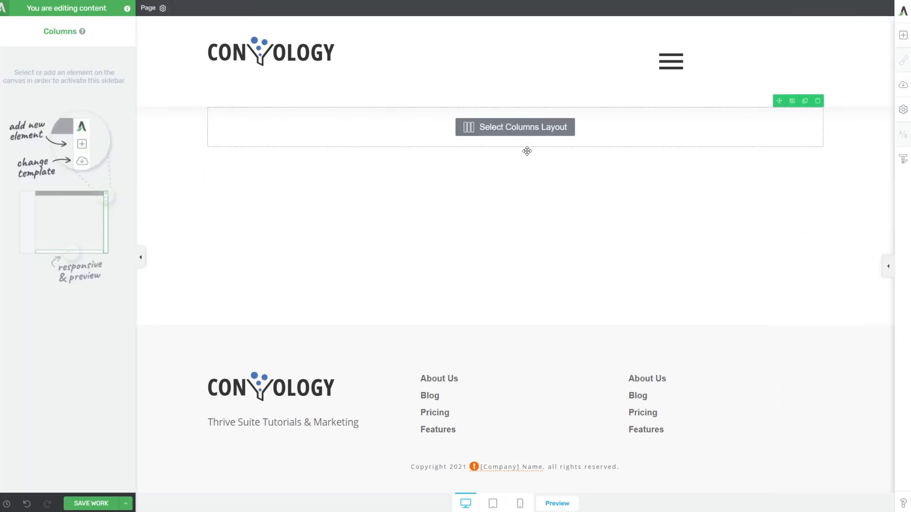
click(516, 156)
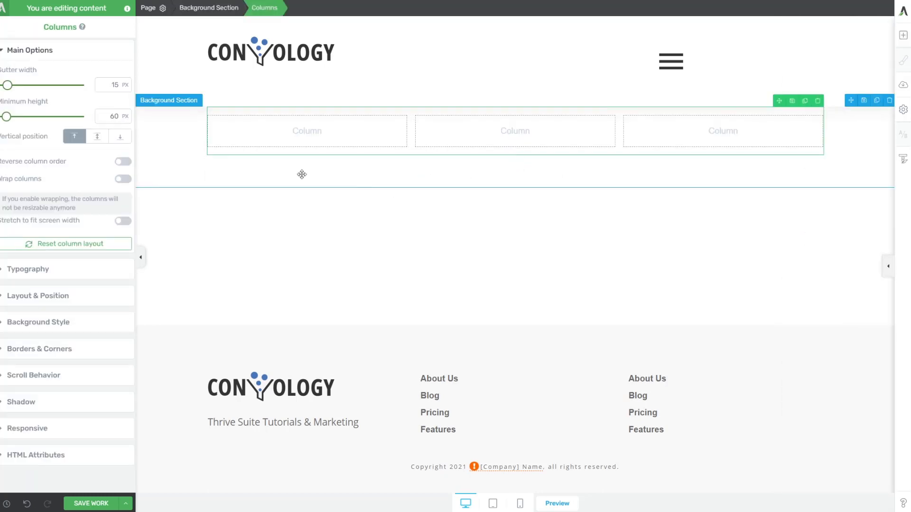
click(190, 170)
click(97, 224)
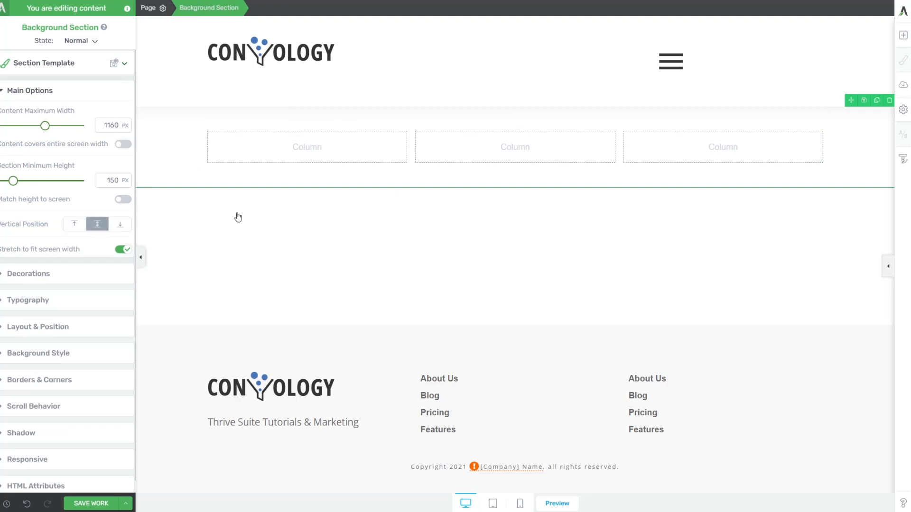
key(Escape)
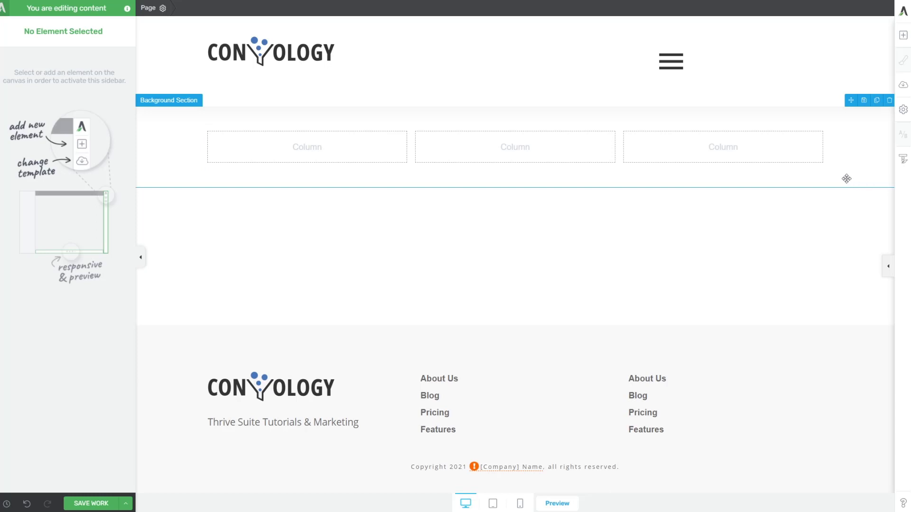
click(901, 42)
drag(840, 180, 273, 163)
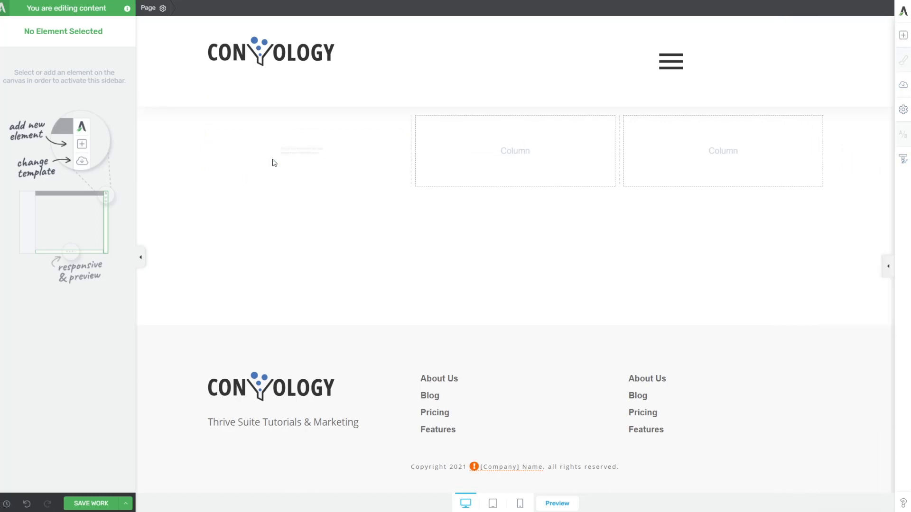
Insert an Icon element into the content box, choosing the open-book icon from a 'book' search.
click(900, 36)
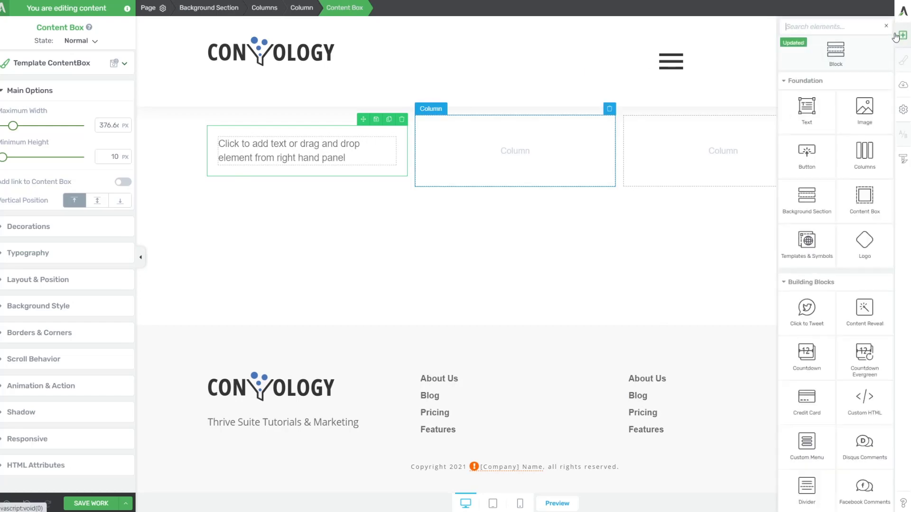
text(icon)
drag(853, 99, 311, 149)
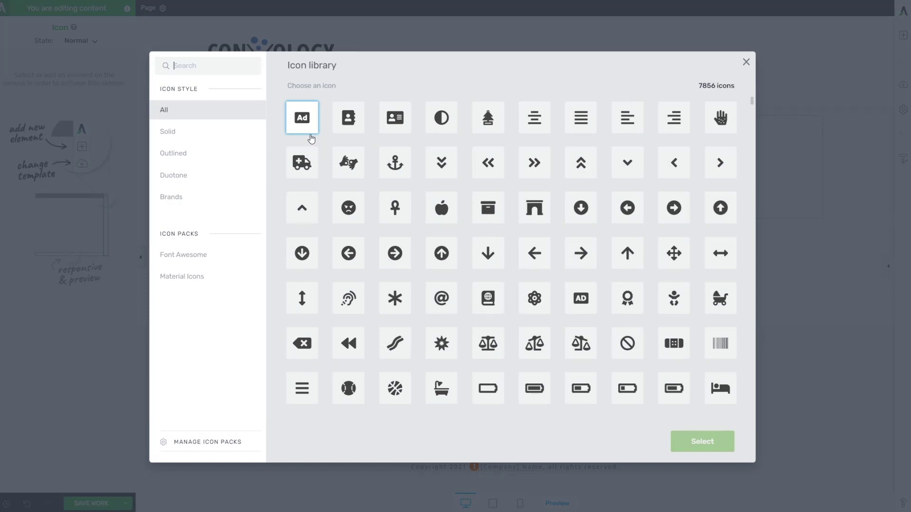
text(courses)
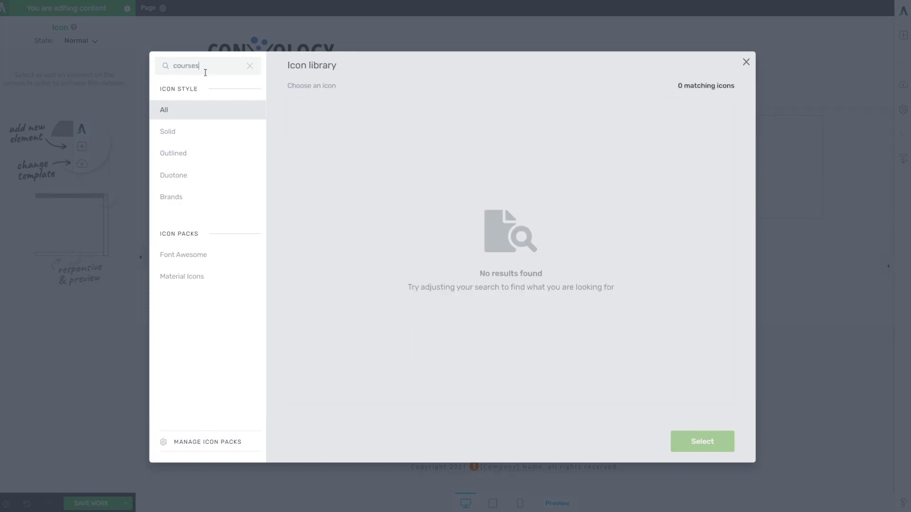
double_click(203, 65)
text(book)
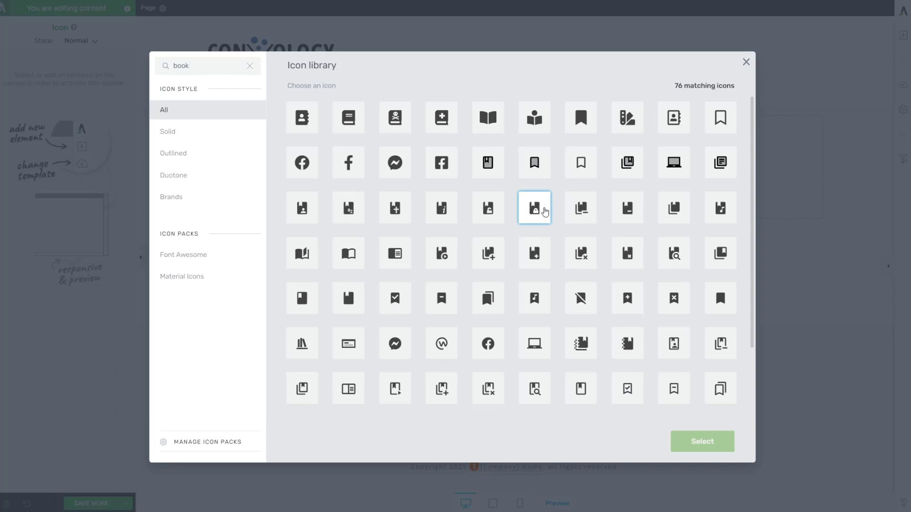
scroll(545, 211, down, 2)
click(301, 200)
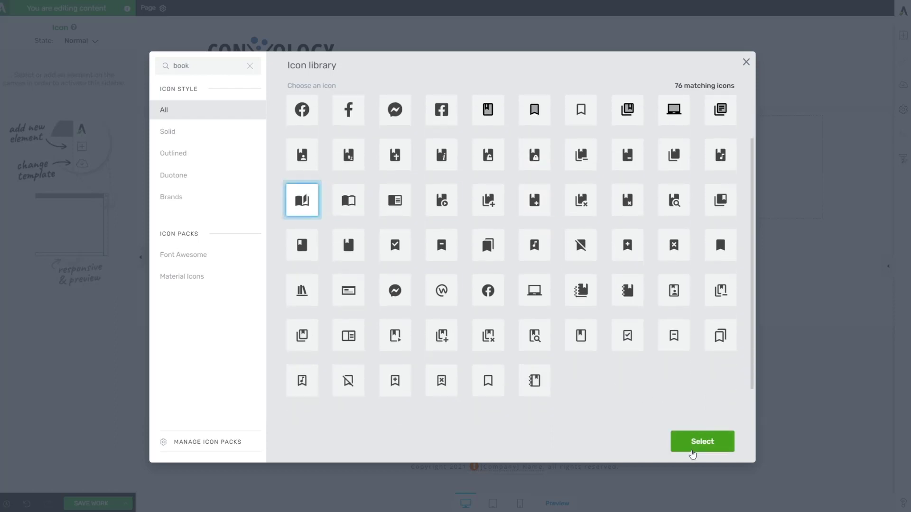
click(692, 450)
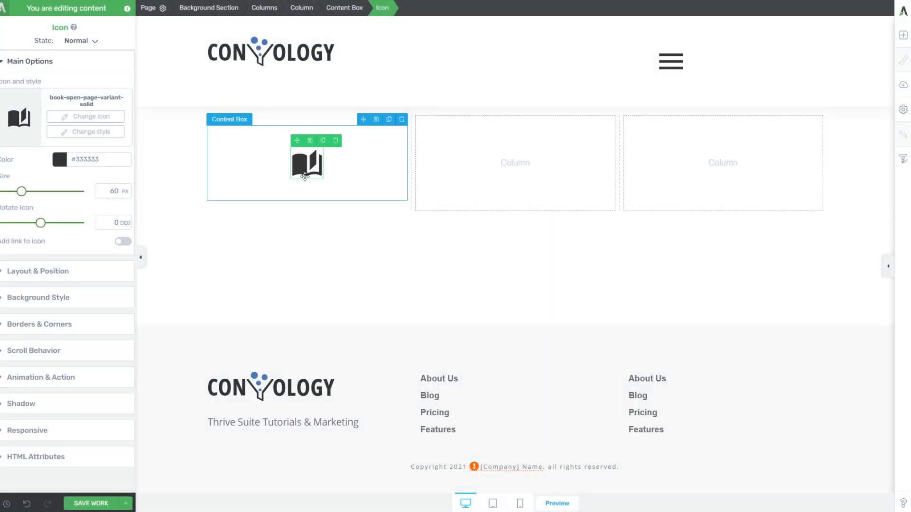
Colour the icon steel blue (#4776bb) and add a Text element below it.
click(59, 159)
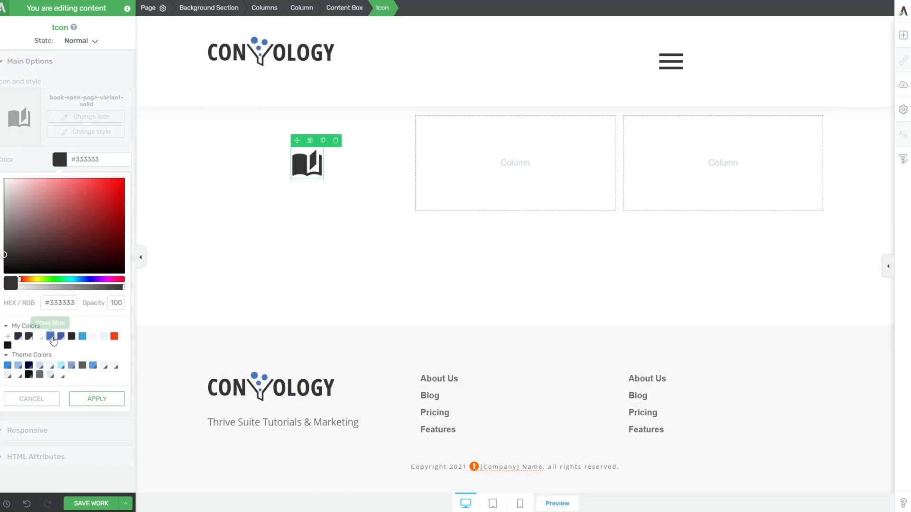
click(51, 336)
click(93, 423)
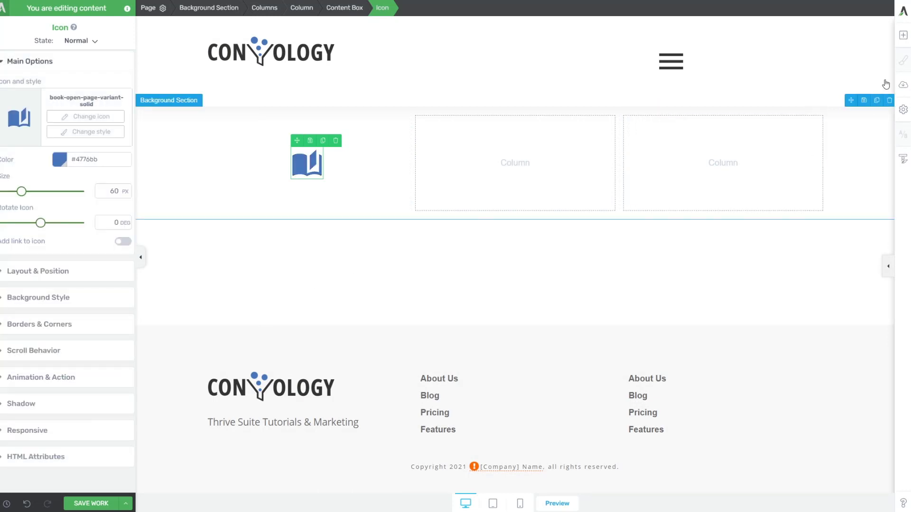
click(903, 35)
drag(852, 109, 309, 180)
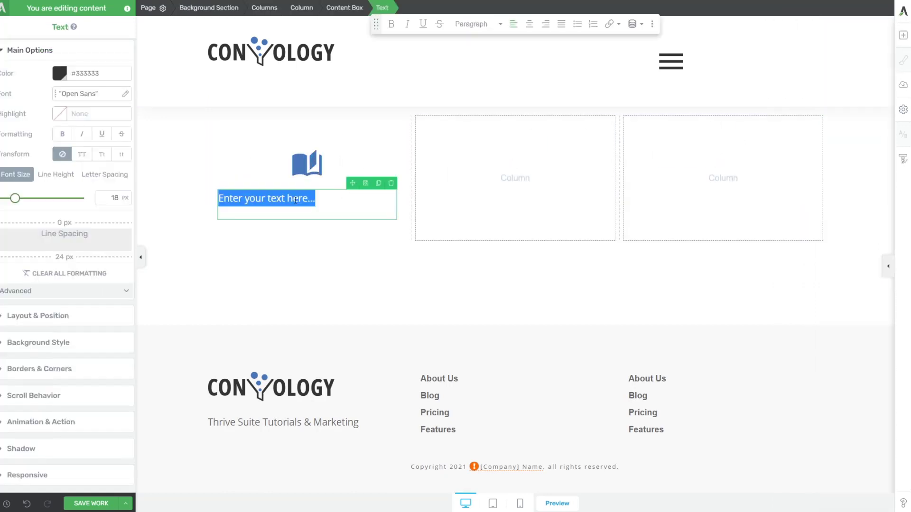
Type 'Courses & Workshops' as a Heading 3 and left-align the book icon.
text(Courses )
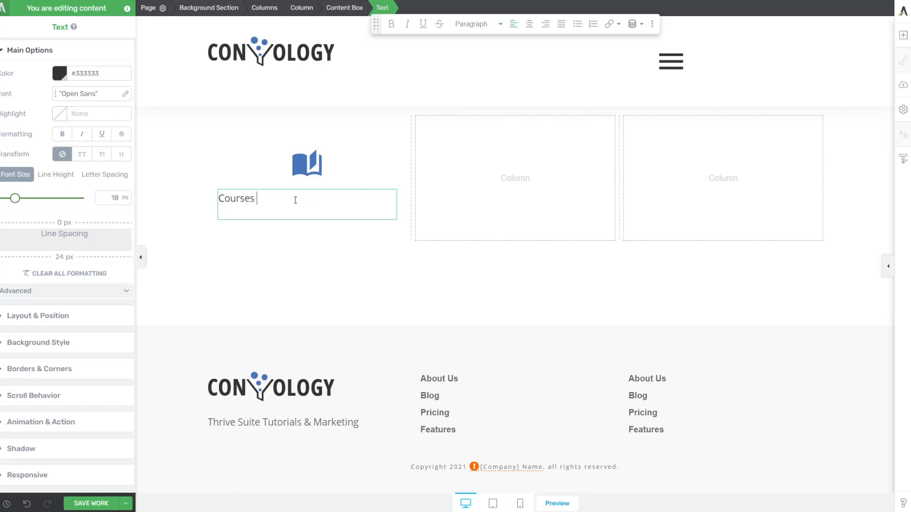
text(& Workshops)
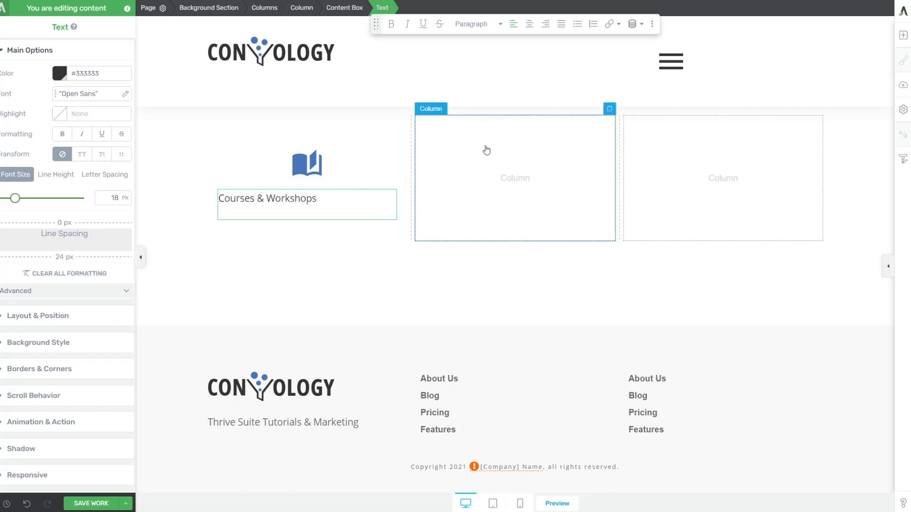
click(476, 23)
click(497, 141)
click(307, 164)
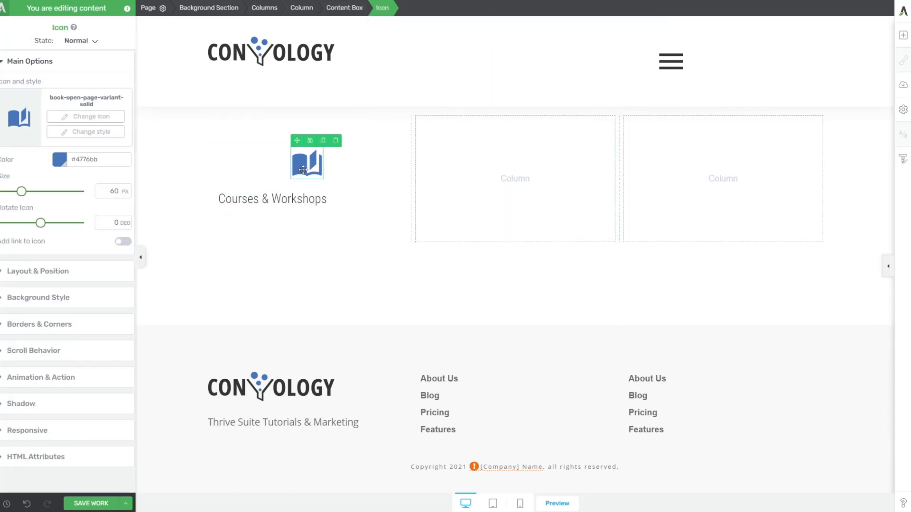
click(38, 272)
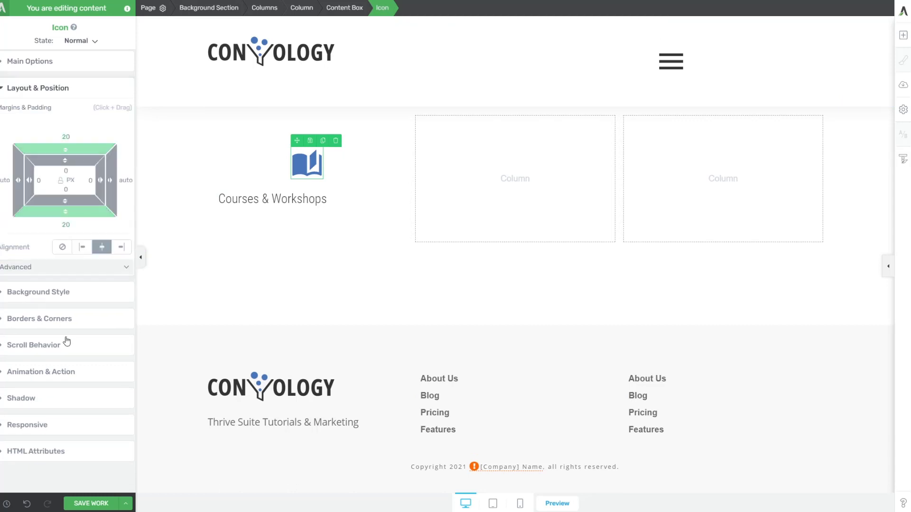
click(82, 246)
Add the description 'View all of the available courses and workshops inside of the course index.'.
click(903, 35)
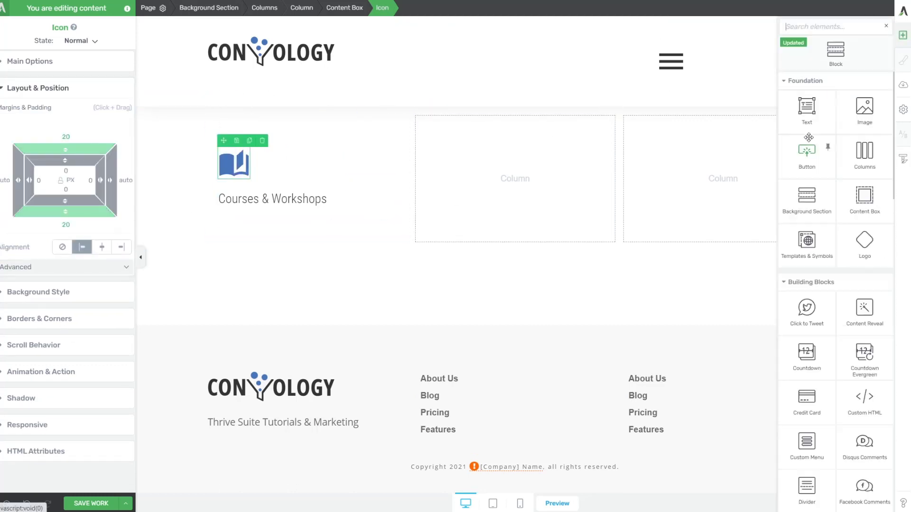
drag(809, 111, 281, 213)
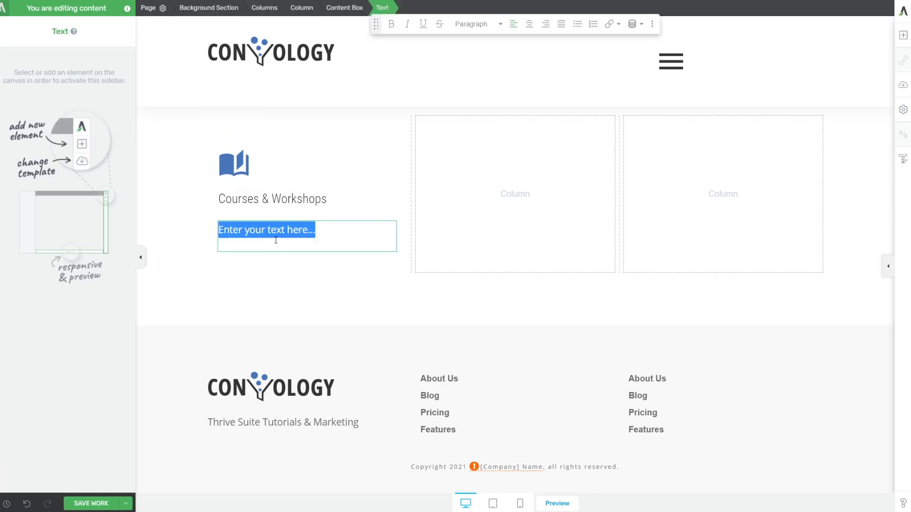
text(View)
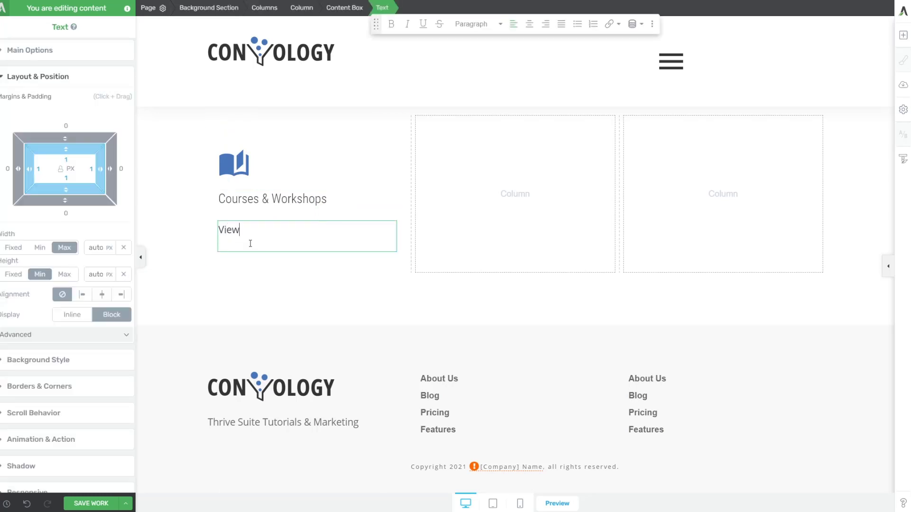
text( all of the available c)
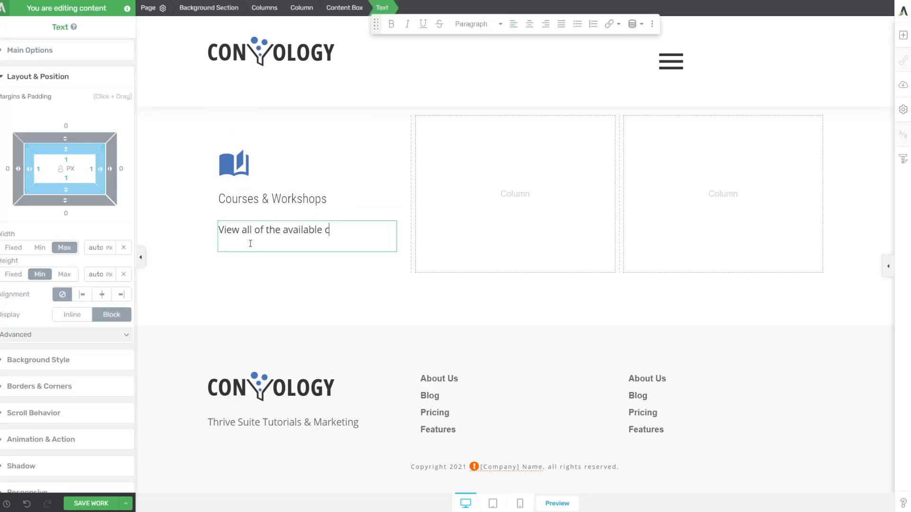
text(ourses and workshops ins)
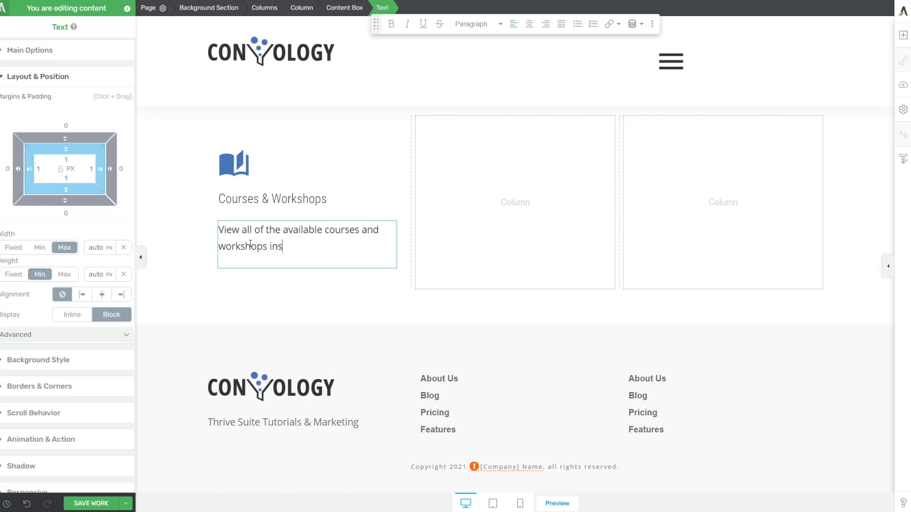
text(ide of the course index.)
click(280, 314)
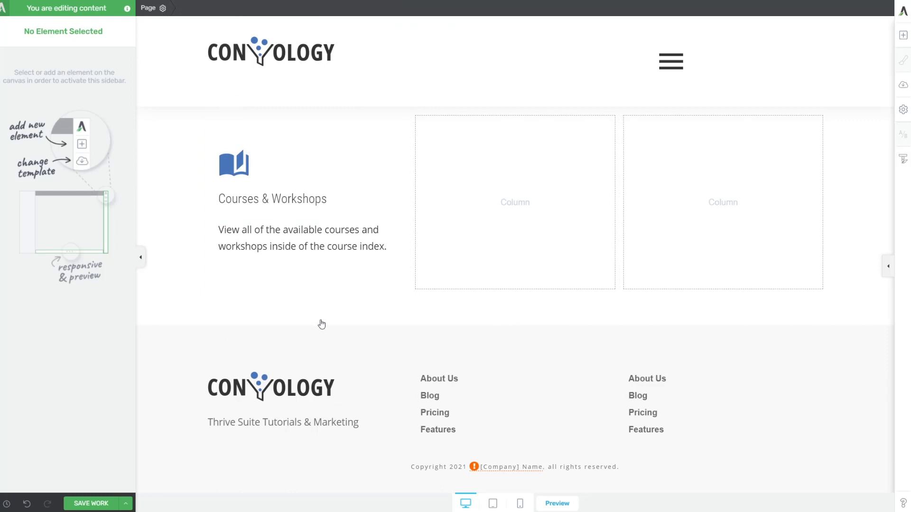
Give the Courses & Workshops content box a thin solid light-grey border.
click(305, 273)
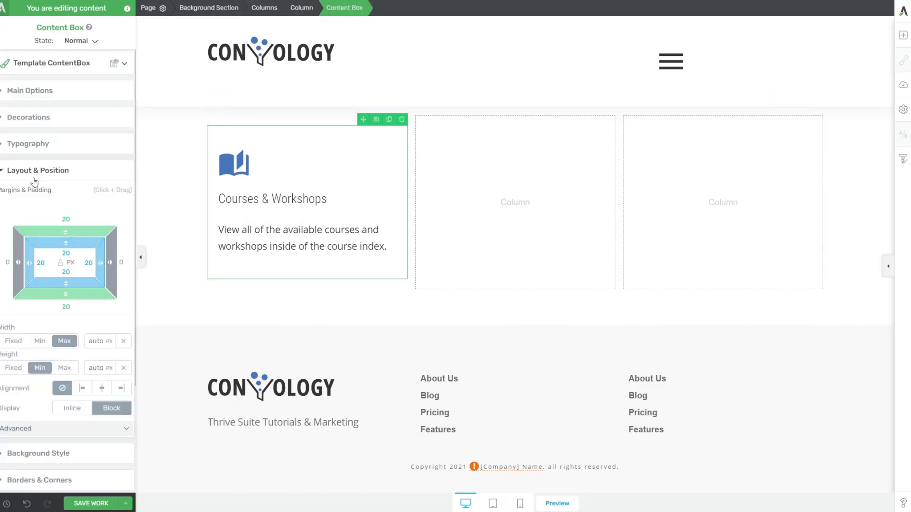
scroll(42, 213, down, 3)
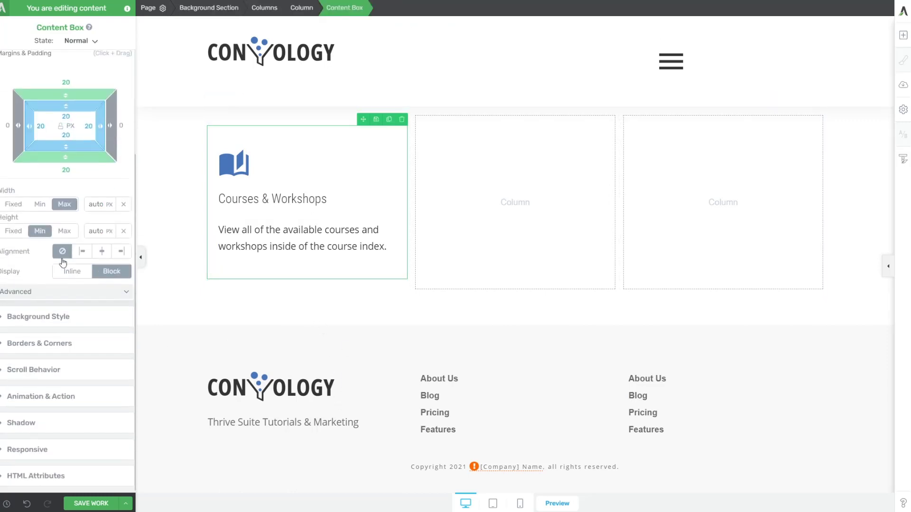
click(11, 344)
click(125, 246)
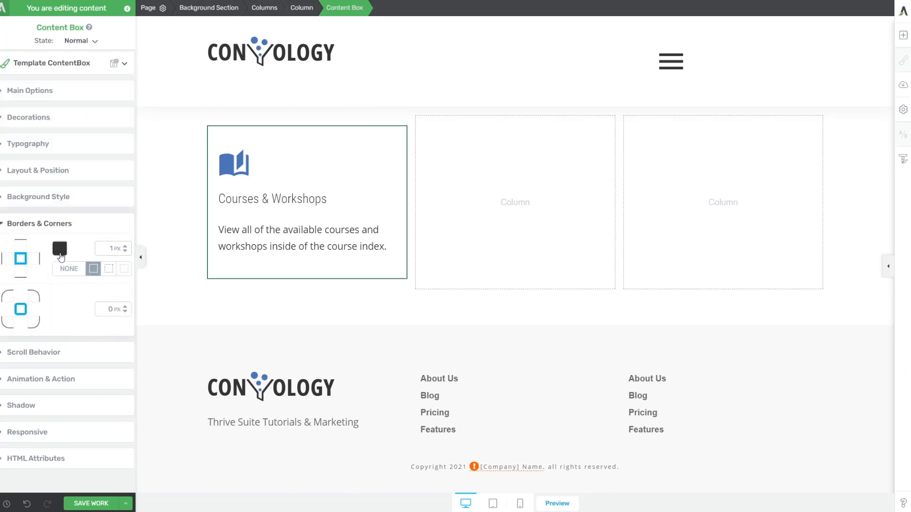
click(60, 249)
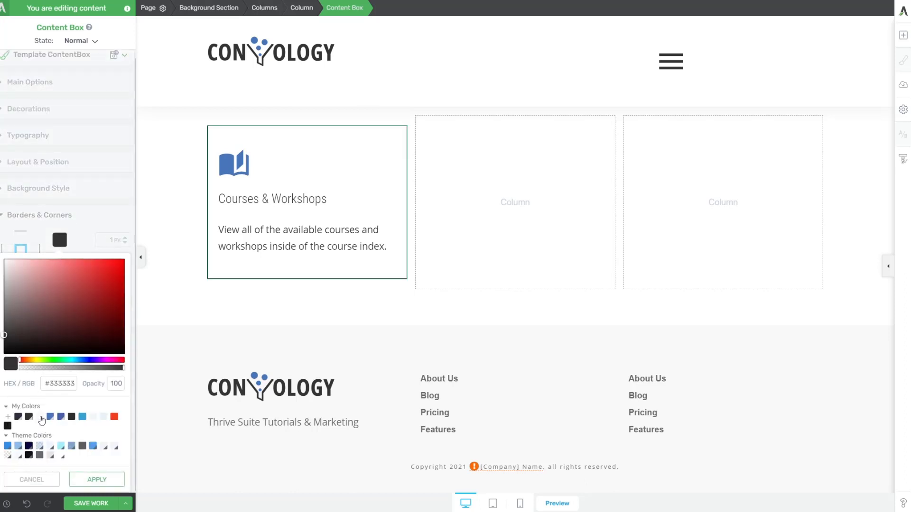
click(5, 274)
drag(5, 274, 4, 271)
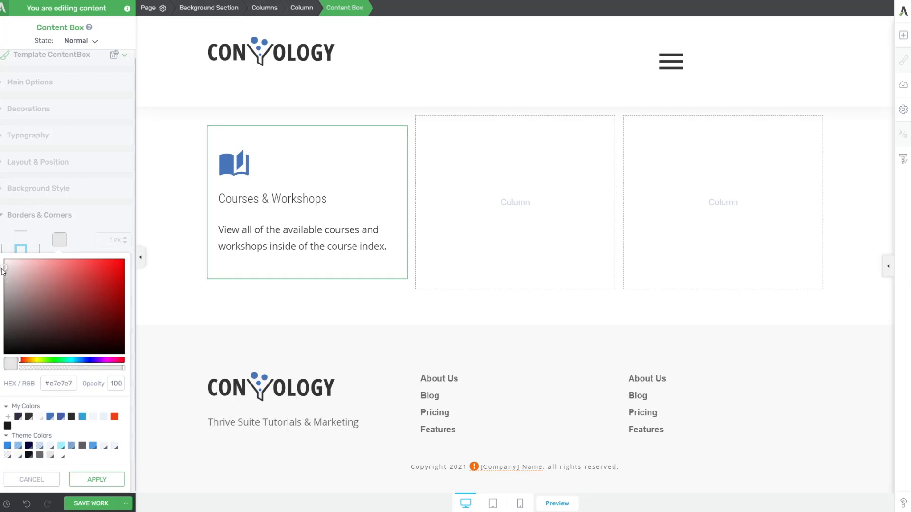
click(94, 481)
click(197, 329)
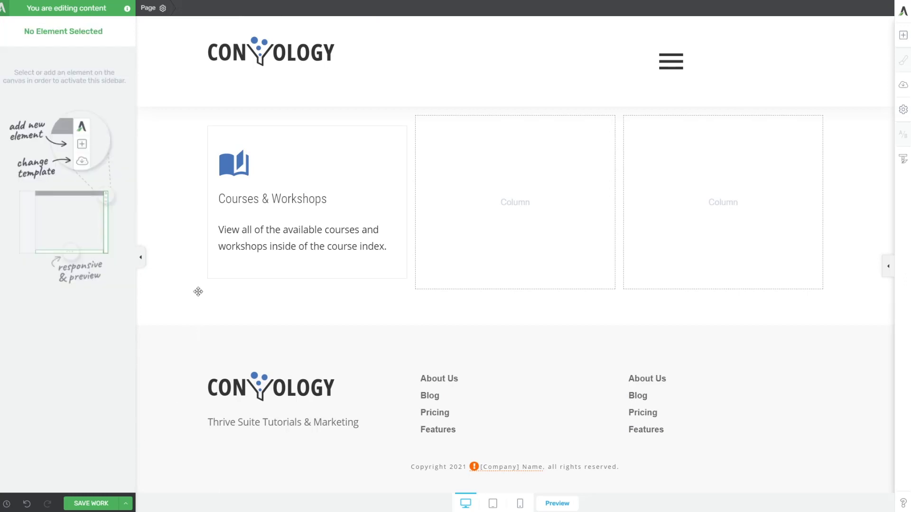
click(212, 276)
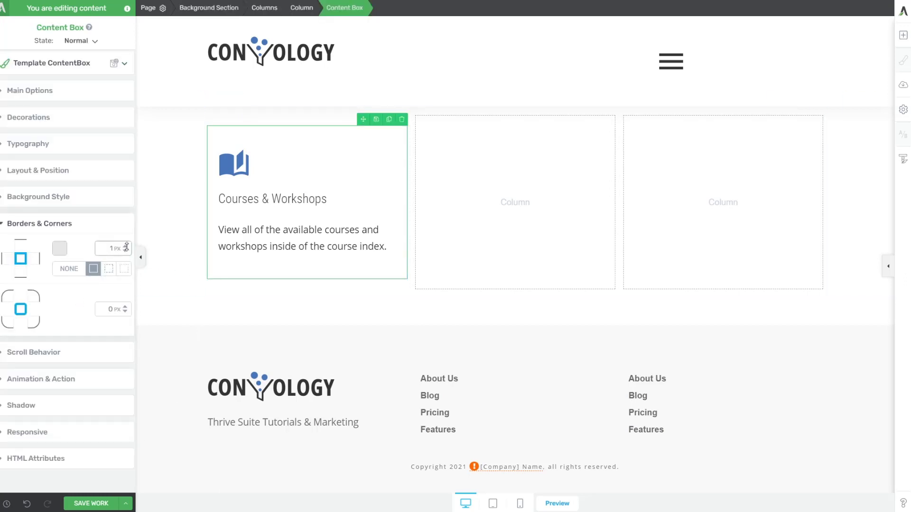
click(179, 307)
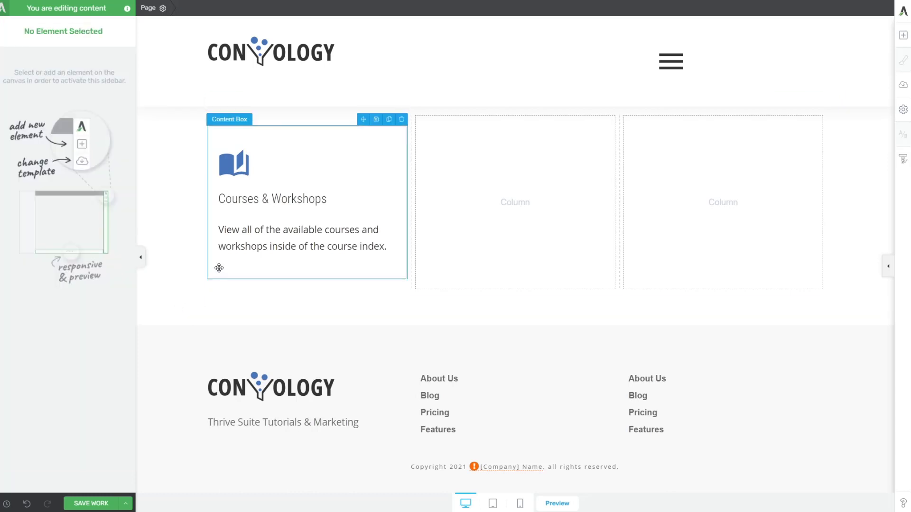
Round the content box's corners to 6 px.
click(219, 285)
drag(128, 308, 130, 303)
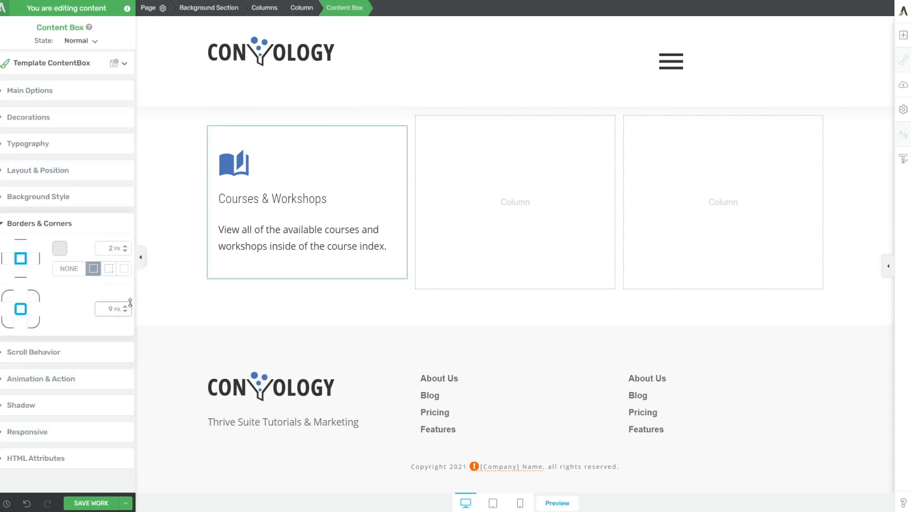
click(188, 315)
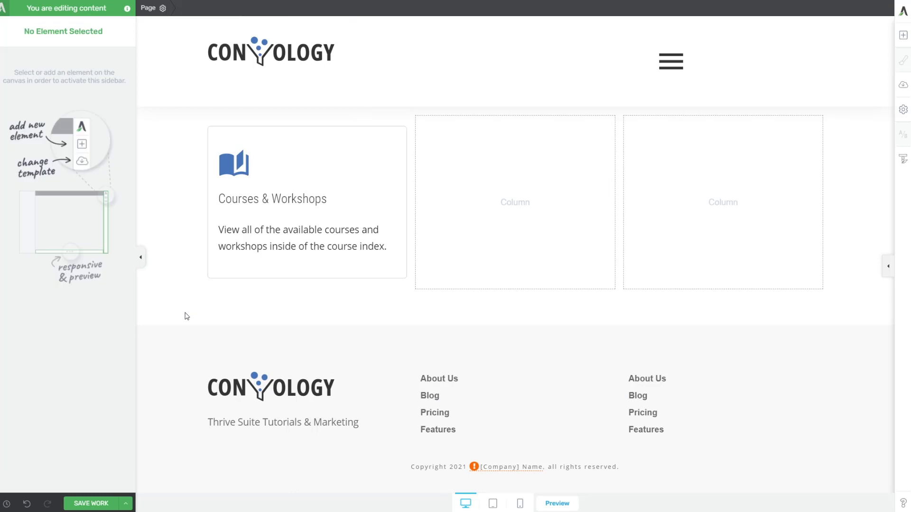
click(240, 268)
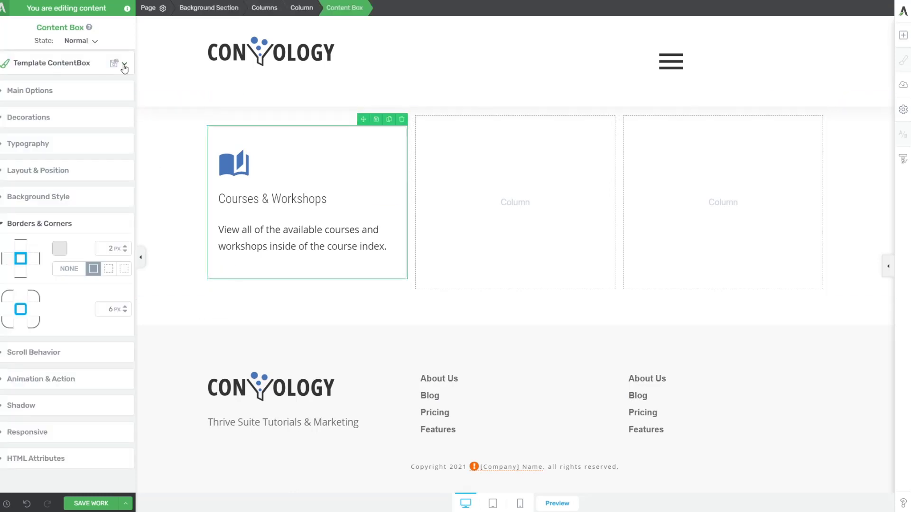
click(96, 43)
In the Hover state, add a grey background colour and set the border colour to #b7b7b7.
click(76, 78)
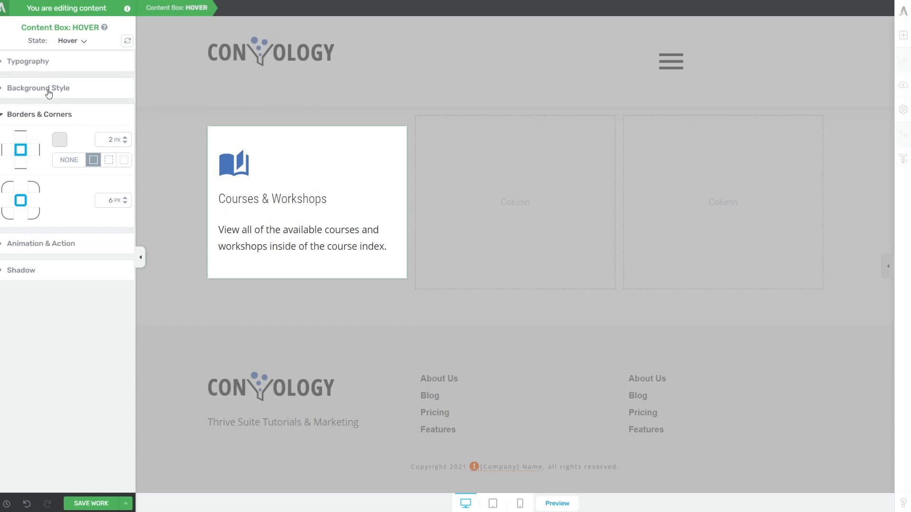
click(63, 143)
click(67, 283)
key(ctrl+c)
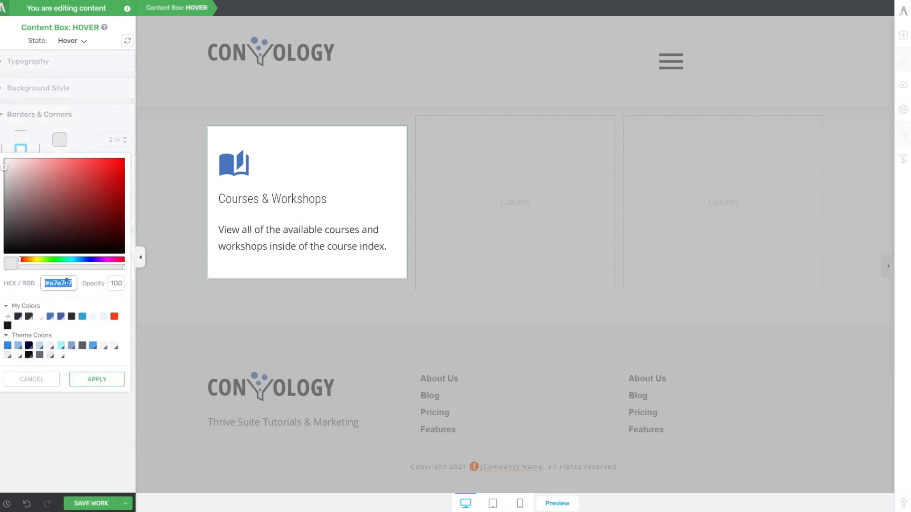
click(95, 386)
click(31, 89)
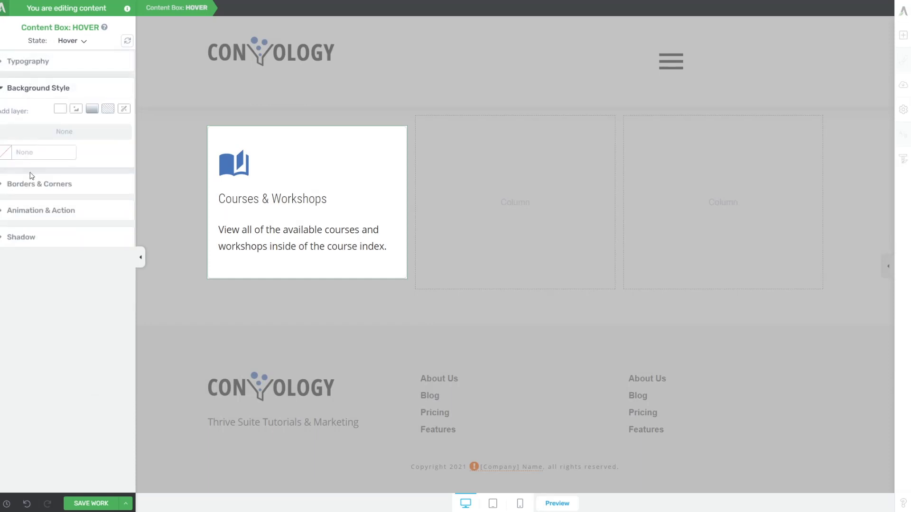
click(6, 154)
click(58, 297)
key(ctrl+v)
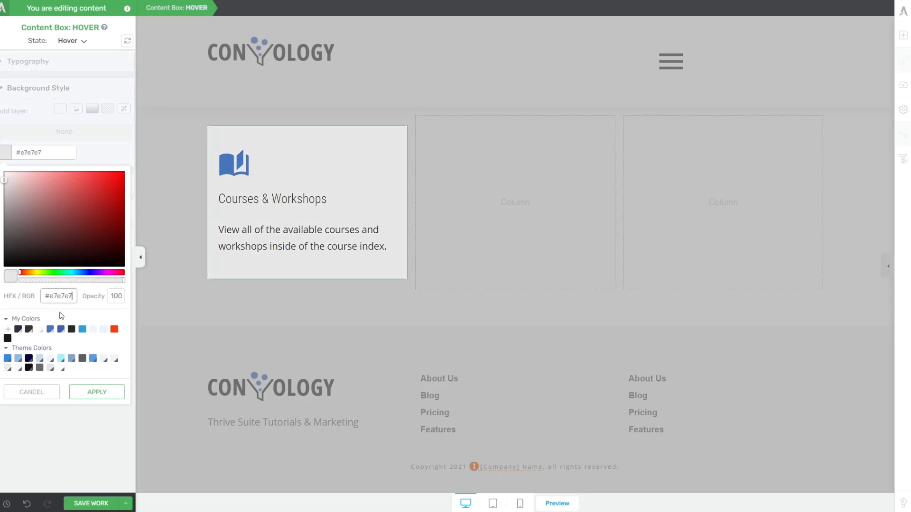
click(97, 392)
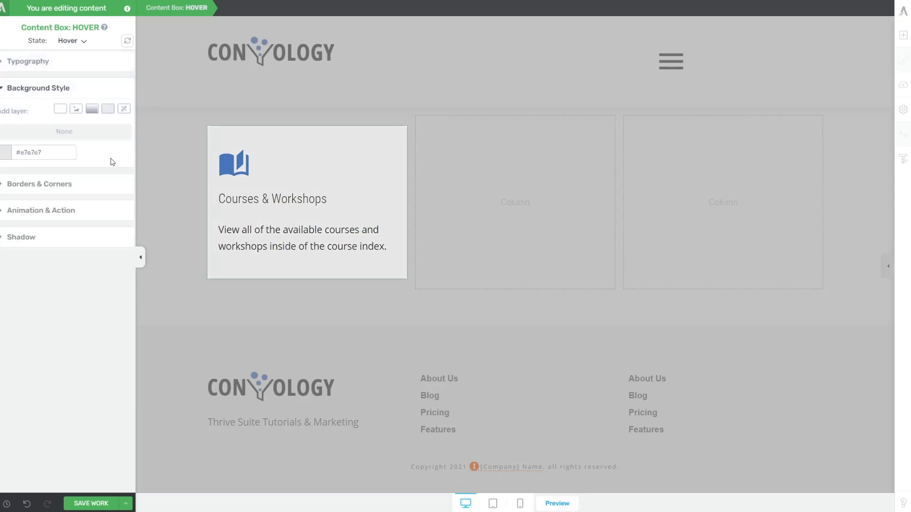
click(30, 183)
click(59, 139)
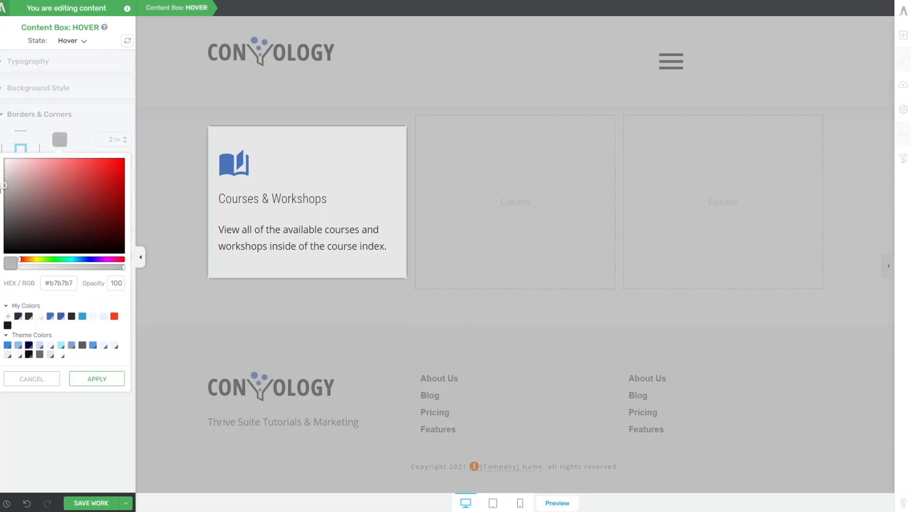
click(93, 380)
Switch back to the Normal state and check the box's normal background.
click(71, 41)
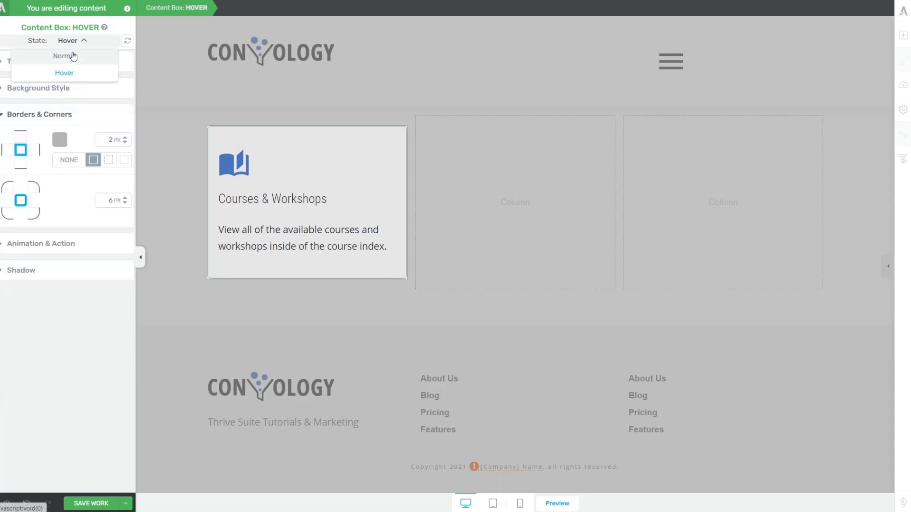
click(65, 53)
click(216, 200)
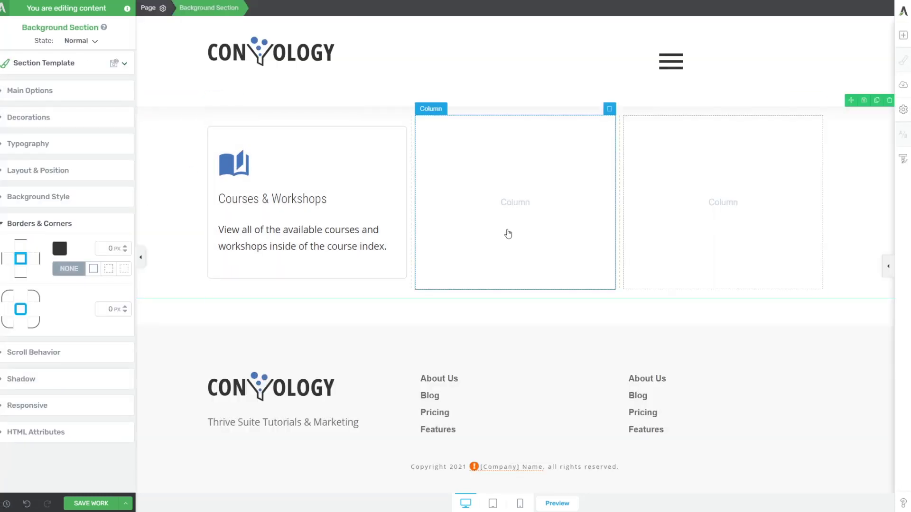
click(325, 142)
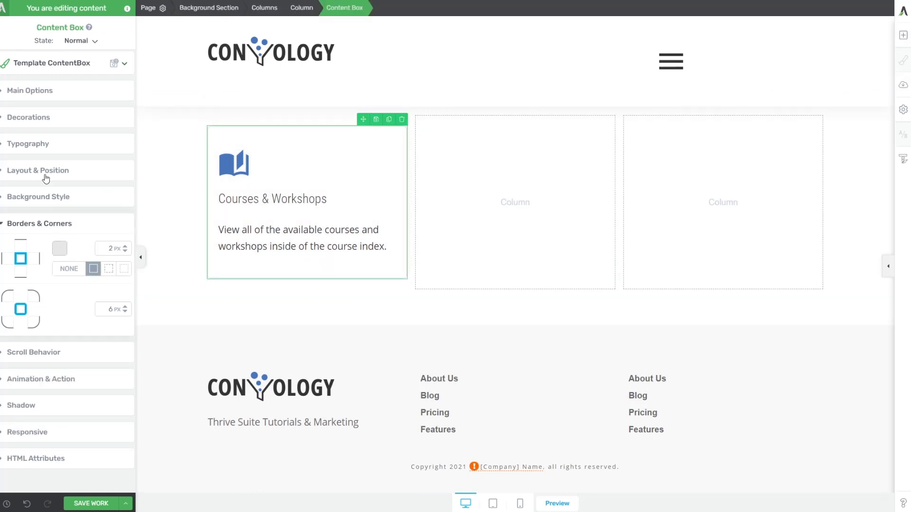
click(48, 198)
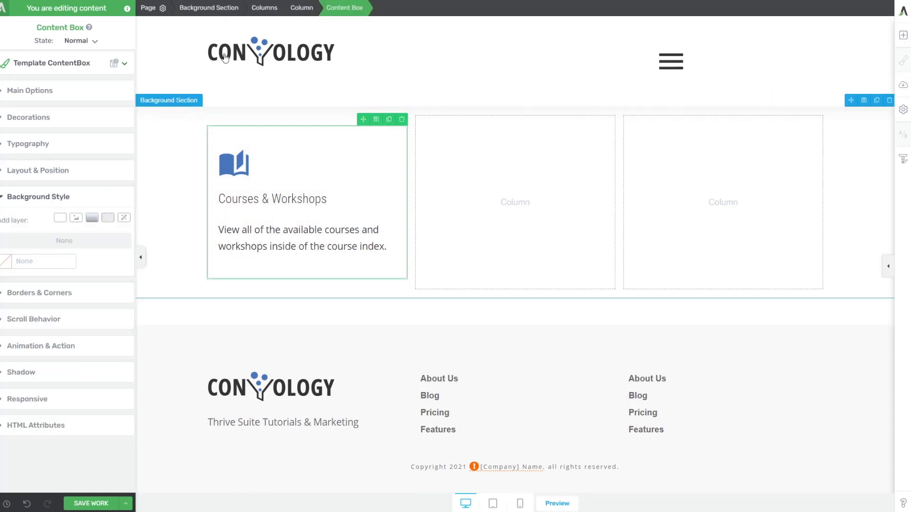
Lighten the hover background to #f1f1f1, then return the box to the Normal state.
click(76, 41)
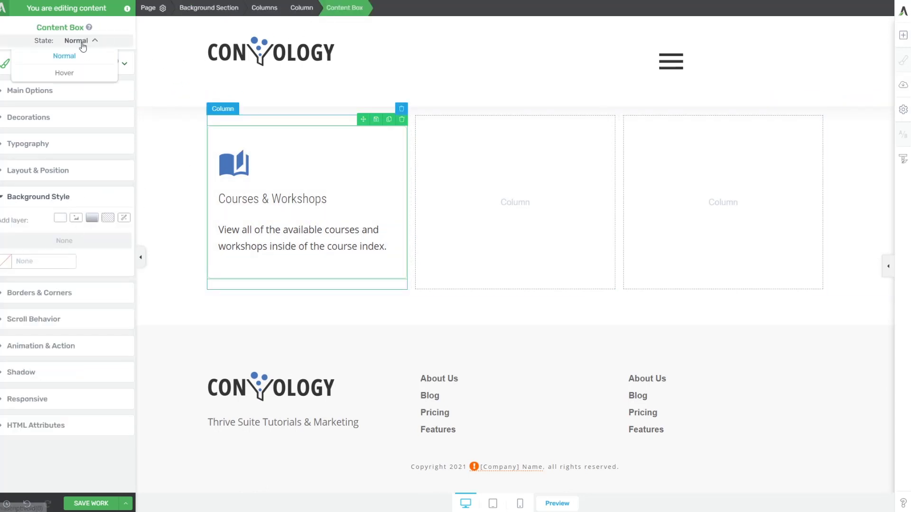
click(64, 77)
click(5, 152)
click(4, 179)
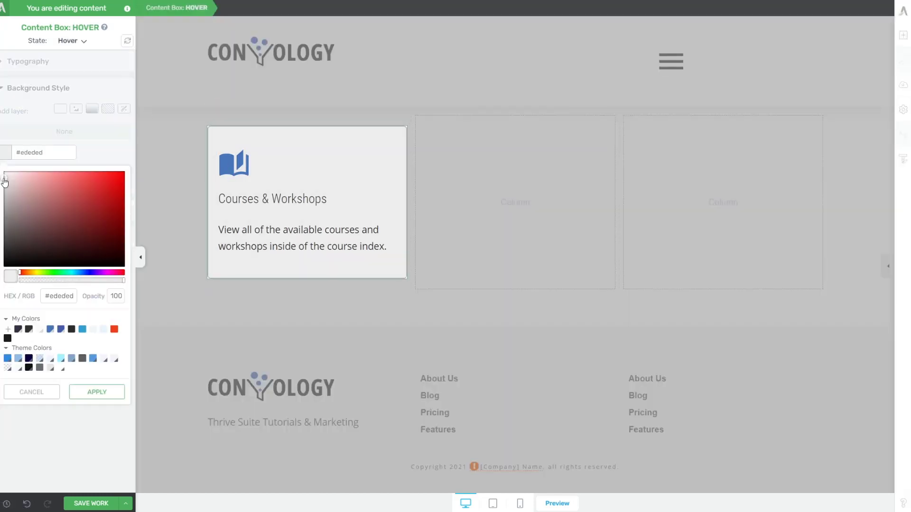
click(95, 391)
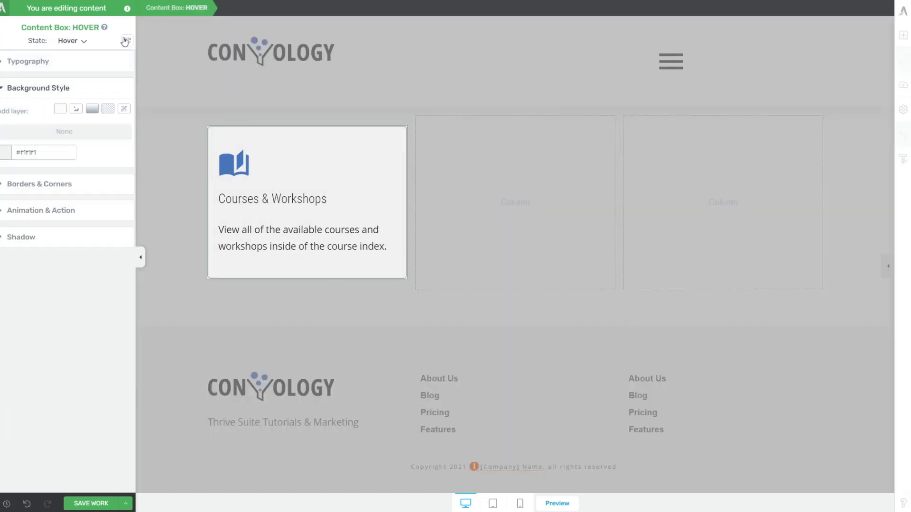
click(76, 40)
click(77, 58)
click(164, 158)
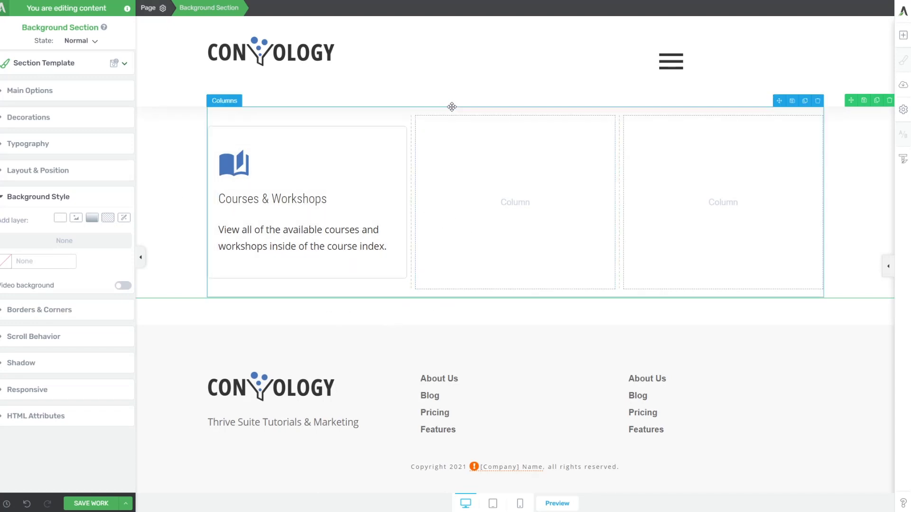
Duplicate the card into the middle column and retitle it 'Facebook Group'.
mouse_move(399, 146)
click(389, 120)
drag(362, 119, 479, 193)
click(473, 198)
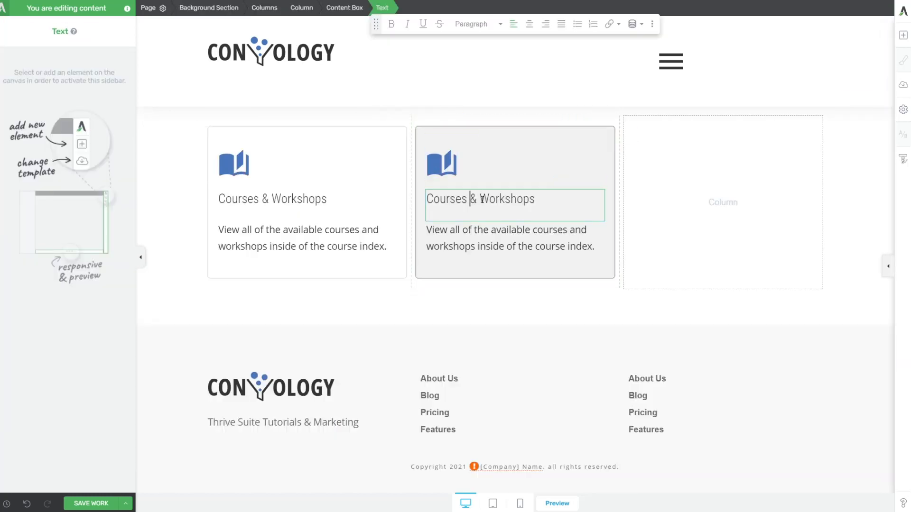
drag(535, 198, 429, 198)
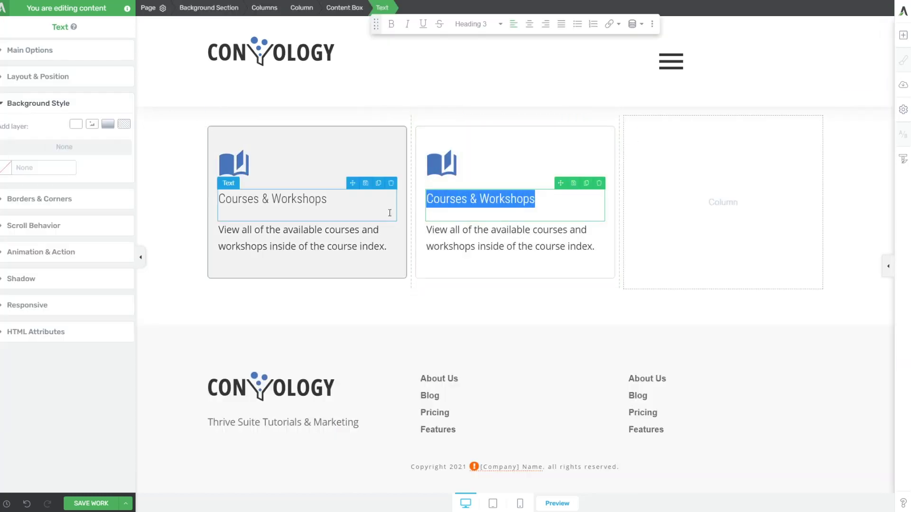
text(visit the)
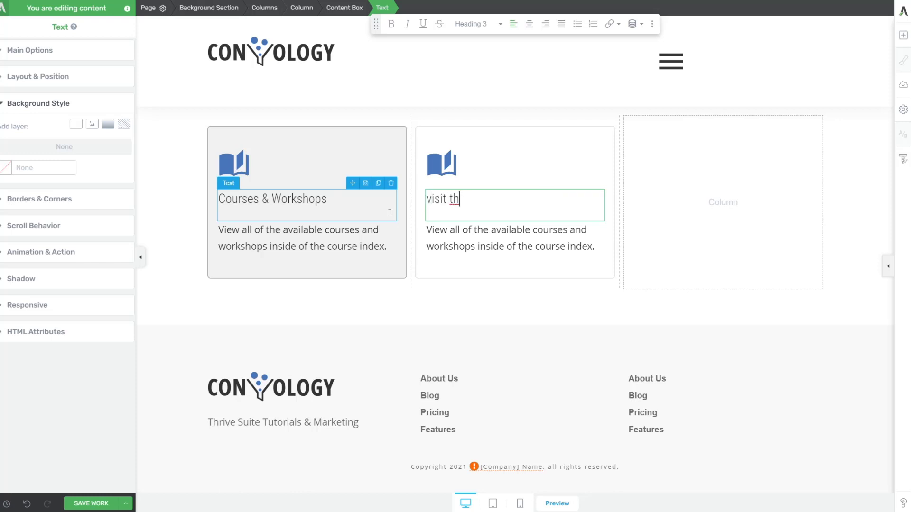
key(BackSpace)
key(BackSpace)
key(BackSpace)
key(BackSpace)
key(BackSpace)
key(BackSpace)
key(BackSpace)
key(BackSpace)
text(Facebook Community)
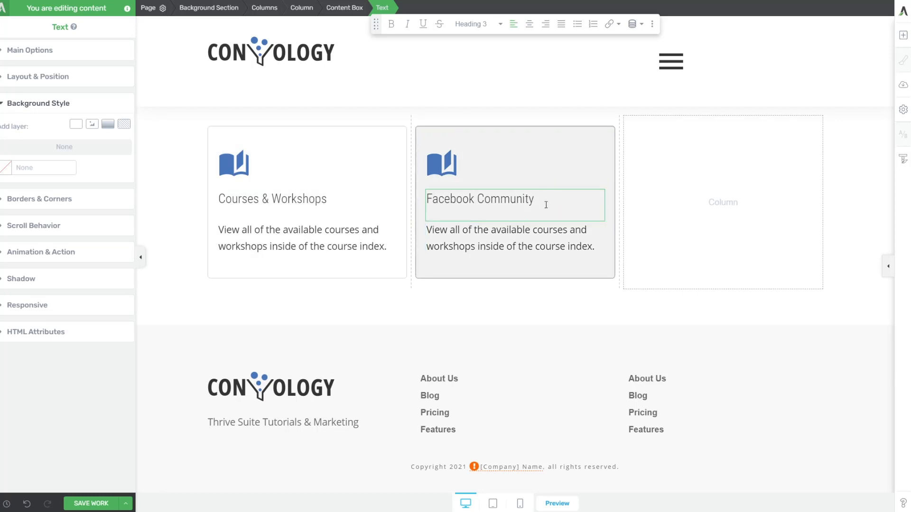
drag(535, 200, 472, 195)
text(Group)
Replace the middle card's book icon with the round Facebook icon.
click(442, 164)
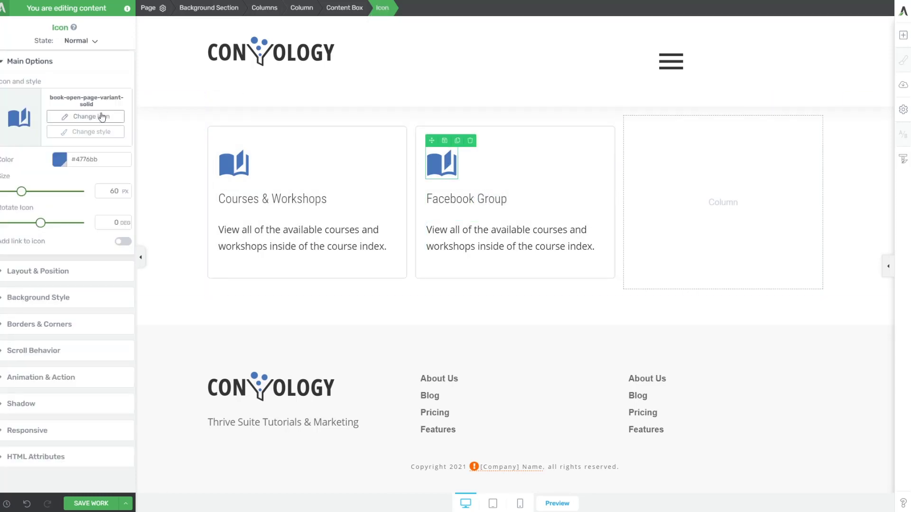
click(62, 117)
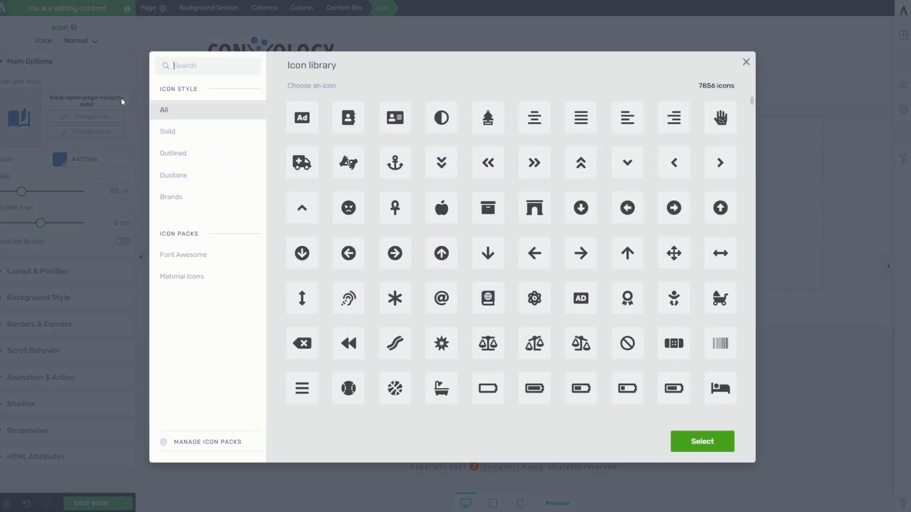
text(faceb)
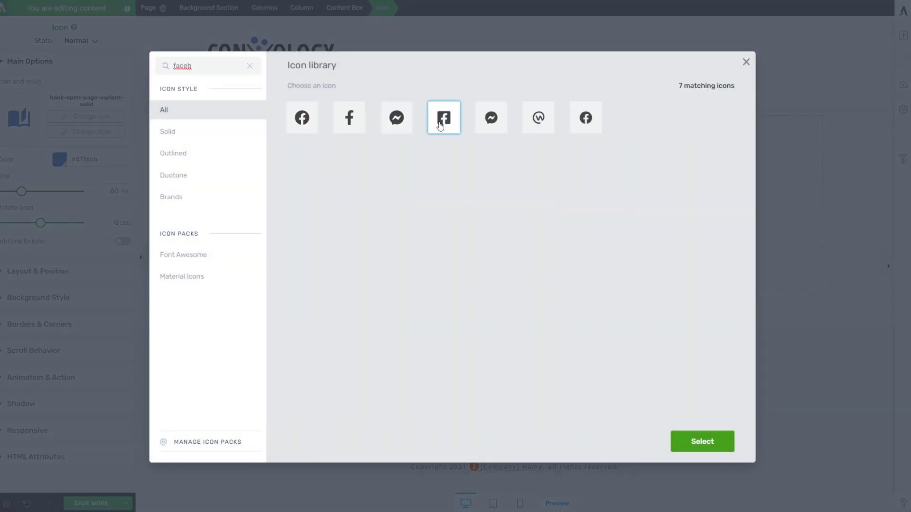
click(591, 121)
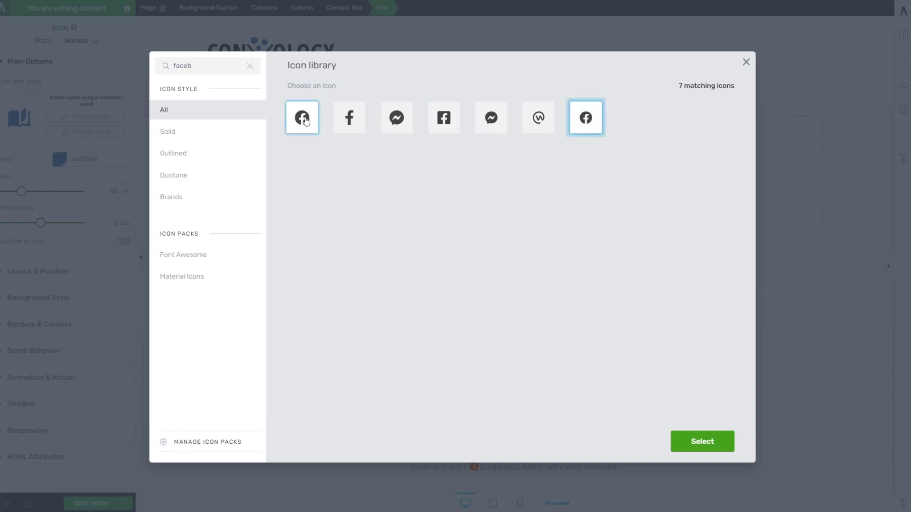
click(711, 443)
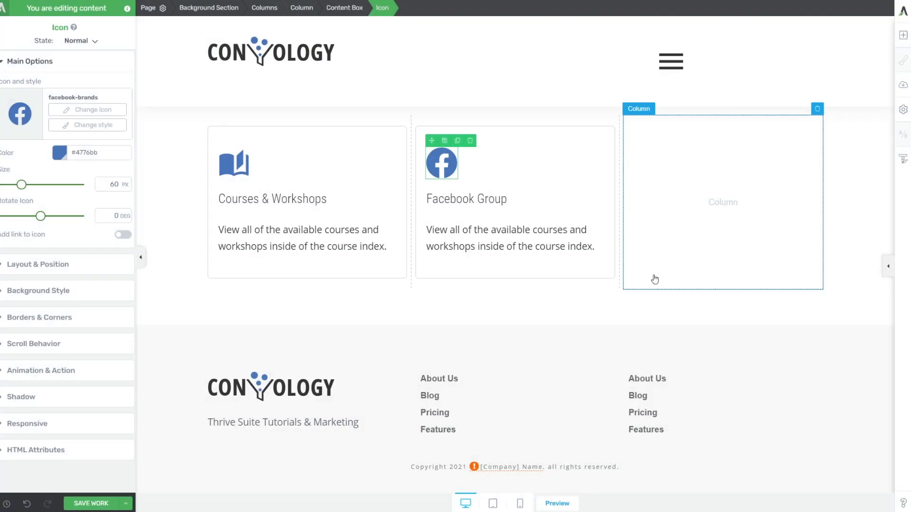
click(418, 336)
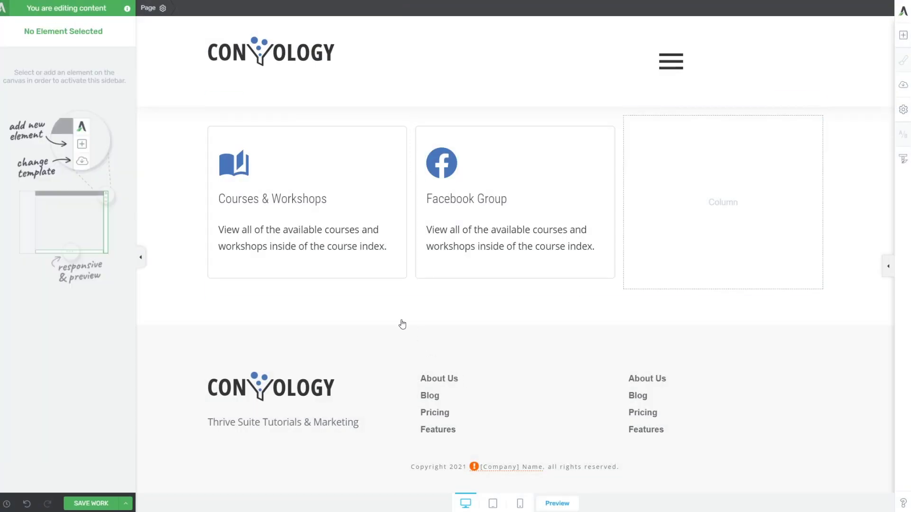
Rewrite the description as 'Join the community and interact with other students from the course!'.
click(472, 228)
key(ctrl+a)
text(Join the c)
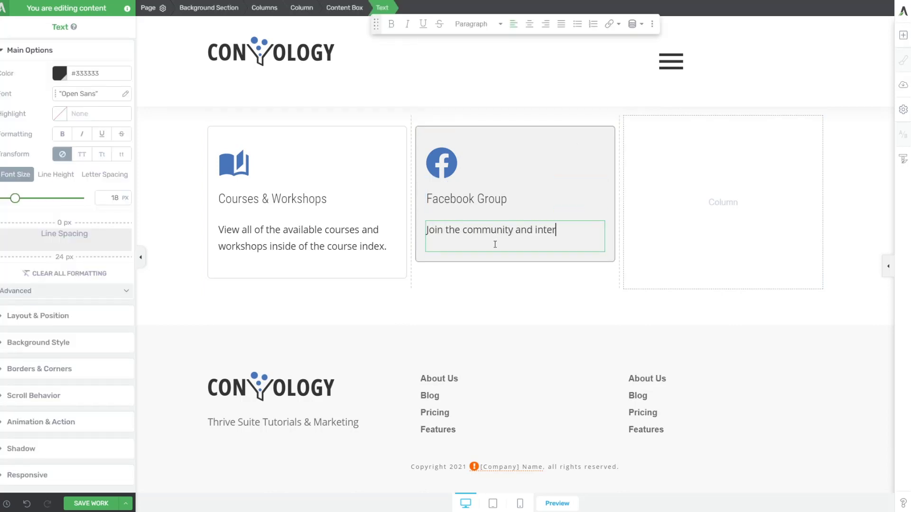
text(ommunity and interact with other student)
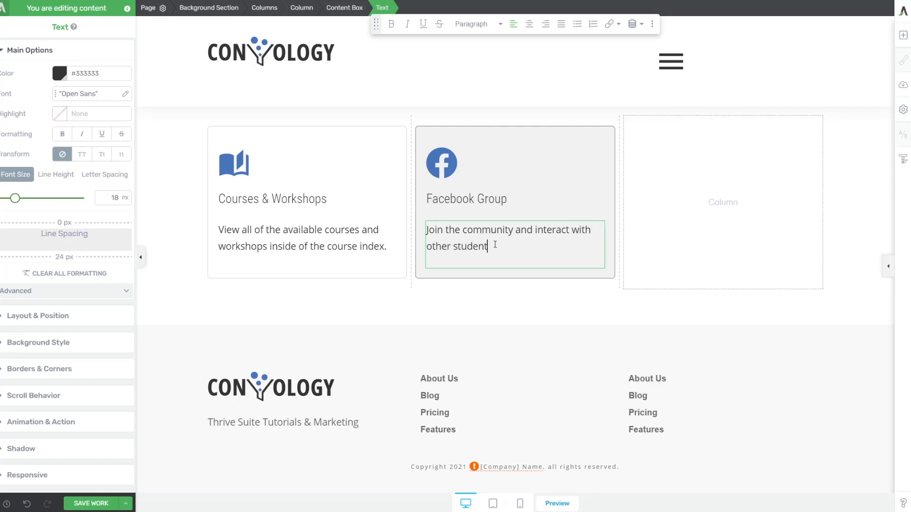
text(s from the course!)
key(Escape)
Duplicate the Facebook Group card into the right column and retitle it 'Ask Doug a Question'.
click(592, 120)
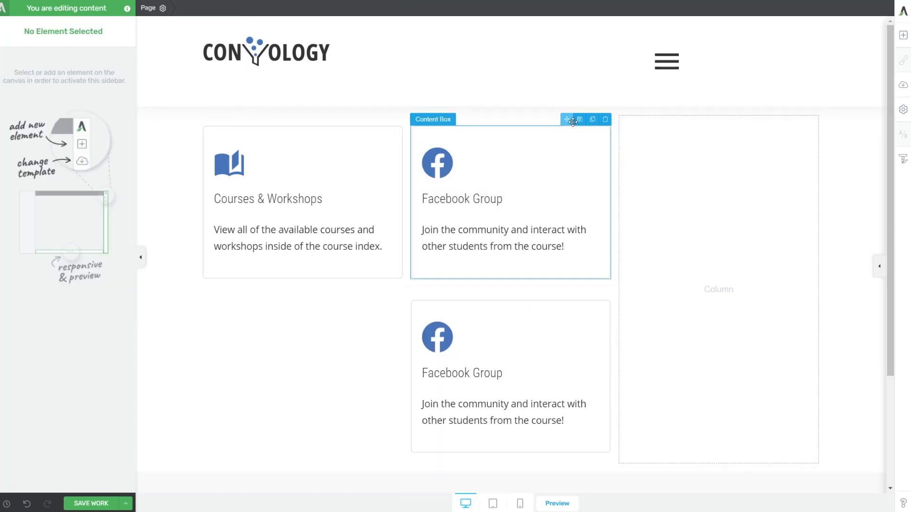
drag(573, 122, 700, 183)
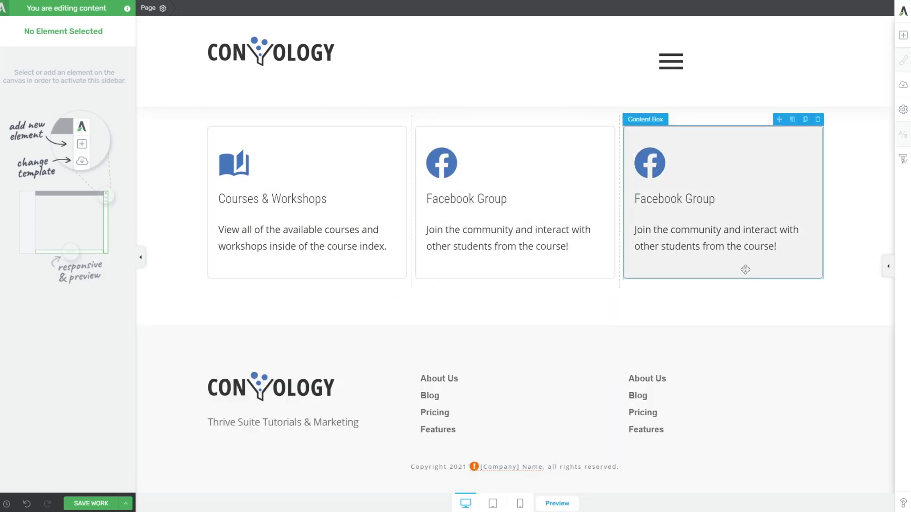
click(717, 200)
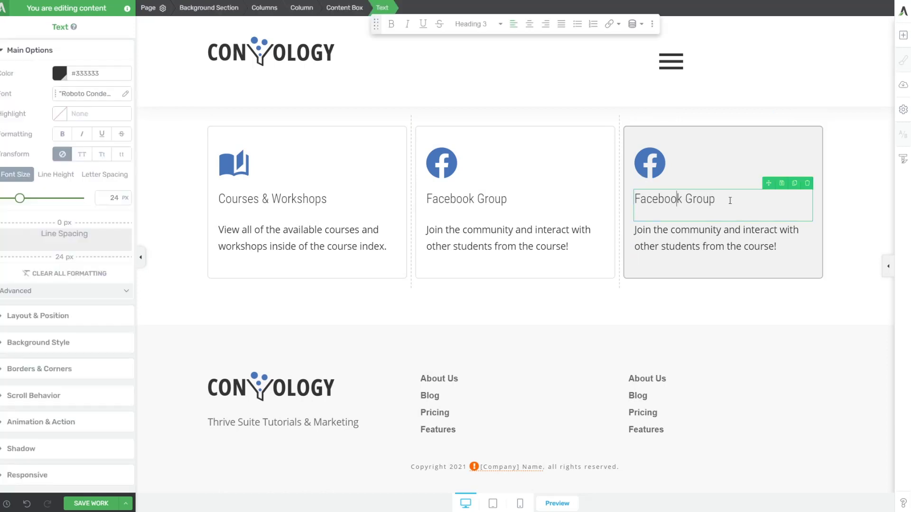
drag(717, 200, 638, 199)
text(Ask )
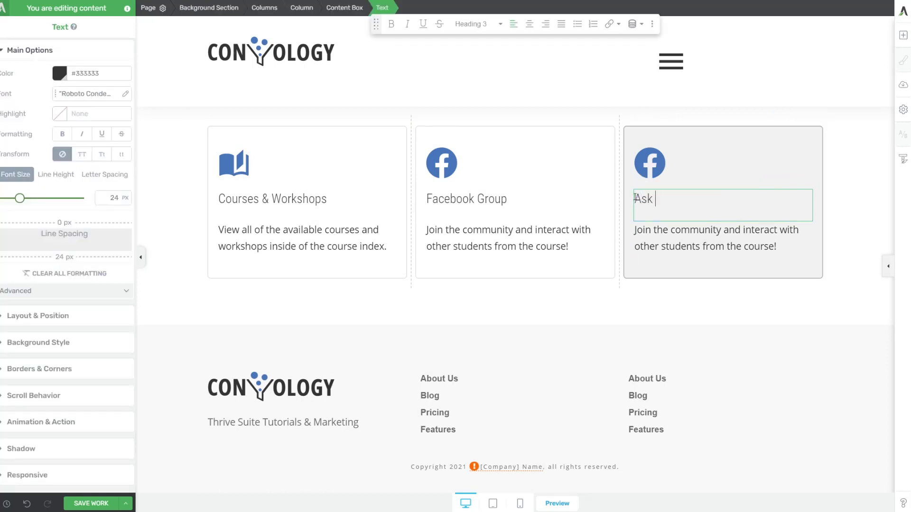
text(Doug a Question)
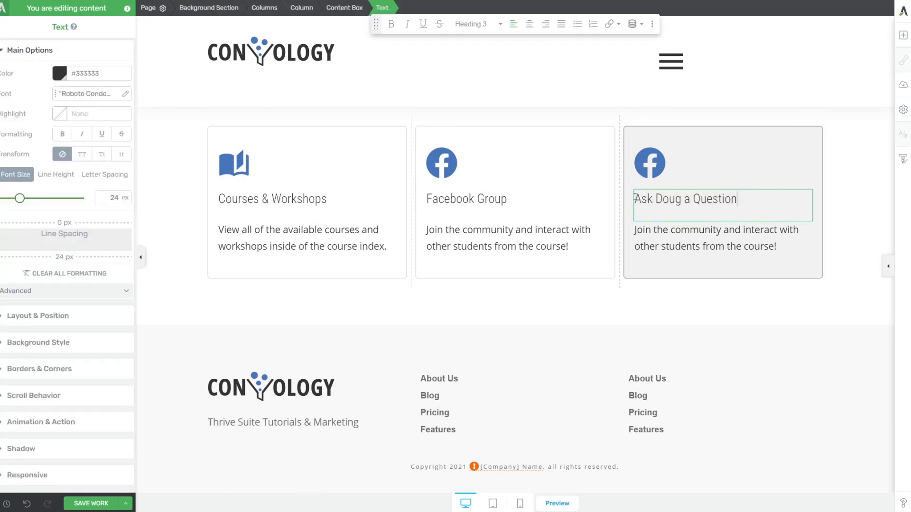
Rewrite the third card's description as a support prompt beginning 'Have a question or need support'.
click(734, 247)
triple_click(734, 239)
text(Have)
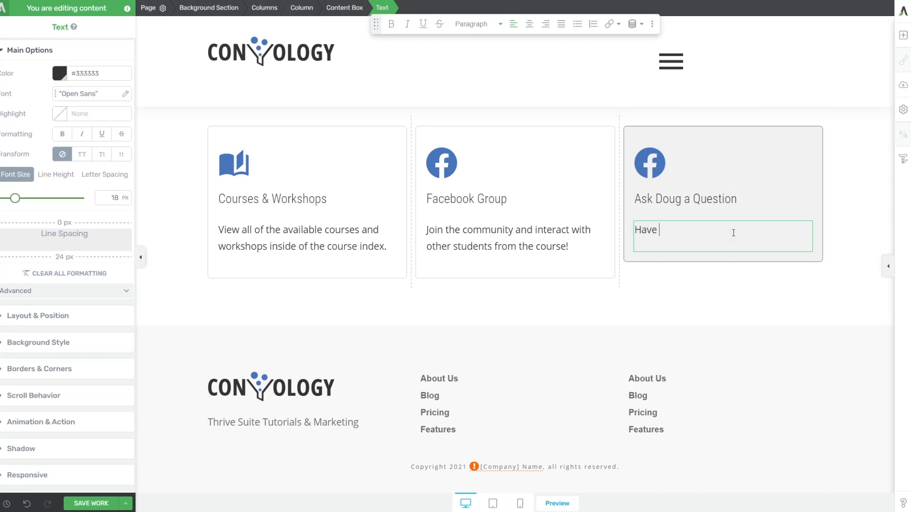
text( a question or need us)
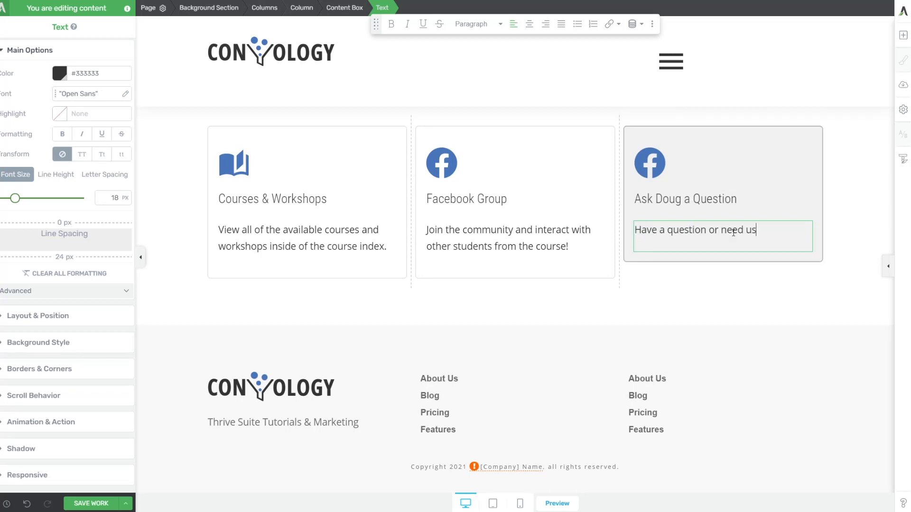
text(pport)
key(BackSpace)
key(BackSpace)
key(BackSpace)
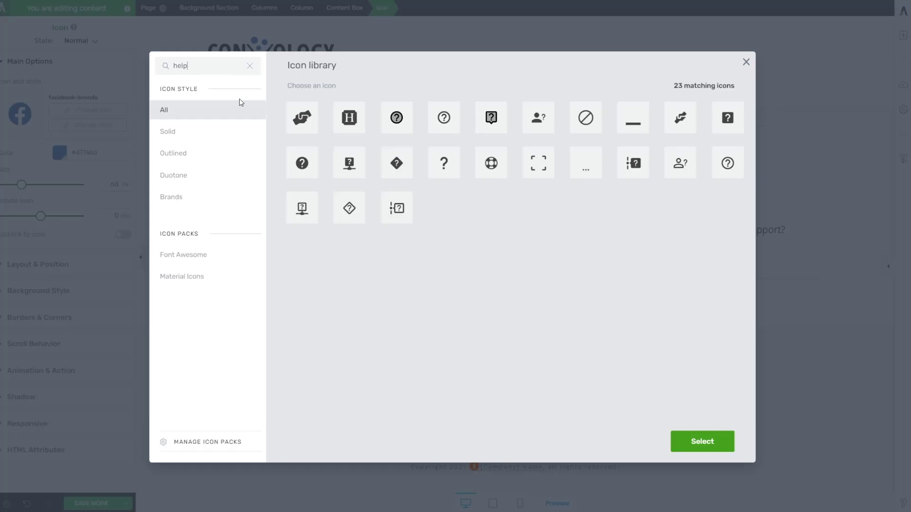
Swap the third card's icon for the outlined question mark.
click(434, 129)
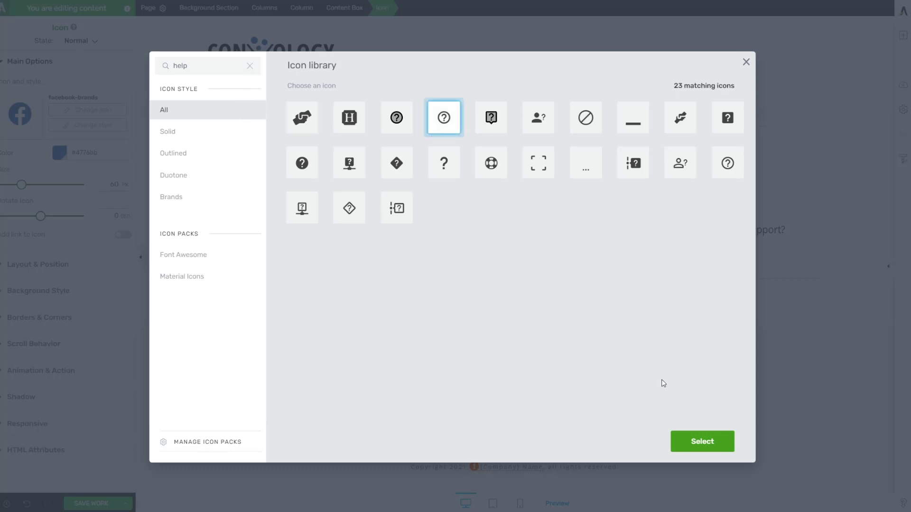
click(694, 443)
click(512, 331)
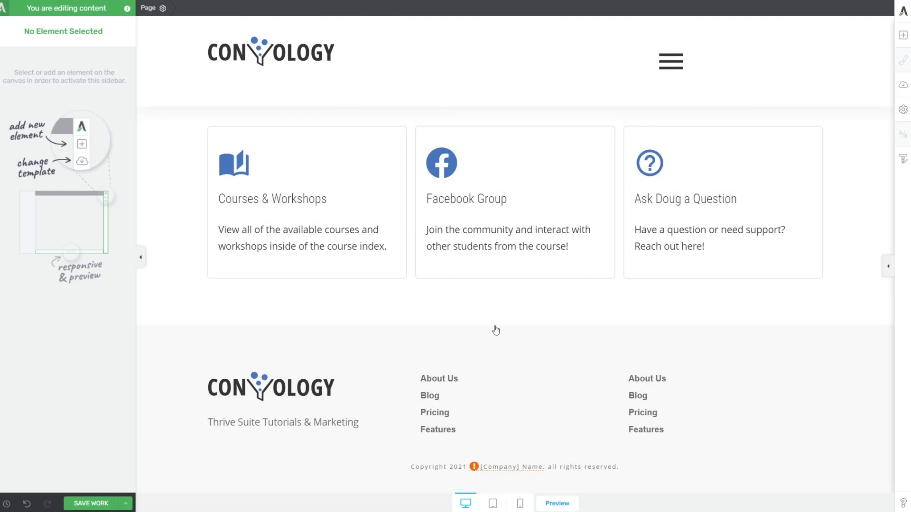
Add a 'Welcome to the Dashboard,' text line above the cards, followed by the dynamic WordPress user first name.
click(902, 36)
drag(808, 127, 427, 111)
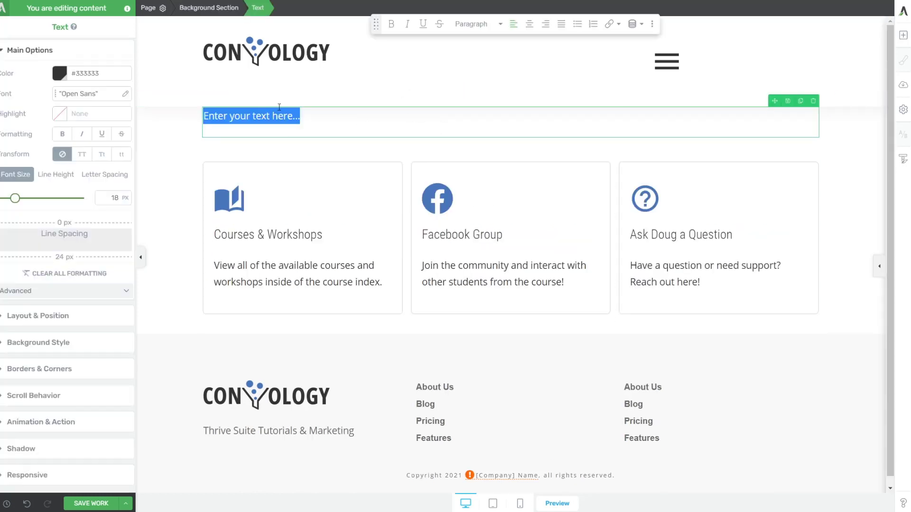
text(Welcome to the D)
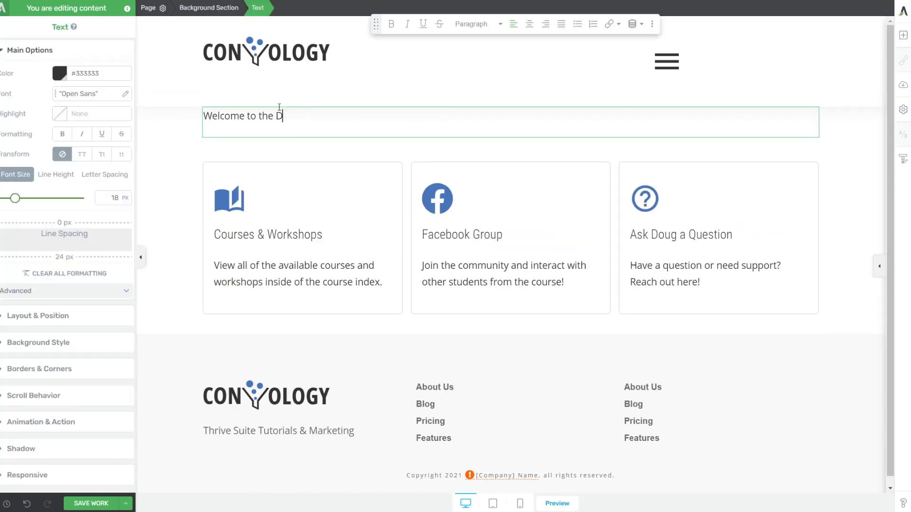
text(ashboard,)
click(633, 24)
click(582, 62)
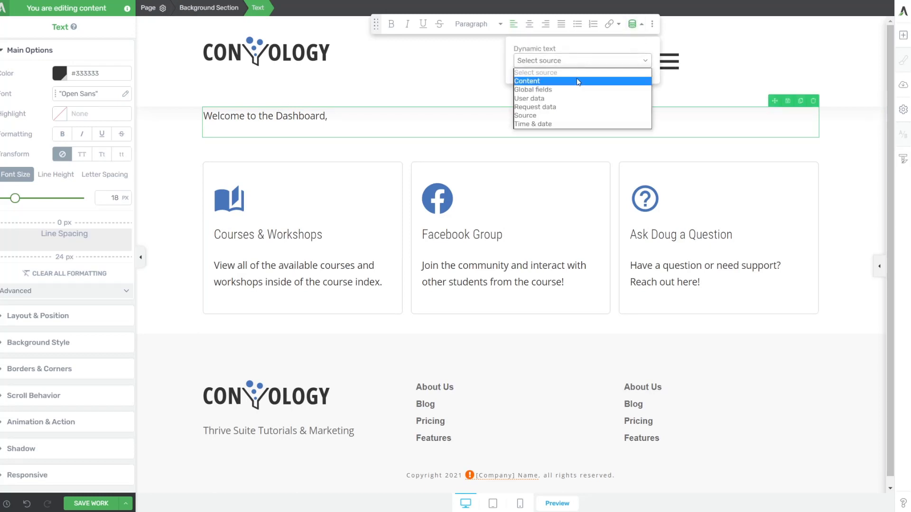
click(573, 99)
click(577, 88)
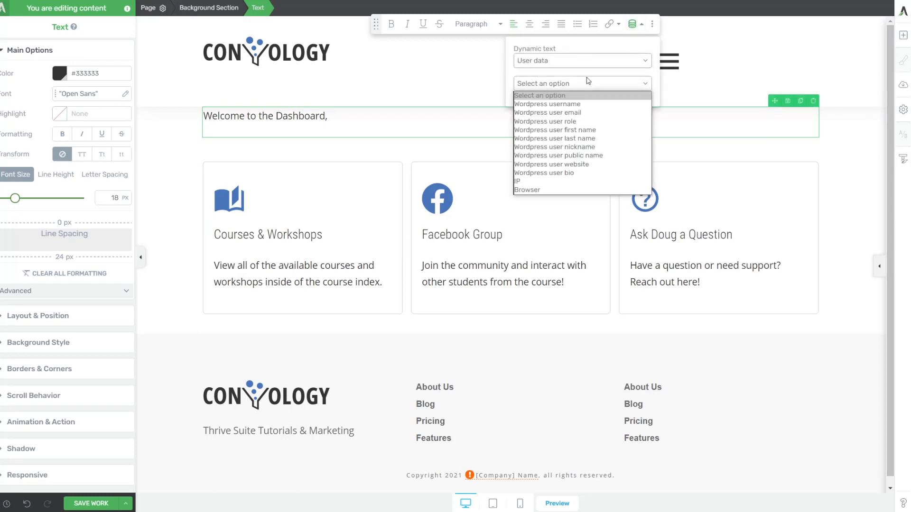
click(587, 130)
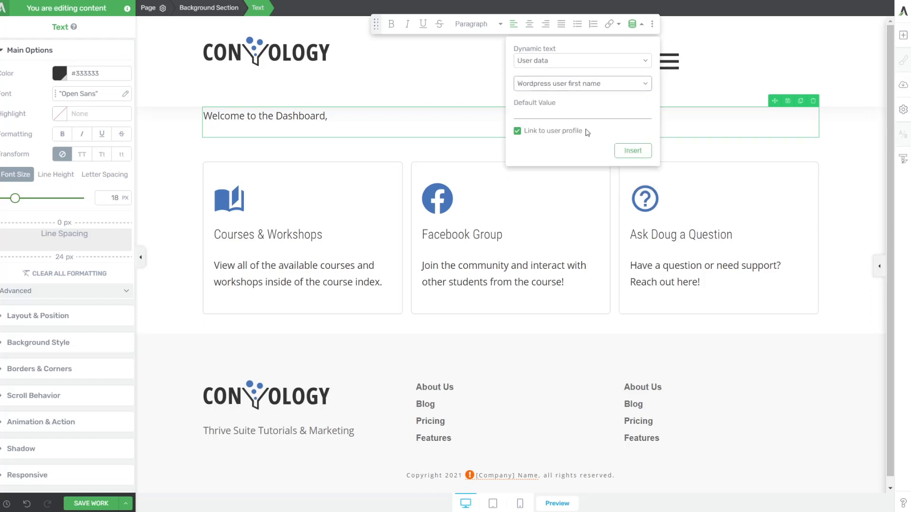
click(634, 151)
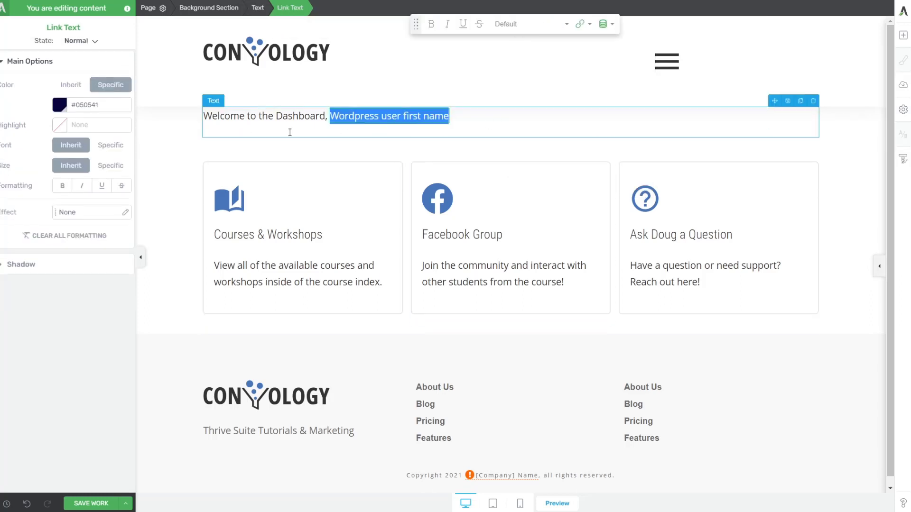
click(199, 151)
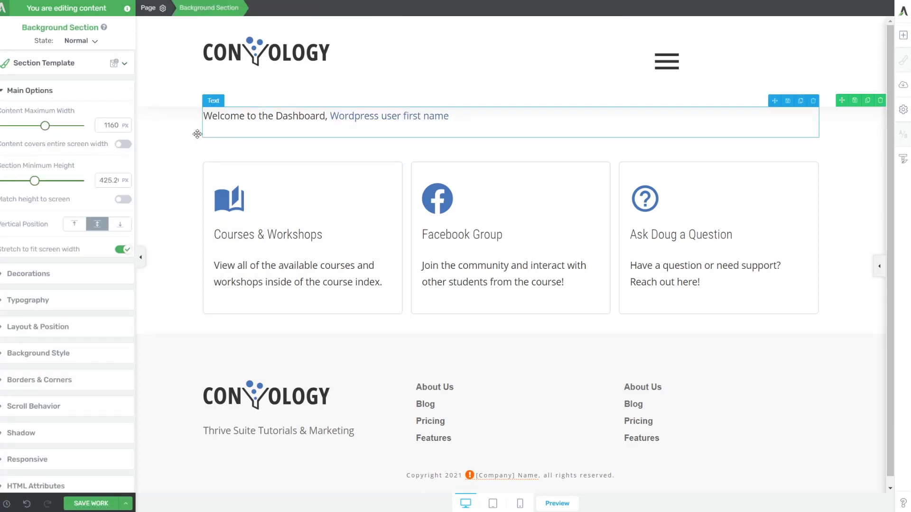
Set the background section's top and bottom padding to 40 px.
click(41, 328)
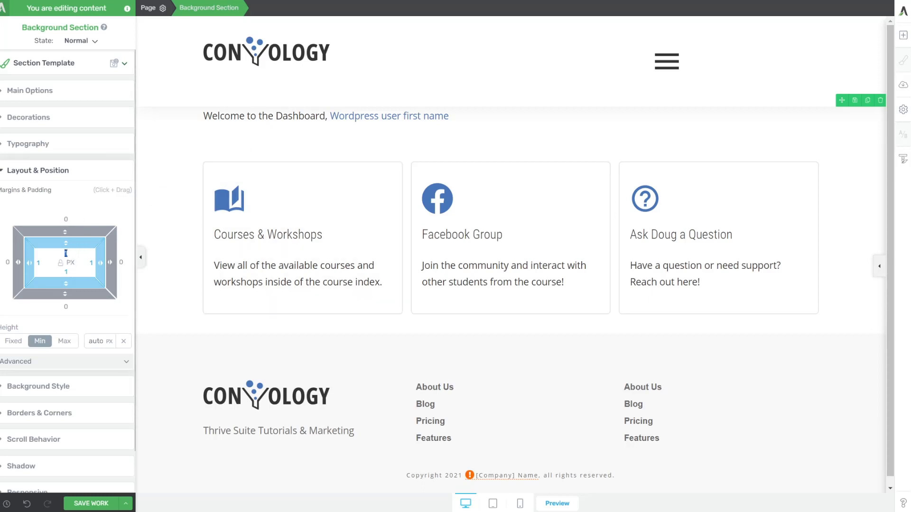
text(40)
click(66, 272)
text(40)
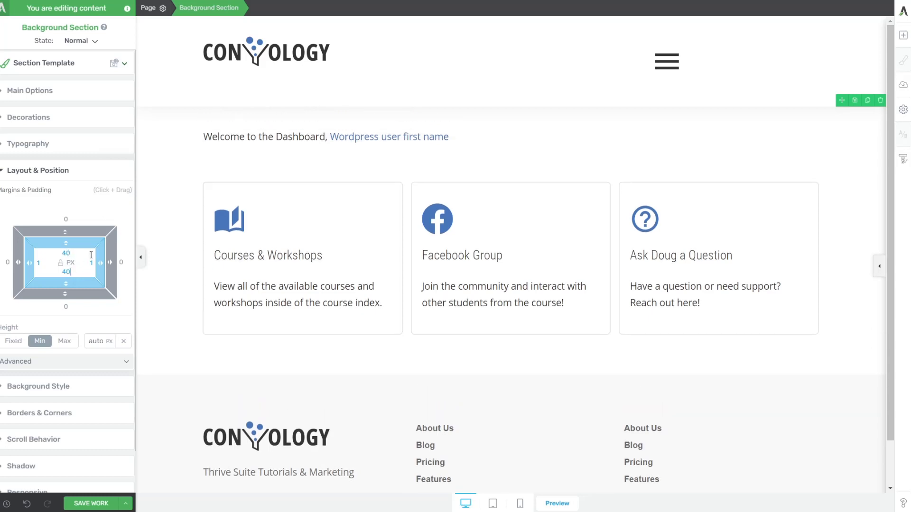
Increase the welcome greeting's font size.
click(266, 137)
click(30, 47)
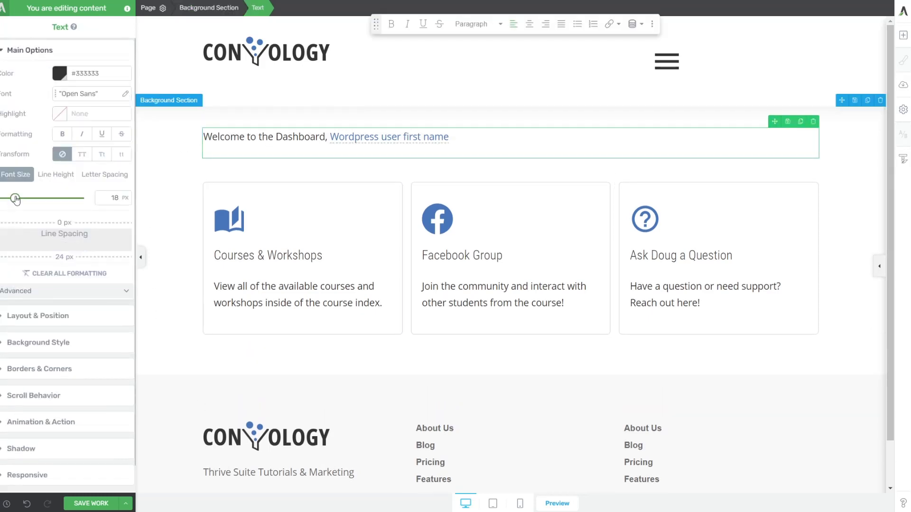
drag(15, 200, 20, 199)
Add an exclamation mark to the end of the welcome greeting.
click(204, 411)
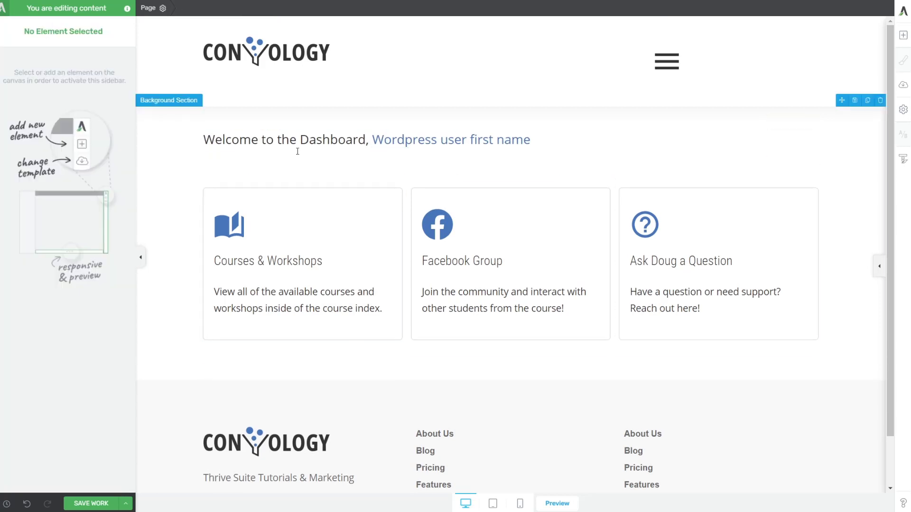
click(557, 138)
text(!)
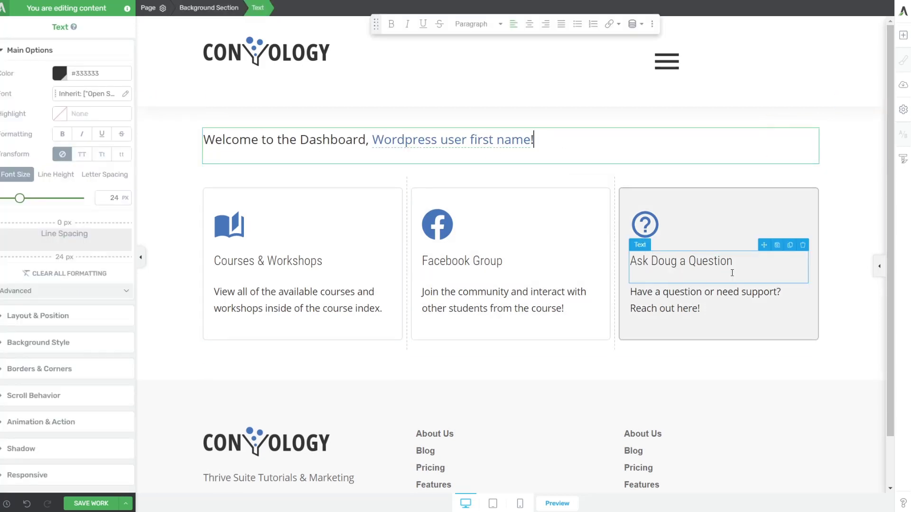
Select the section holding the greeting and cards, then save the Dashboard page.
click(863, 209)
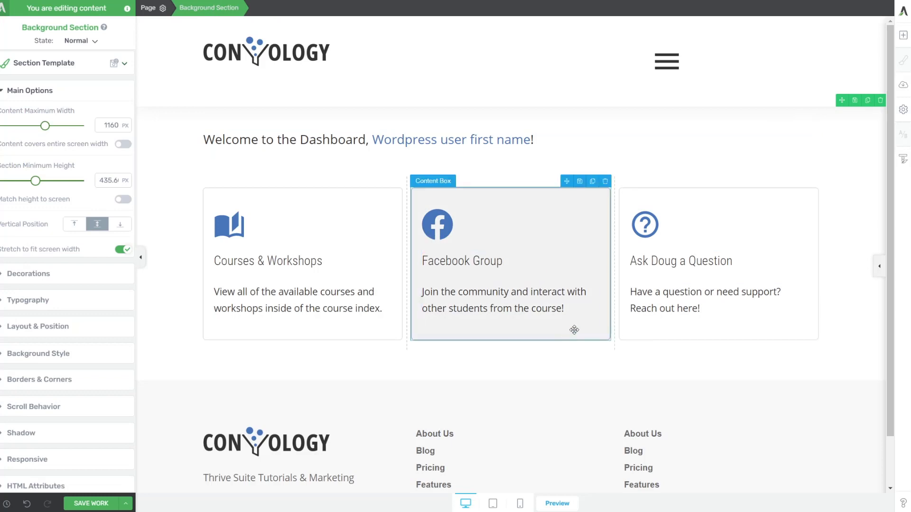
click(904, 35)
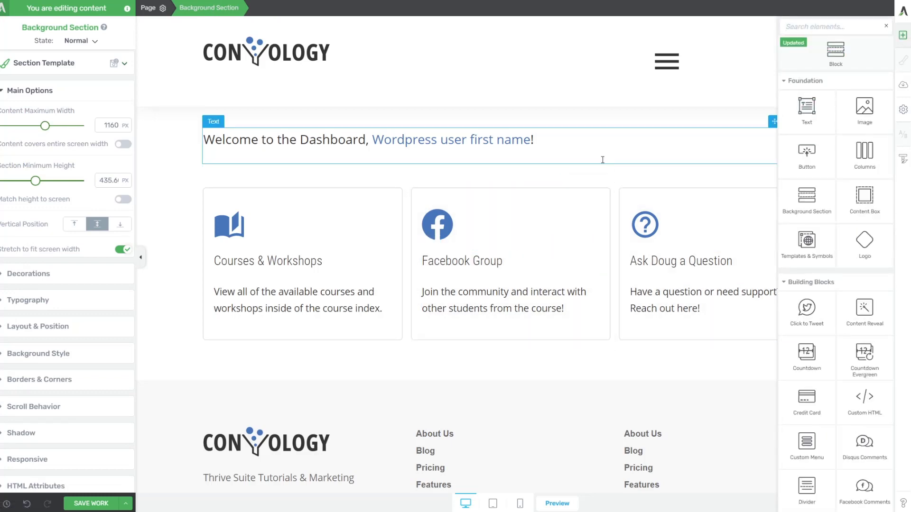
click(905, 37)
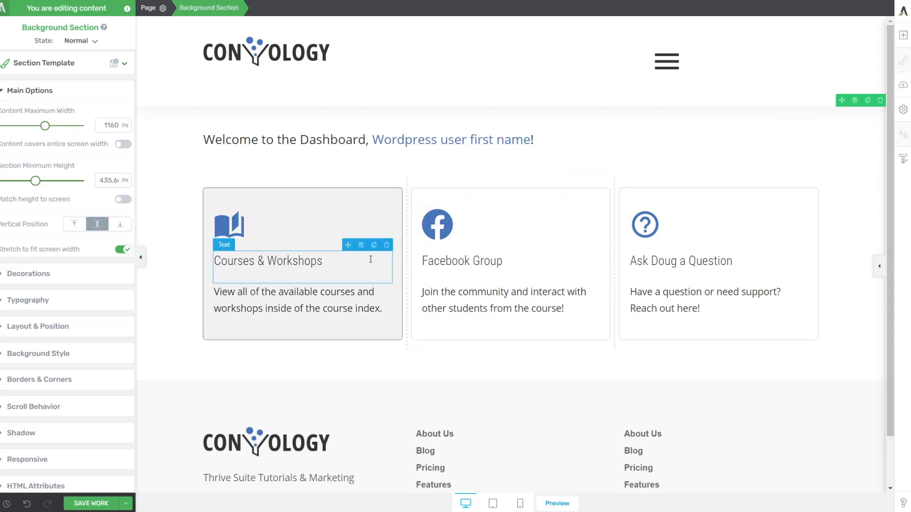
click(110, 502)
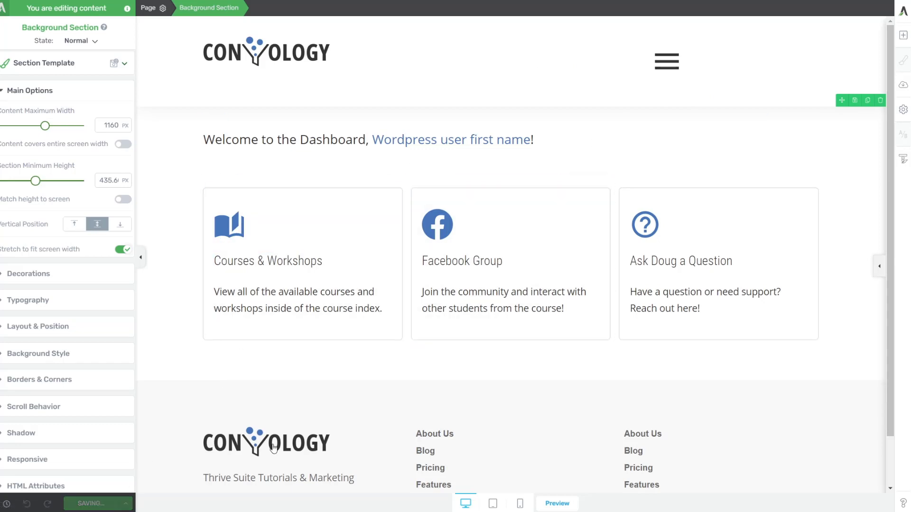
Link the Courses & Workshops card to /courses/.
click(389, 338)
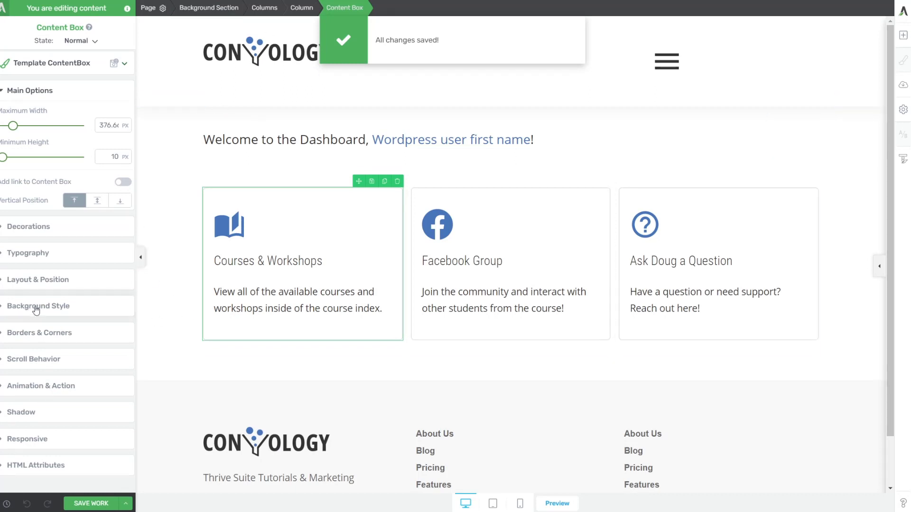
click(38, 386)
click(124, 298)
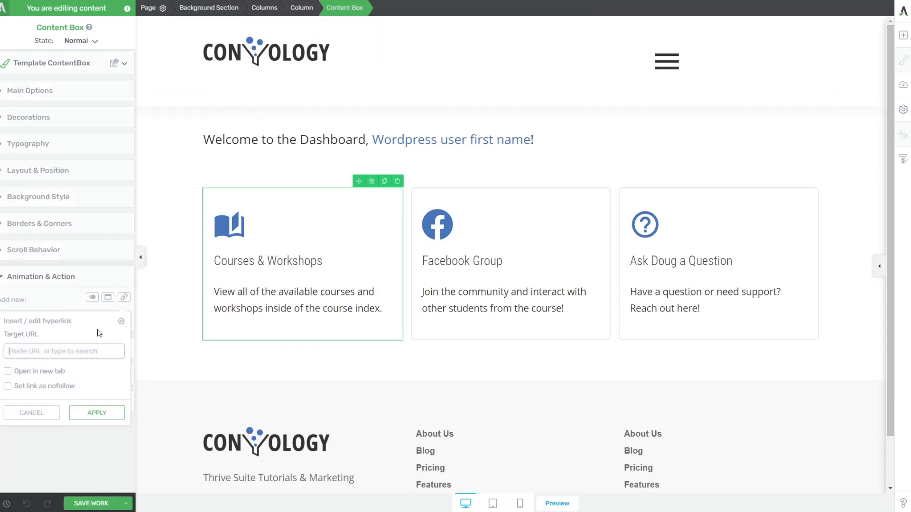
text(/cours)
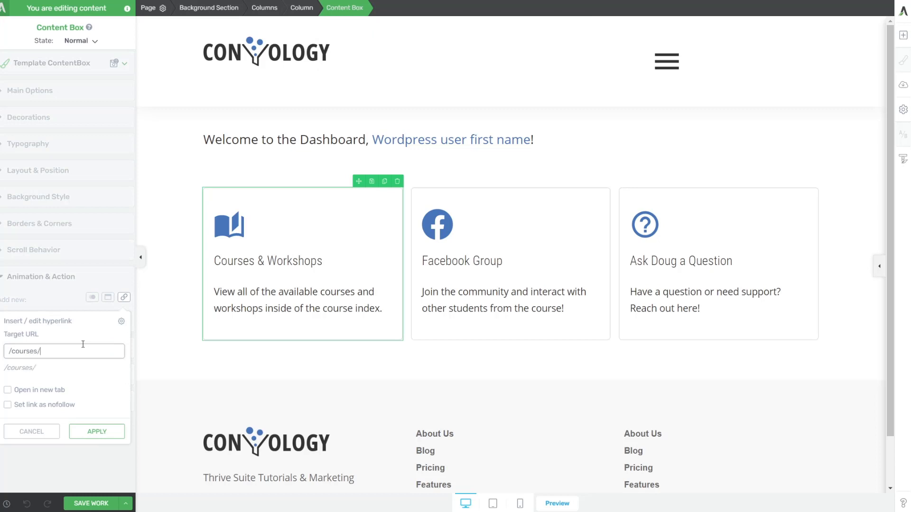
text(es/)
click(97, 431)
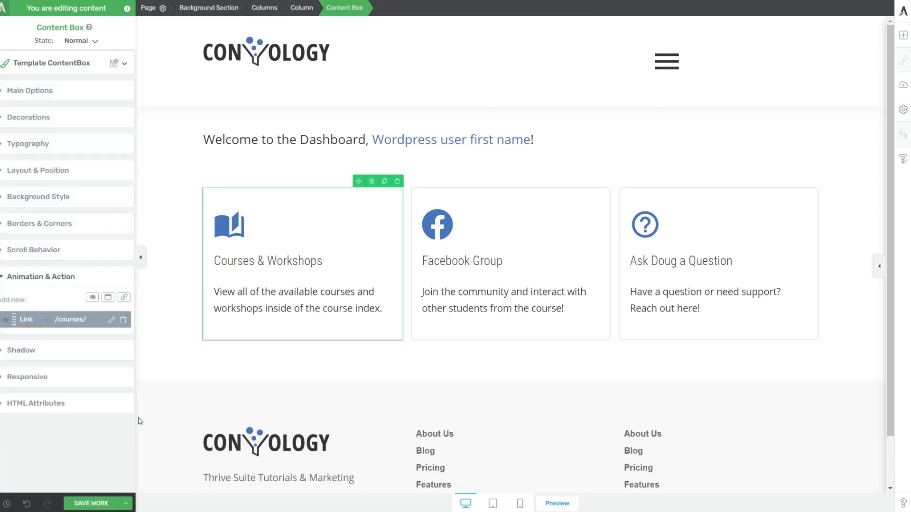
Select the Facebook Group and Ask Doug a Question cards, then the whole dashboard section.
click(515, 332)
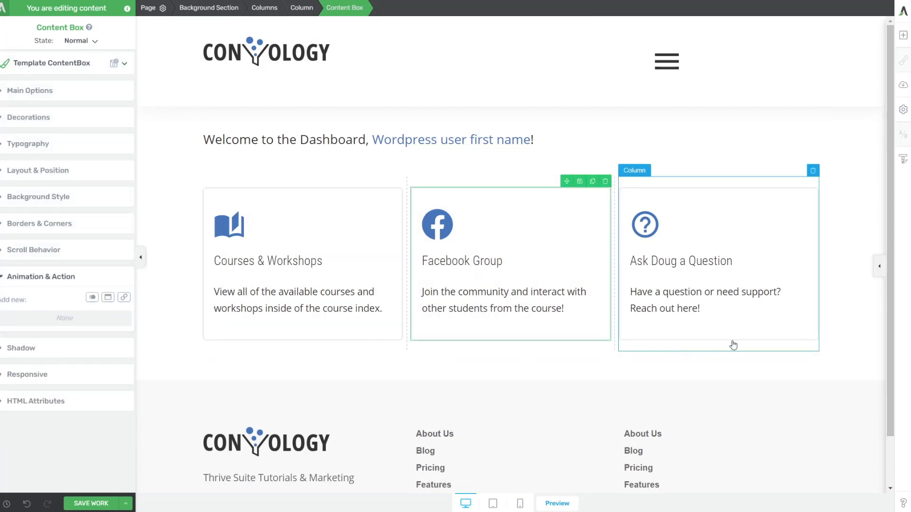
click(720, 333)
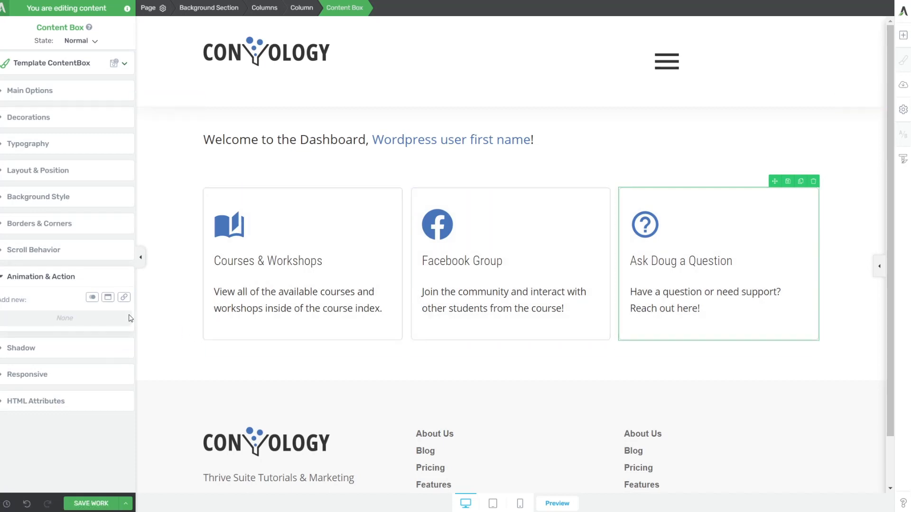
click(245, 376)
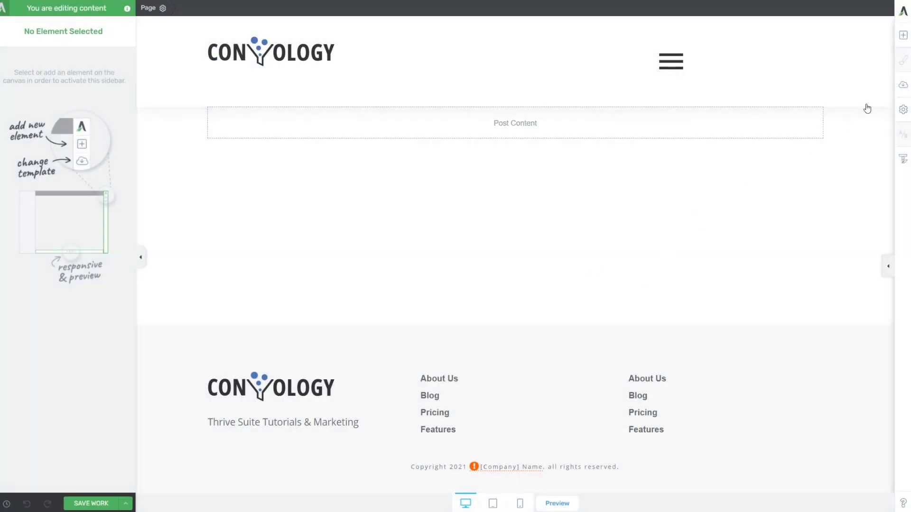
Search elements for 'user' and drop a User Profile 01 form into the post content.
click(903, 38)
text(user)
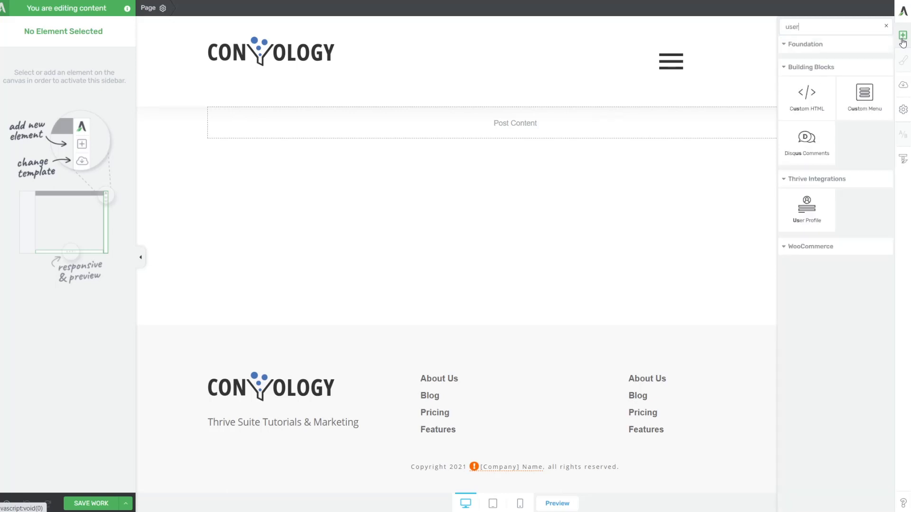
drag(817, 125, 537, 129)
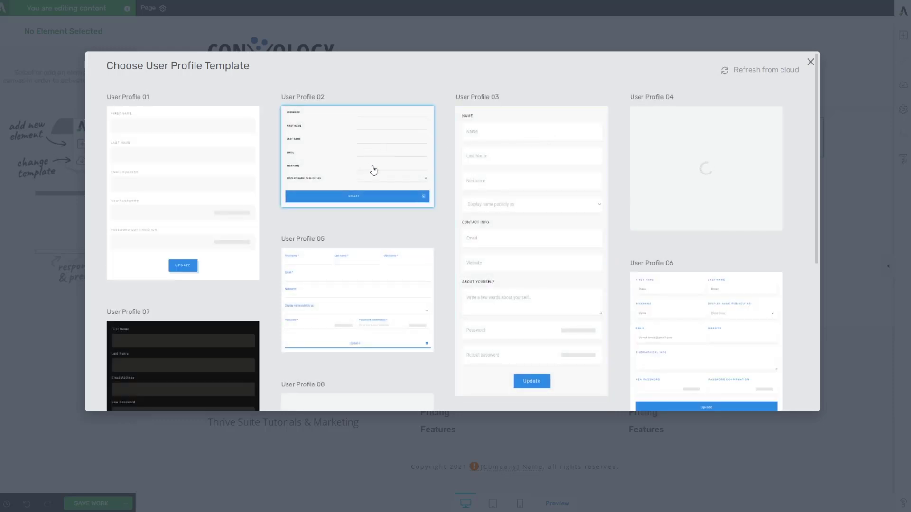
scroll(366, 179, down, 3)
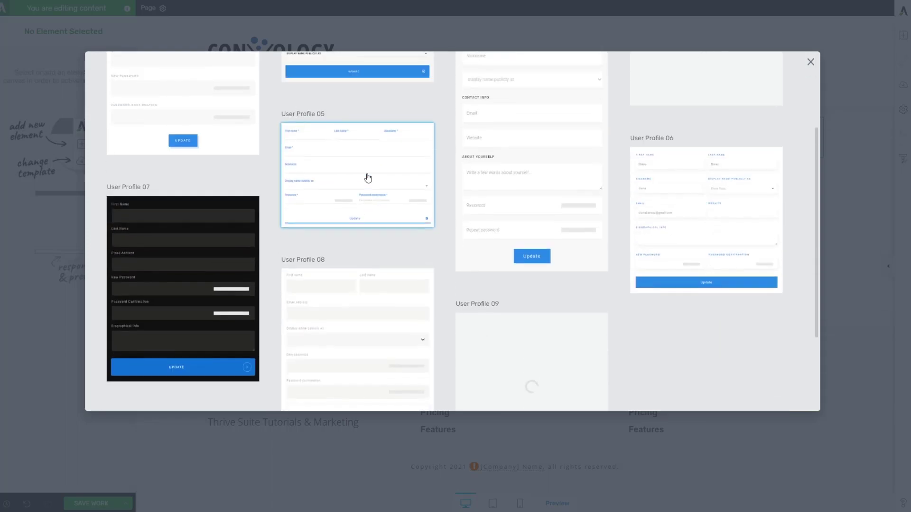
scroll(203, 179, up, 3)
click(203, 178)
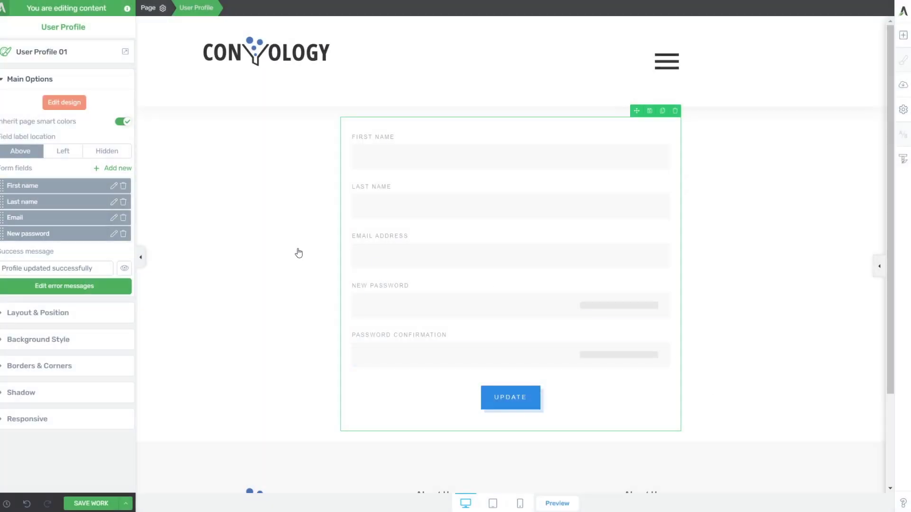
click(298, 253)
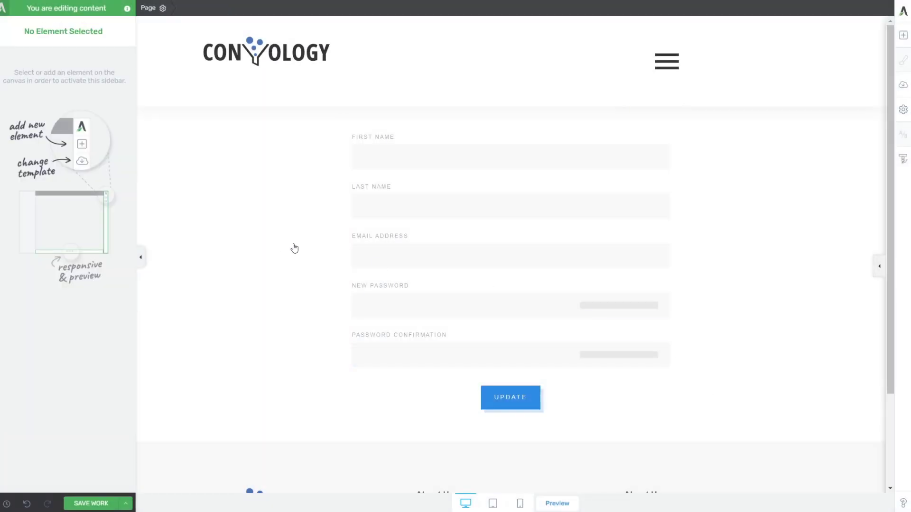
Add a text block above the profile form reading 'Update Your Profile'.
click(472, 126)
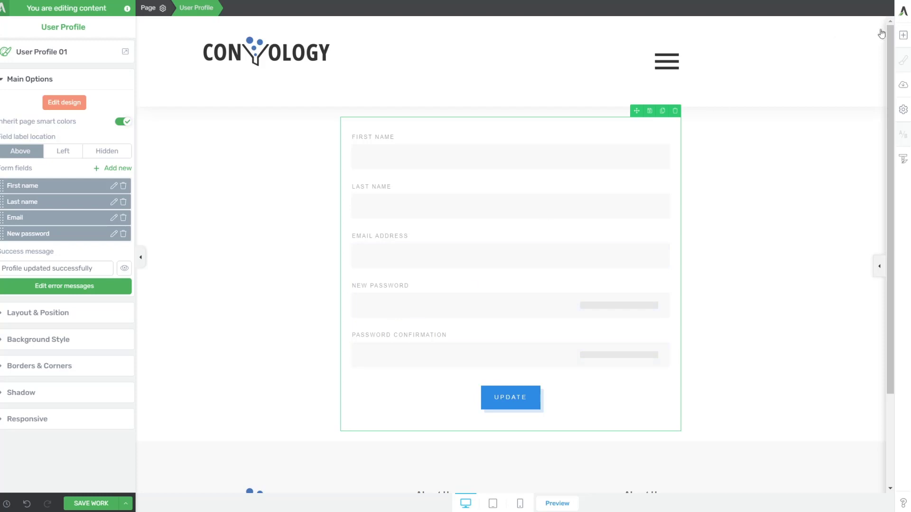
click(904, 35)
drag(807, 114, 510, 126)
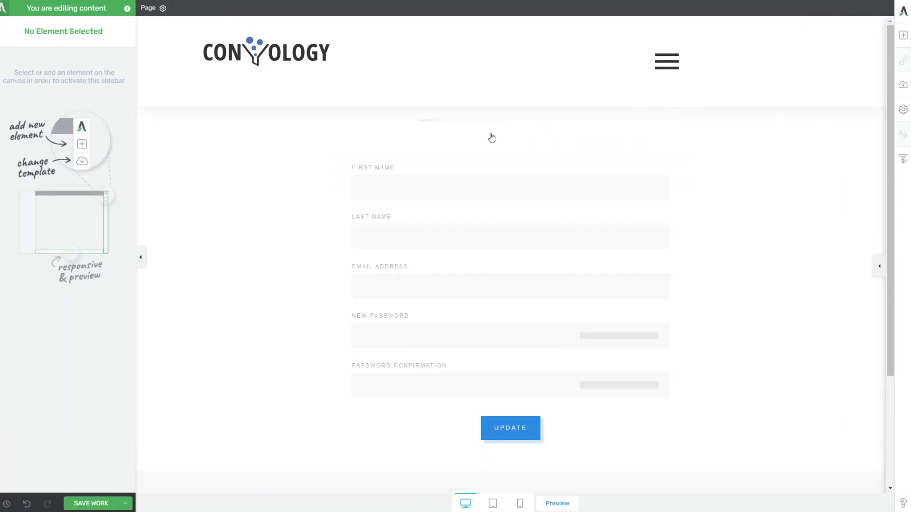
click(273, 126)
key(ctrl+a)
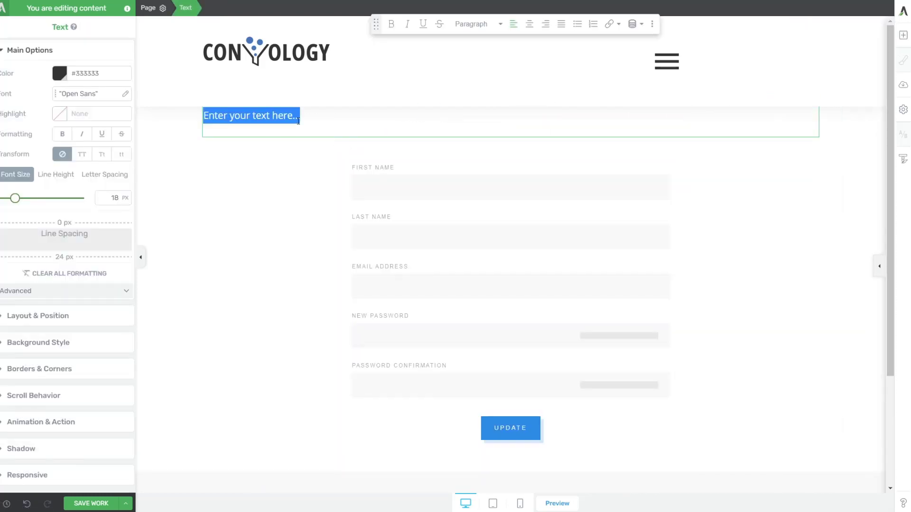
text(Up)
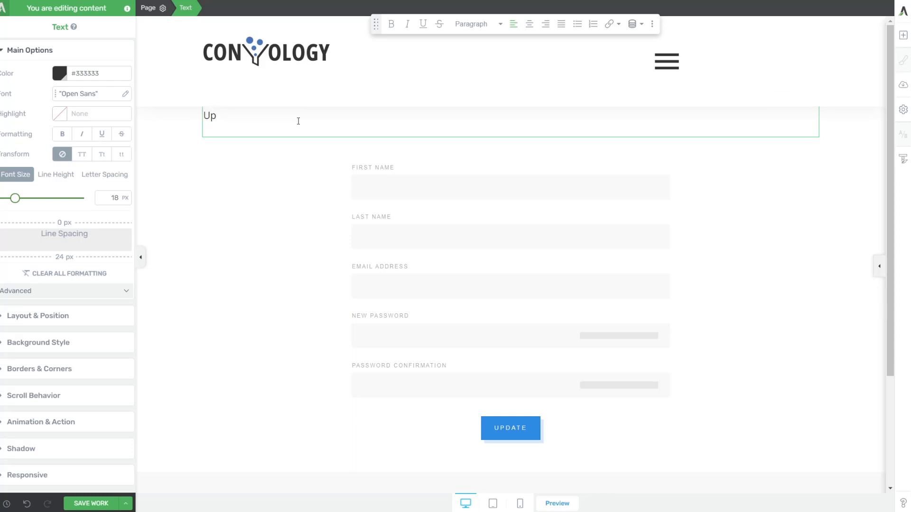
text(date Your Profile)
Centre the title, make it Heading 1, and raise its top margin to 40.
click(529, 23)
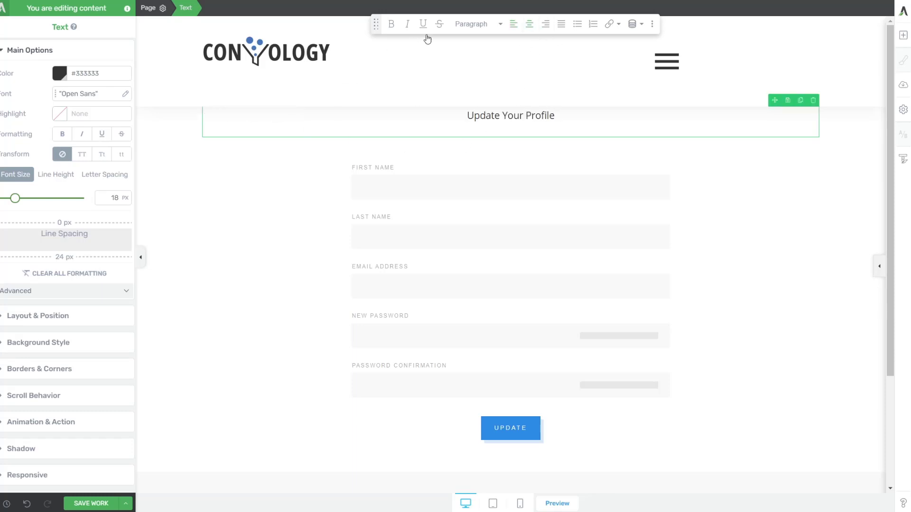
click(471, 24)
click(482, 92)
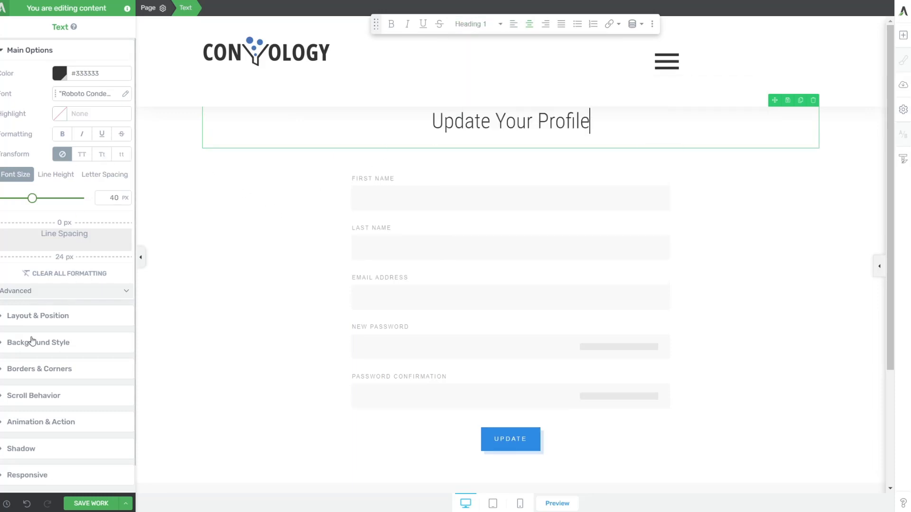
click(38, 317)
drag(70, 137, 82, 94)
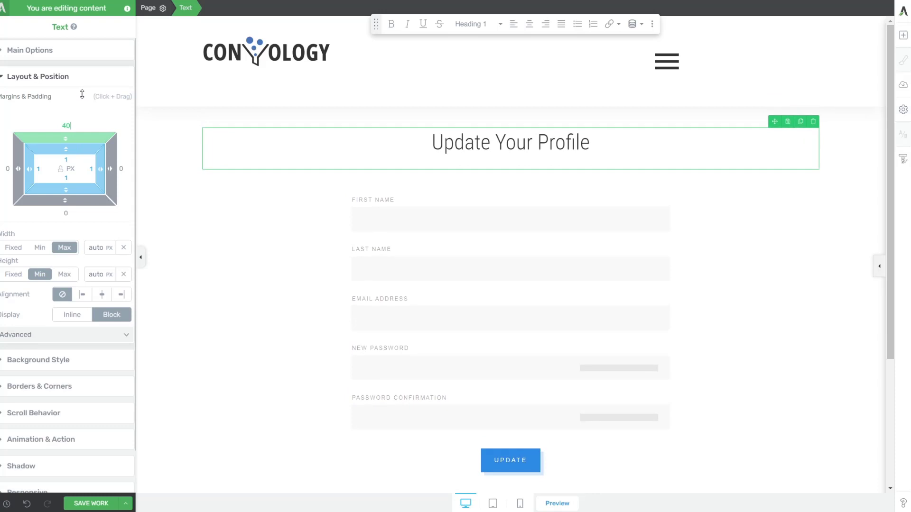
click(166, 185)
scroll(502, 169, down, 1)
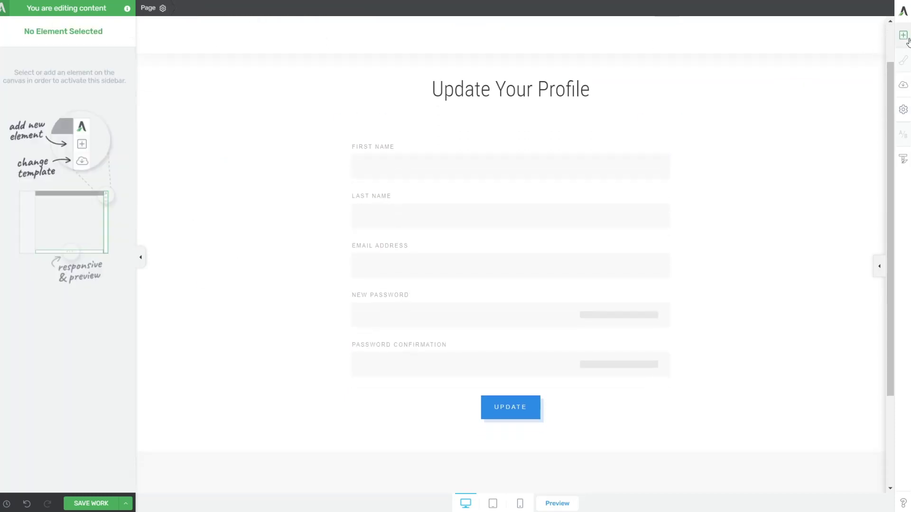
Add a text block under the heading reading 'Update the information on your account.'.
click(903, 35)
drag(830, 116, 507, 95)
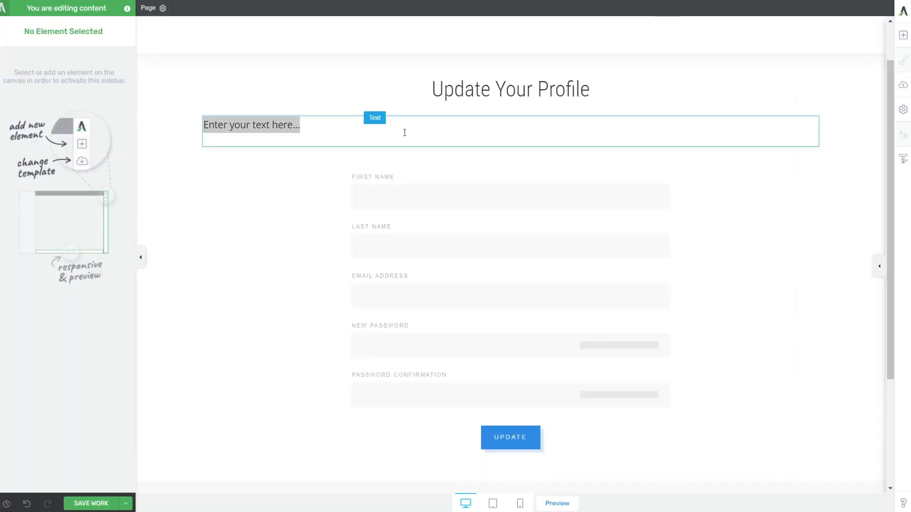
text(Use the )
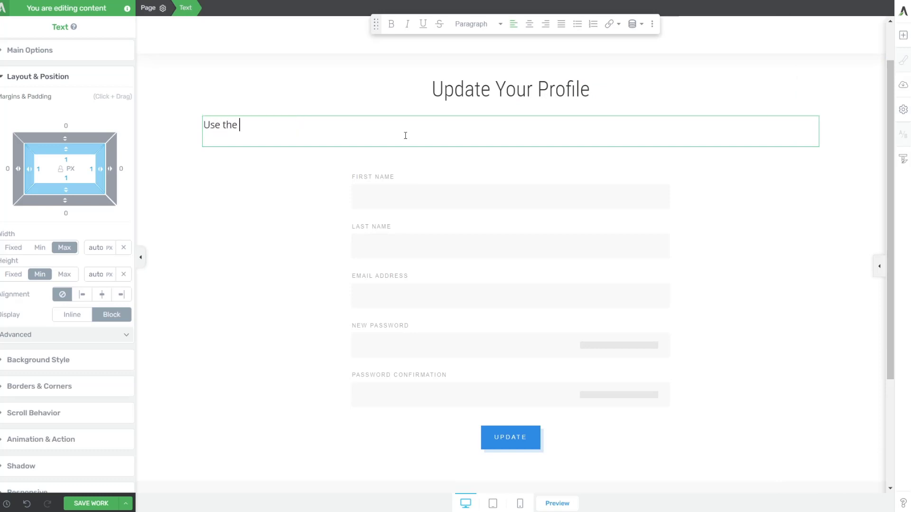
text(f)
key(ctrl+a)
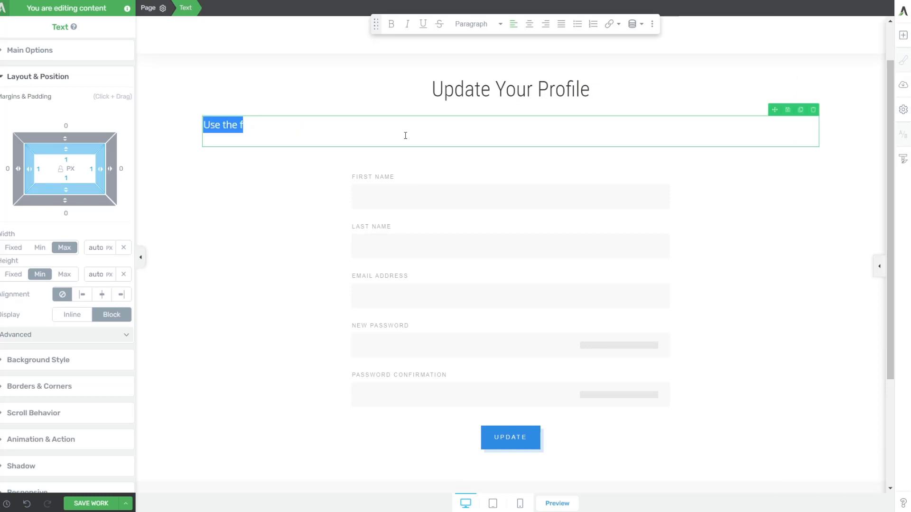
text(Update your inform)
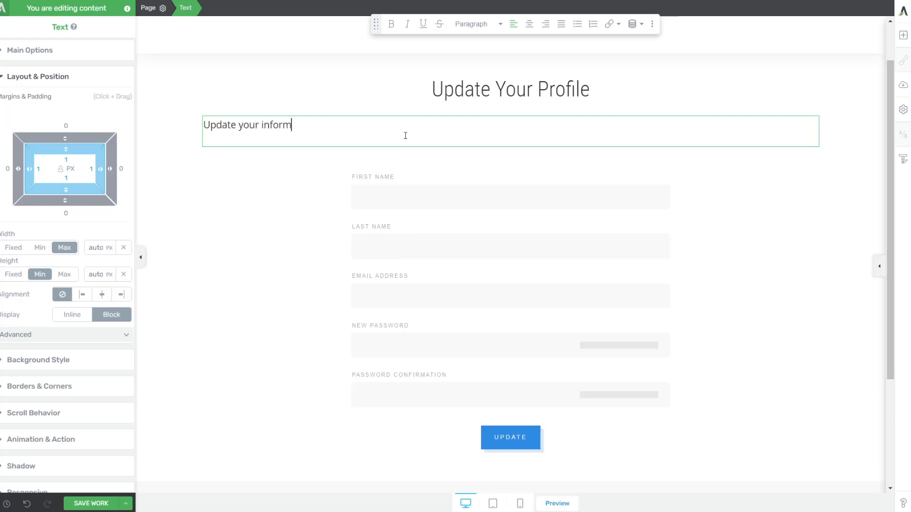
key(BackSpace)
key(BackSpace)
key(BackSpace)
key(BackSpace)
key(BackSpace)
key(BackSpace)
key(BackSpace)
key(BackSpace)
key(BackSpace)
key(BackSpace)
key(BackSpace)
text(the information on your account.)
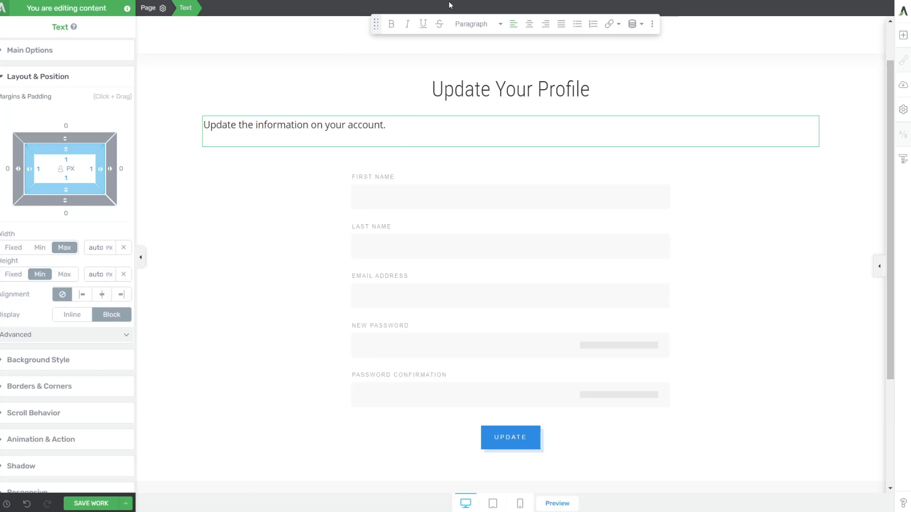
Centre the subtitle and save the page with Ctrl+S.
click(529, 24)
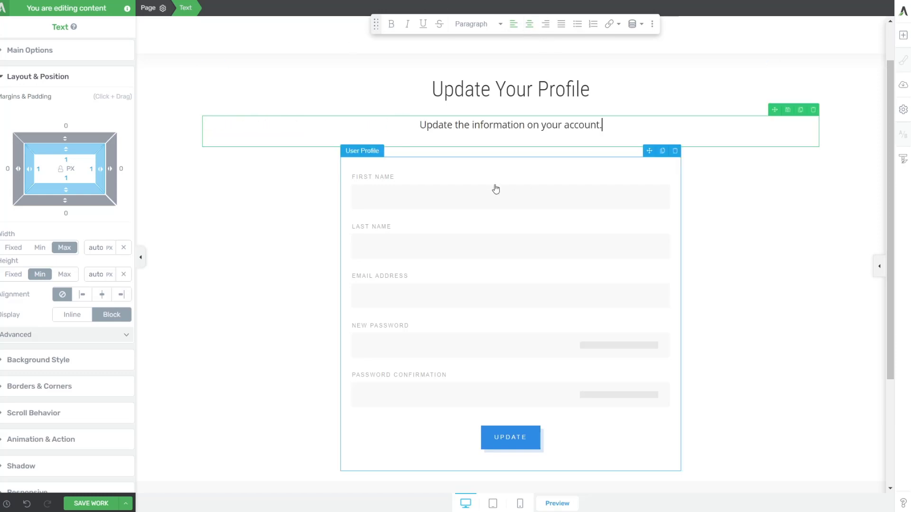
click(276, 246)
scroll(278, 272, down, 3)
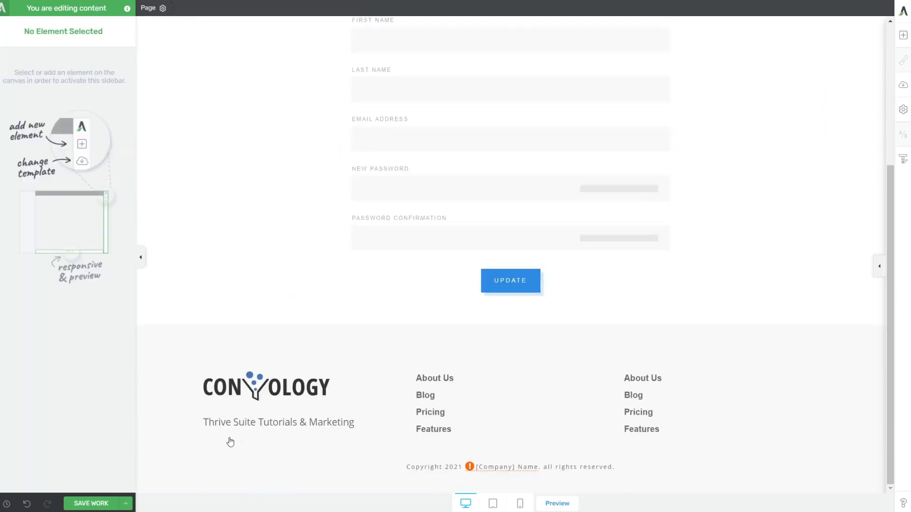
key(ctrl+s)
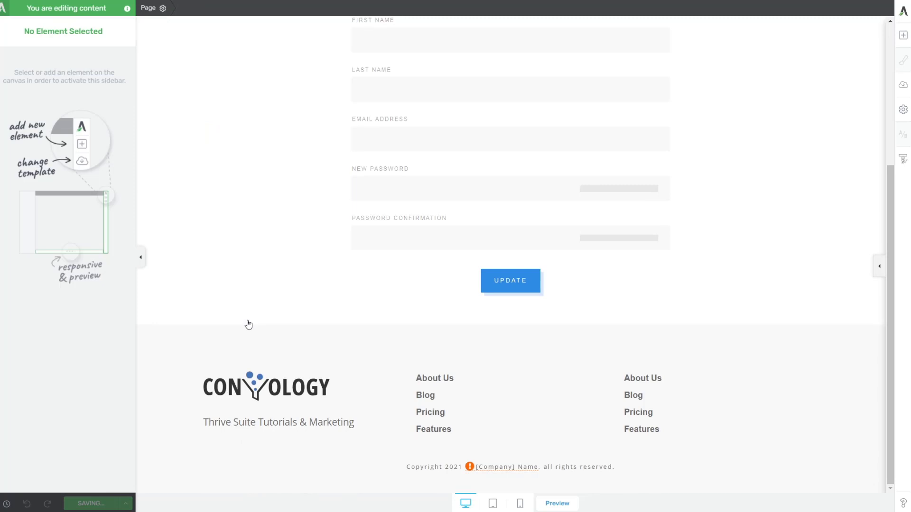
scroll(247, 325, up, 4)
scroll(246, 325, down, 1)
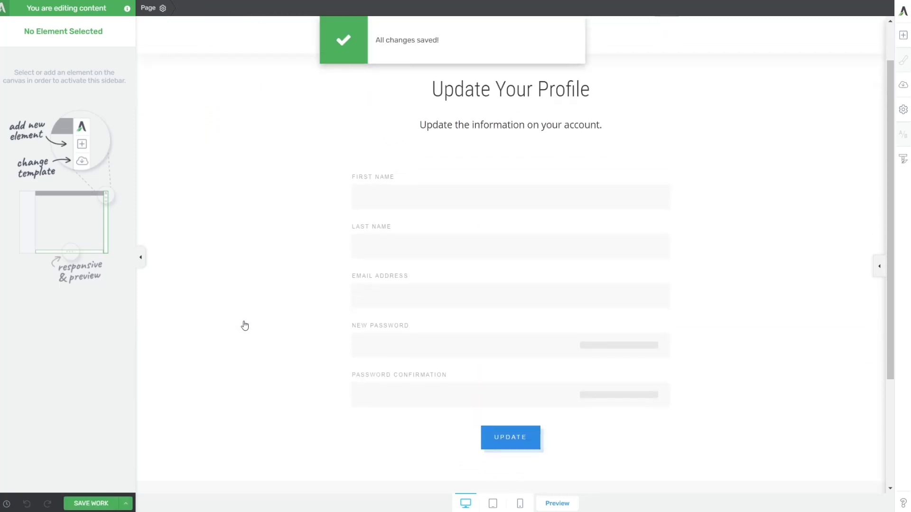
scroll(245, 326, up, 1)
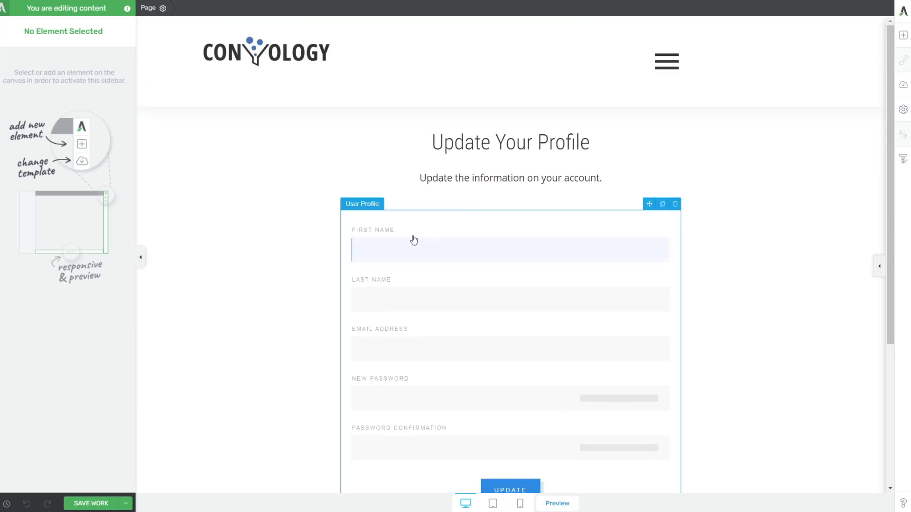
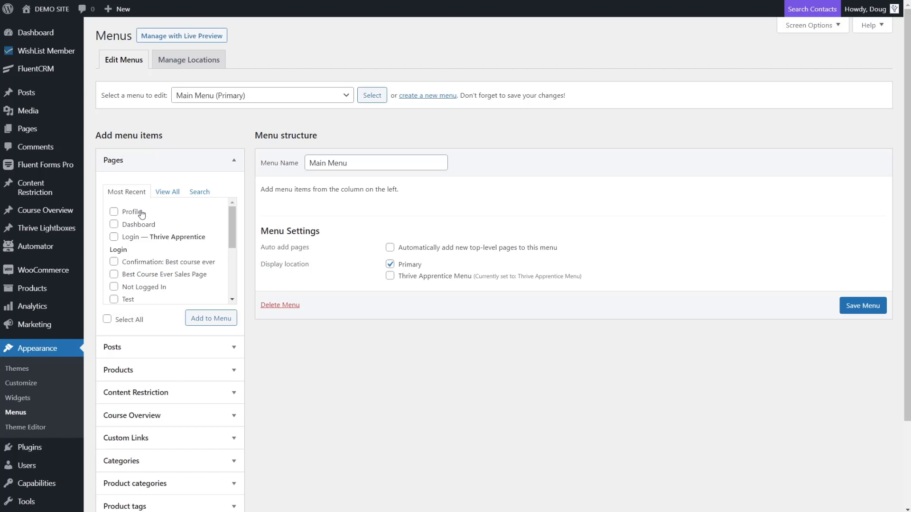
Add the Profile, Dashboard and Login pages to the Main Menu.
click(114, 212)
click(114, 224)
click(113, 237)
click(204, 317)
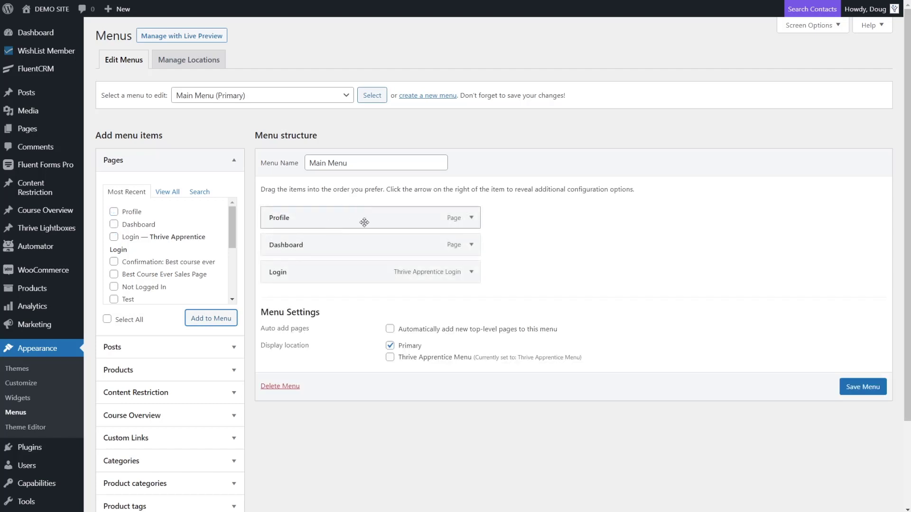
Set Profile and Dashboard to show only when logged in, with Dashboard moved above Profile.
click(471, 218)
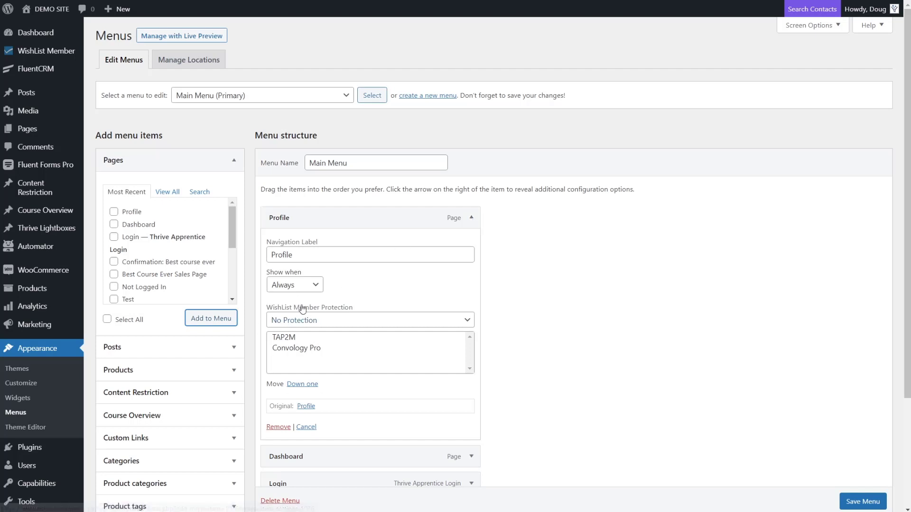
click(294, 285)
click(291, 321)
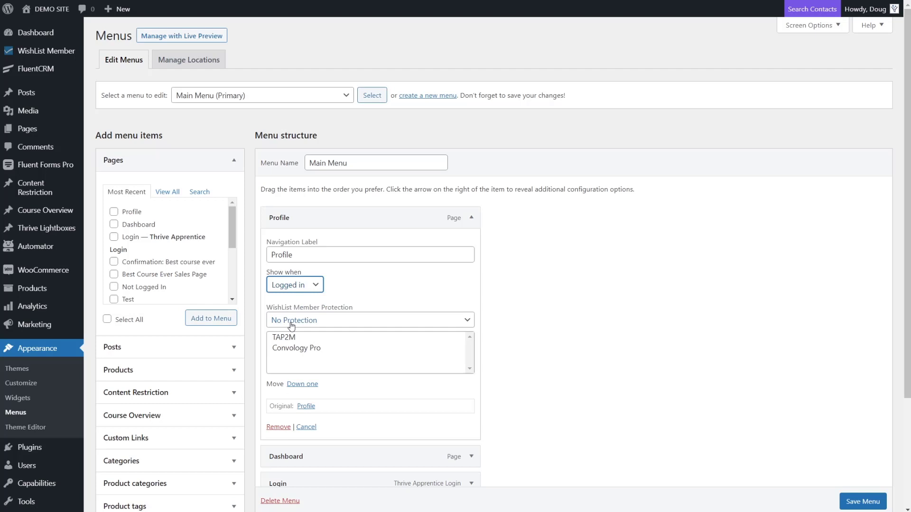
click(471, 218)
drag(417, 252, 412, 225)
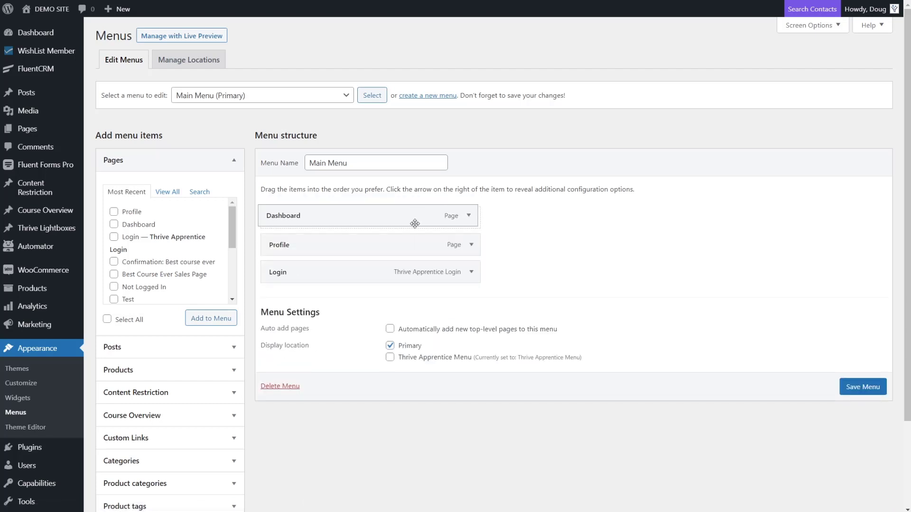
click(471, 217)
click(294, 284)
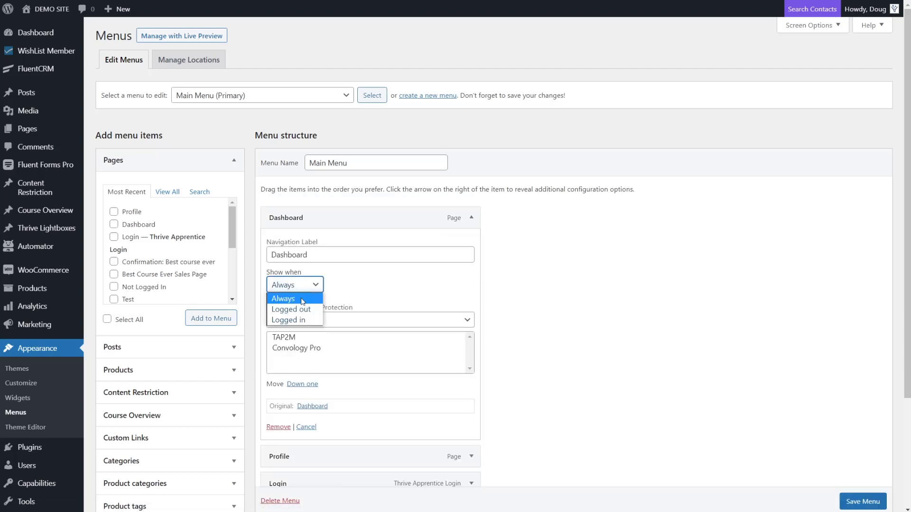
click(291, 320)
click(472, 218)
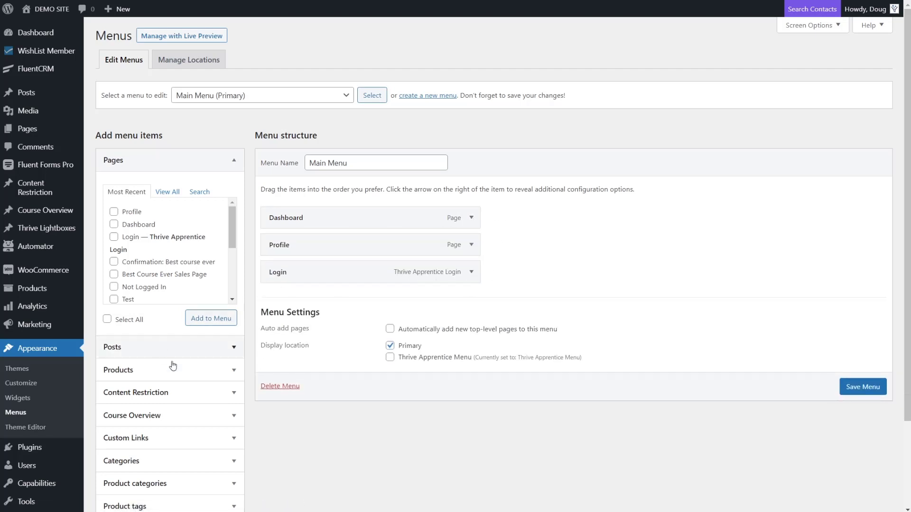
Set the Login menu item to show only when logged out.
click(471, 271)
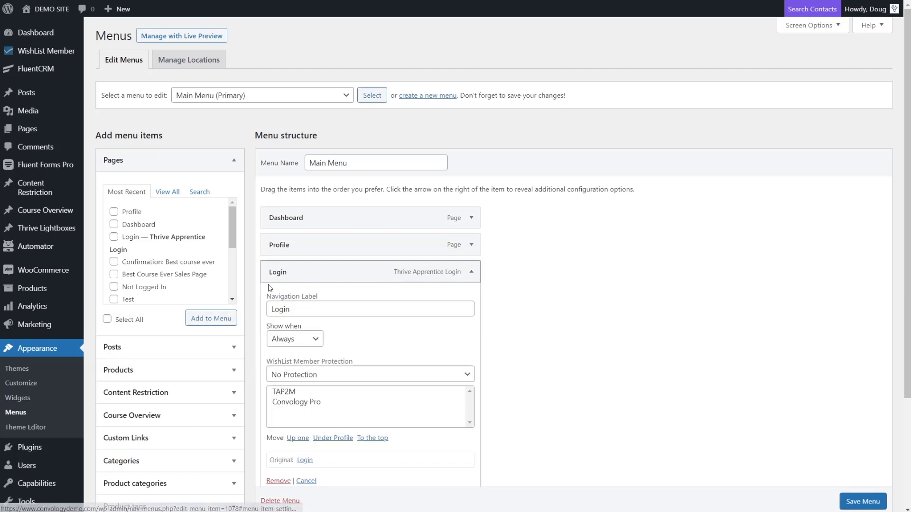
click(306, 339)
click(306, 363)
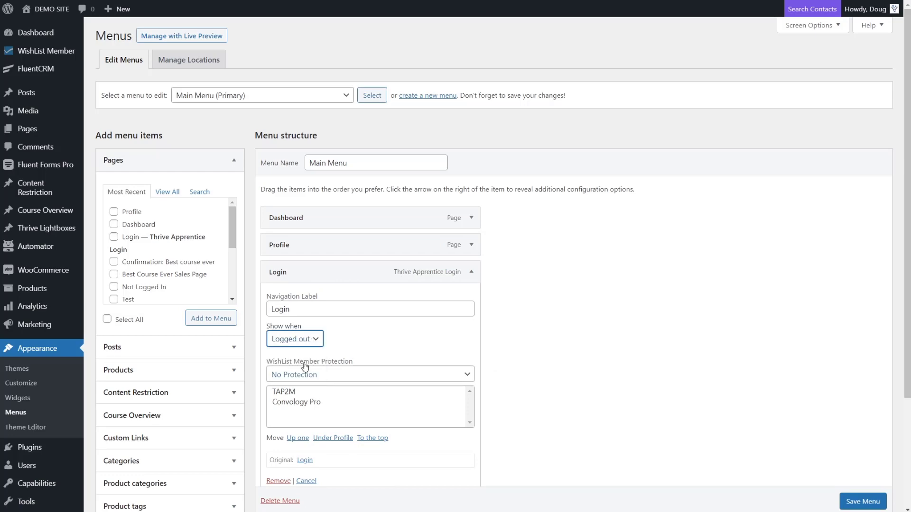
click(471, 272)
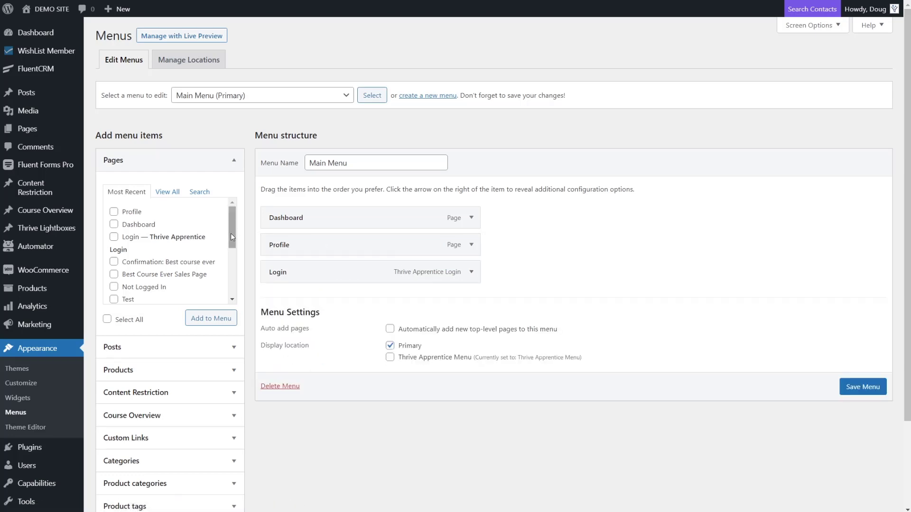
scroll(212, 380, down, 2)
scroll(213, 385, down, 1)
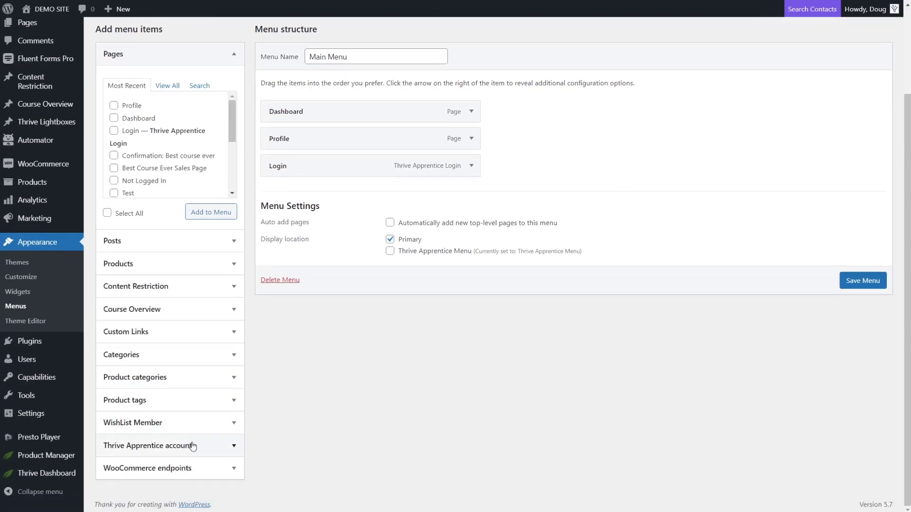
Add the Thrive Apprentice Log In | Log Out item and remove the old Login item.
click(238, 451)
click(107, 350)
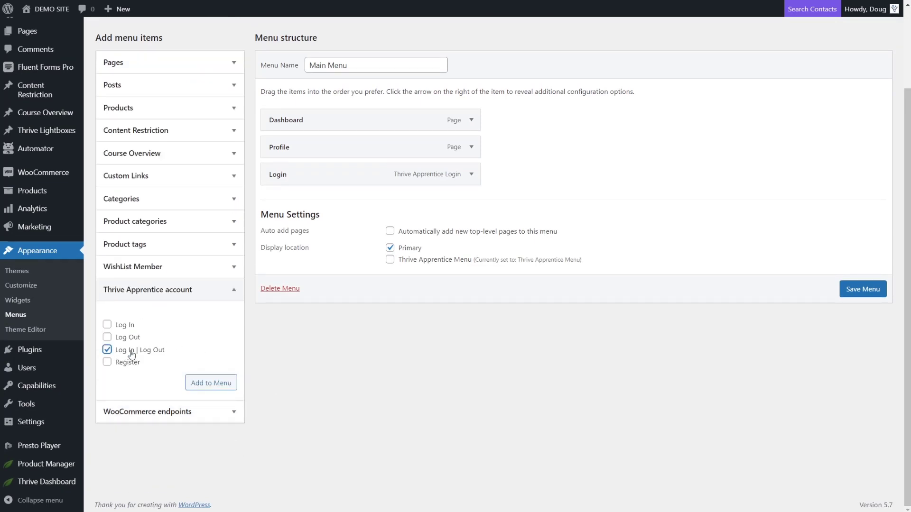
click(205, 382)
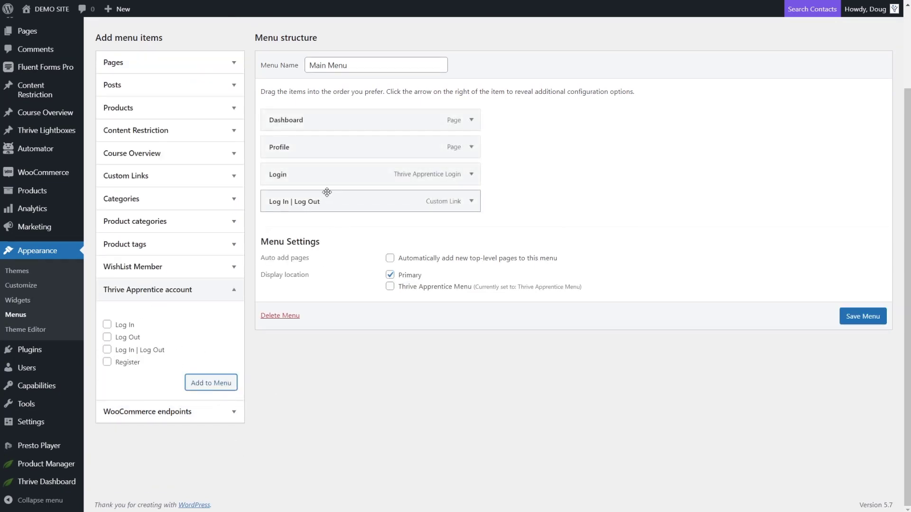
click(471, 174)
click(279, 383)
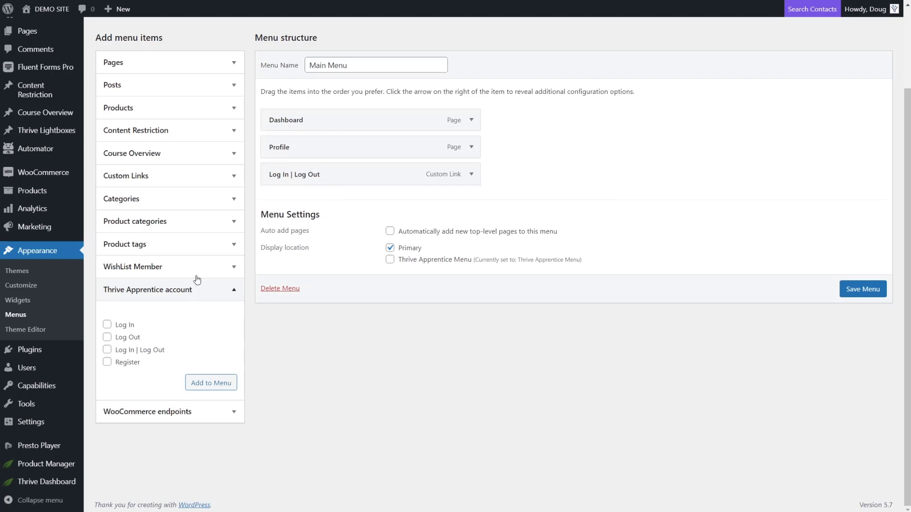
Add a custom link '#' labelled 'My Account' and nest Log In | Log Out and Profile under it.
click(189, 176)
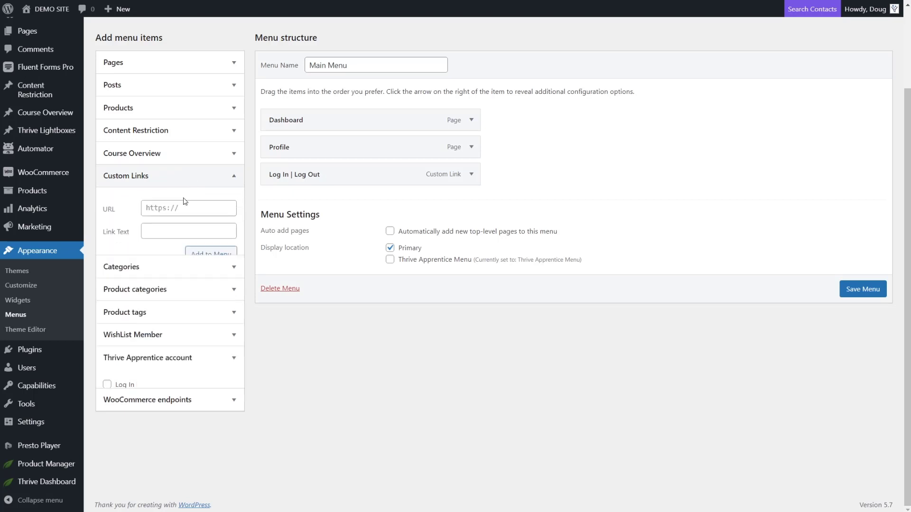
click(130, 210)
text(#)
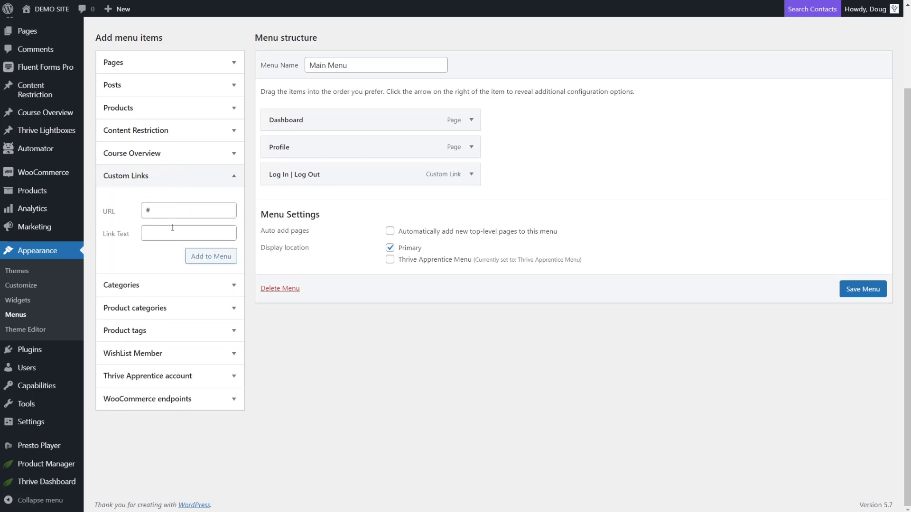
click(152, 234)
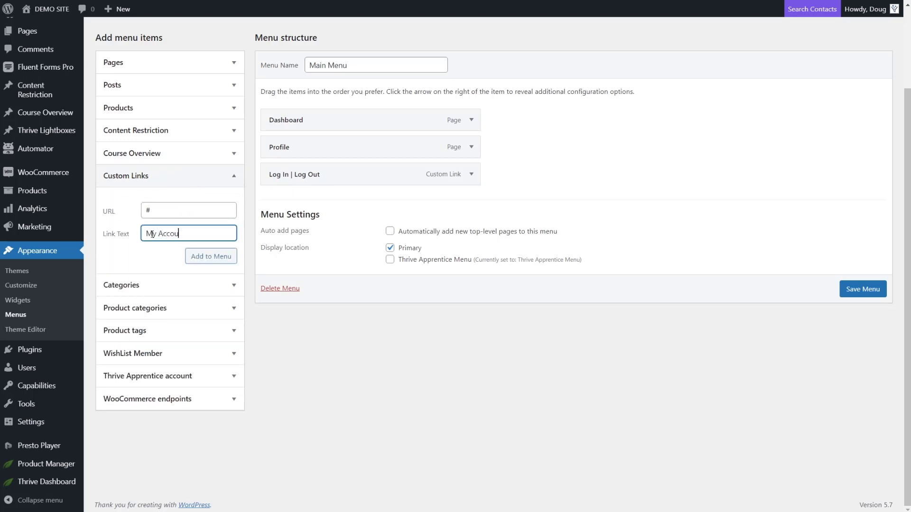
text(My Account)
click(225, 256)
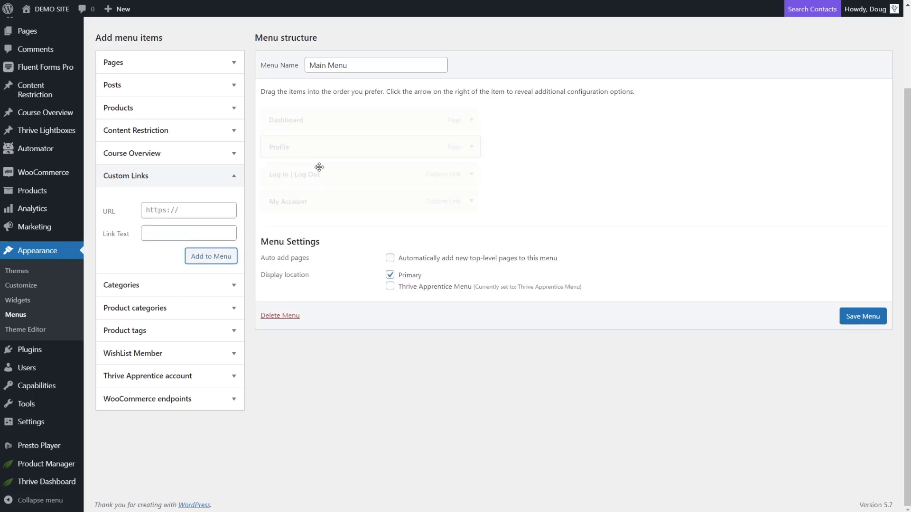
drag(315, 173, 336, 203)
drag(301, 148, 320, 179)
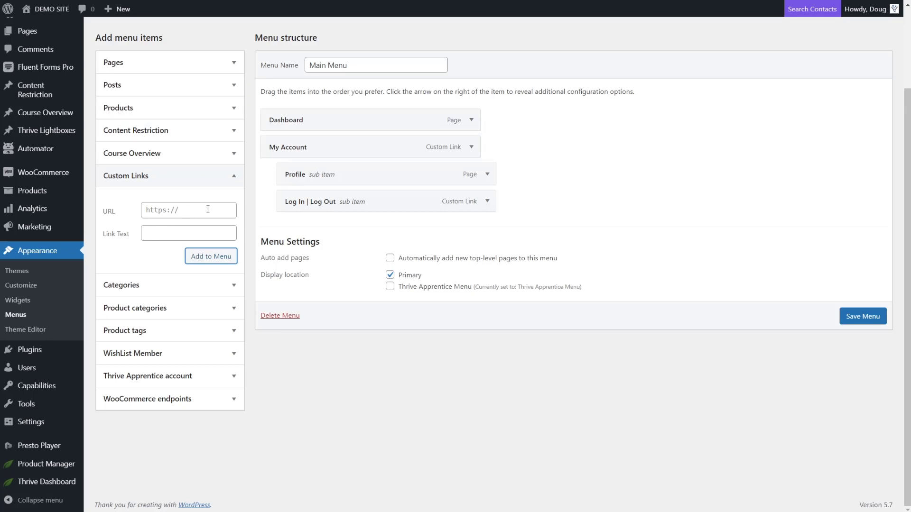
Add a custom link /courses/ labelled 'Courses' and move it to the top of the menu.
click(193, 207)
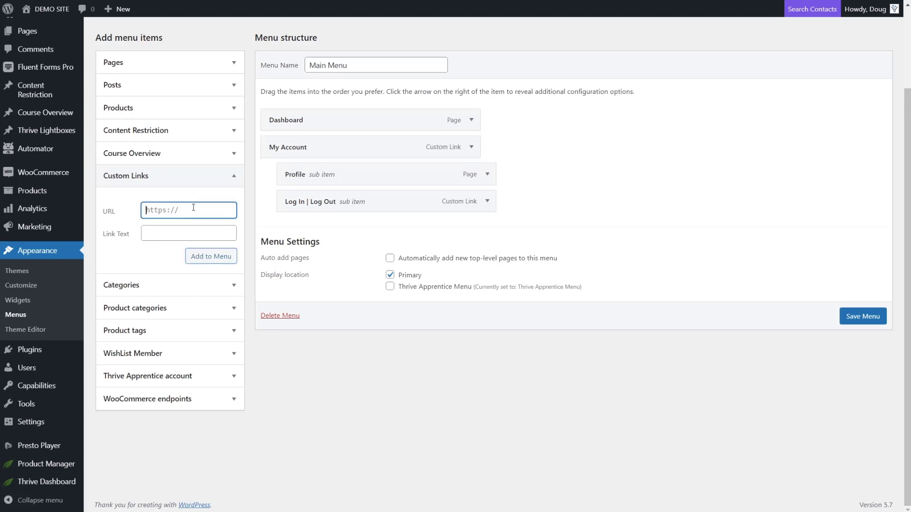
click(224, 377)
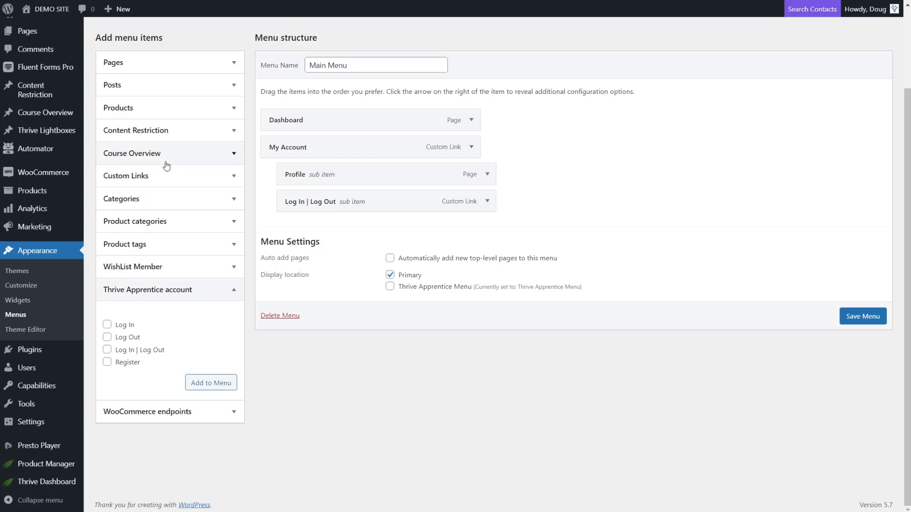
click(187, 178)
click(194, 213)
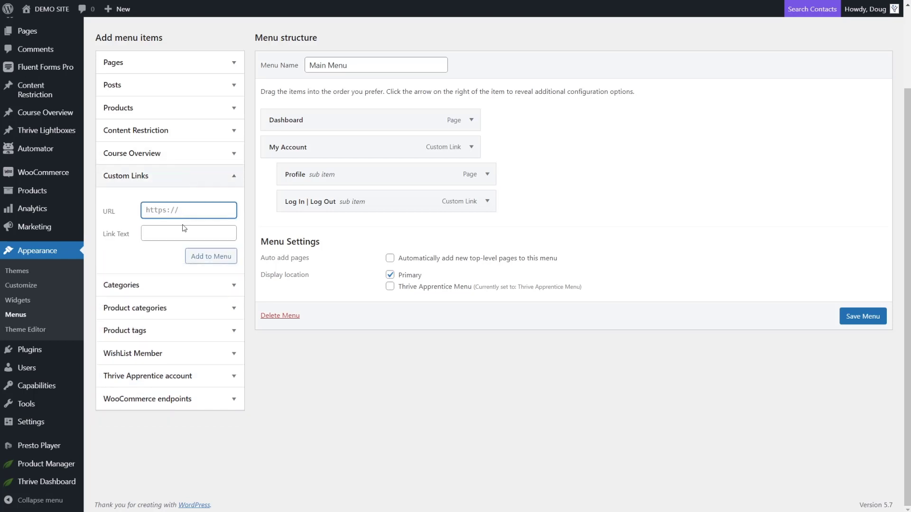
text(/courses/)
click(184, 228)
text(Courses)
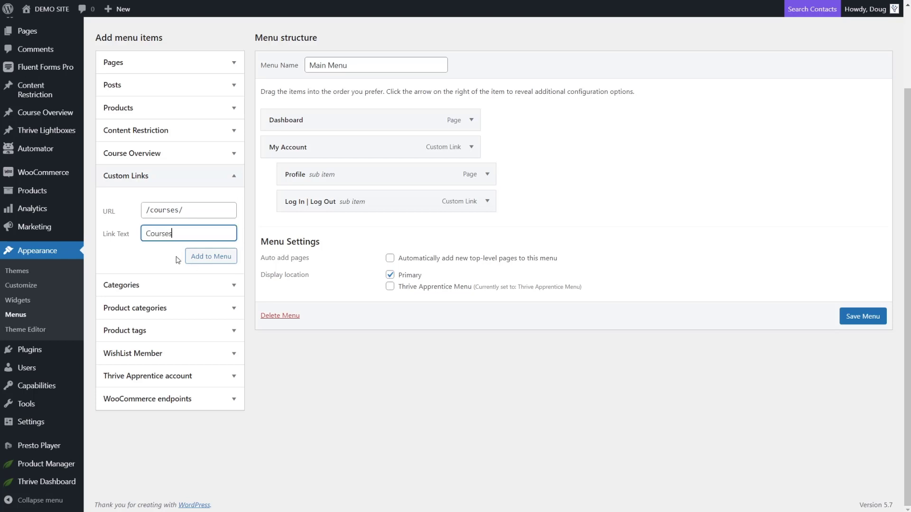
click(197, 256)
drag(337, 225, 297, 126)
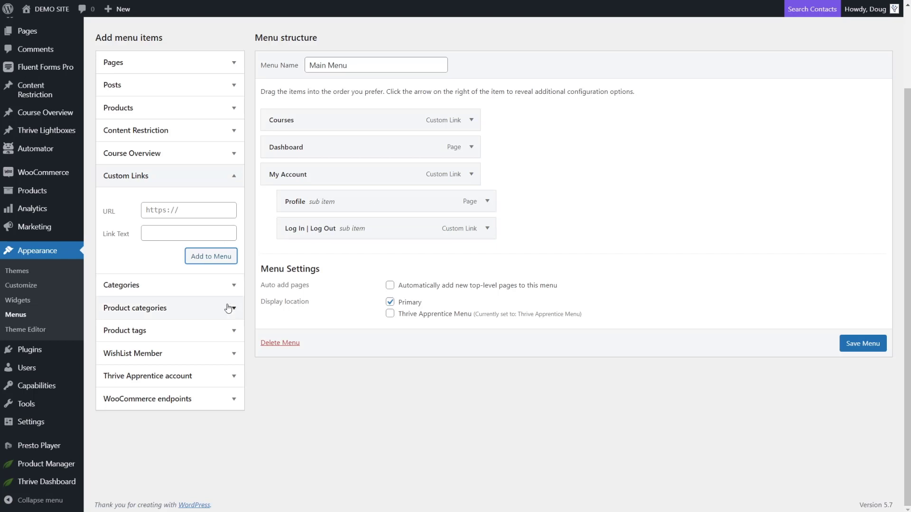
Add a custom link '/' labelled 'Home' at the very top, then save the Main Menu.
click(176, 213)
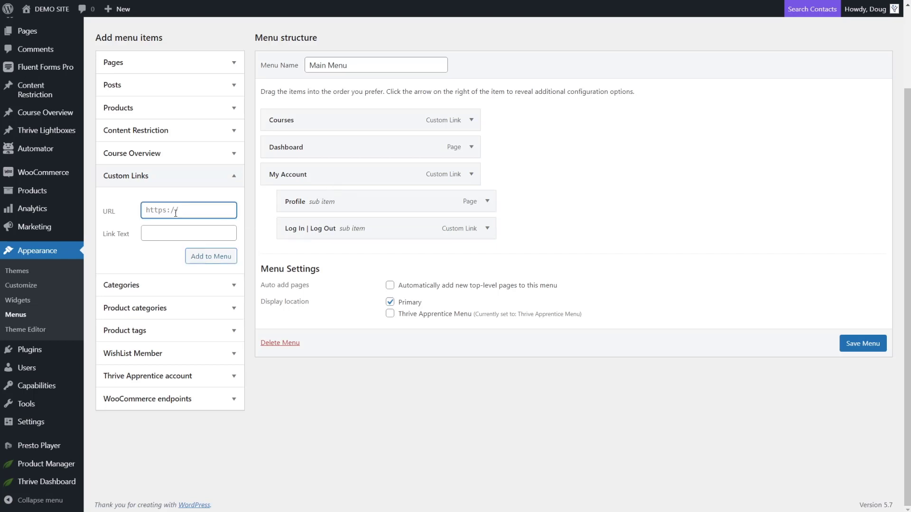
text(/)
key(Tab)
text(Home)
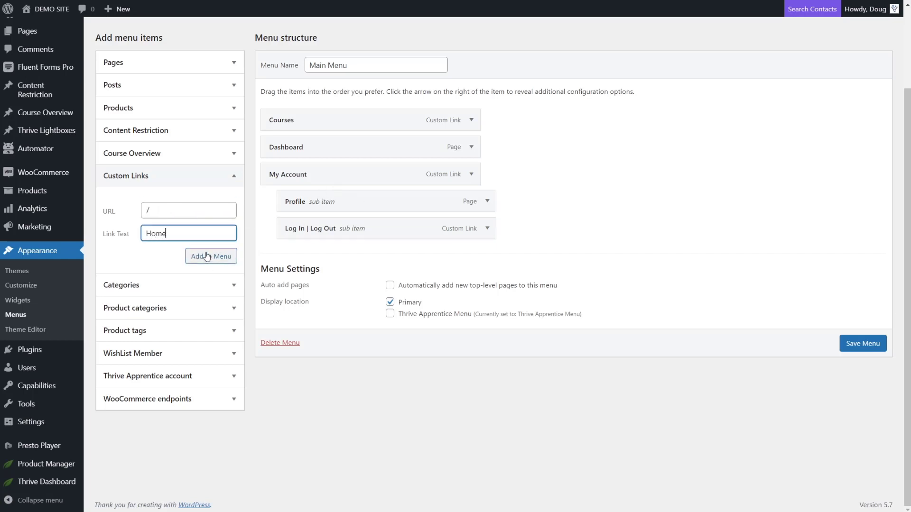
click(211, 256)
drag(300, 251, 305, 120)
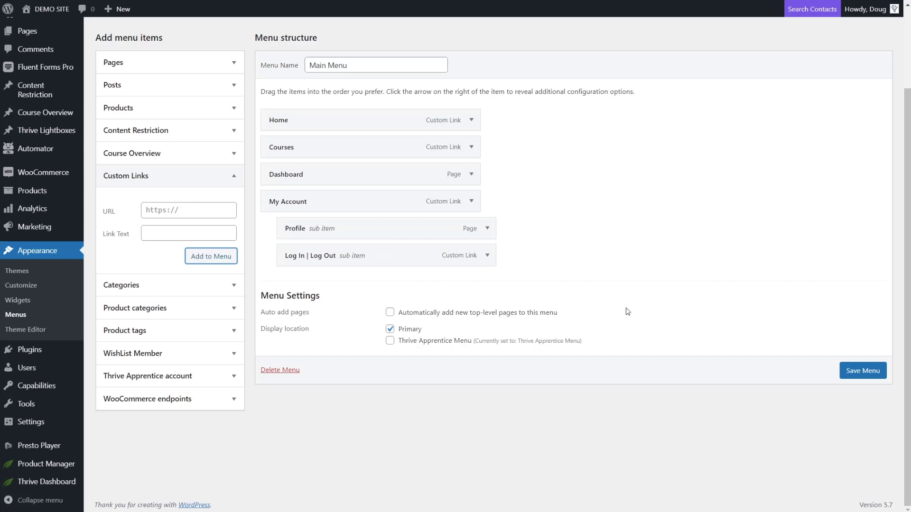
click(850, 372)
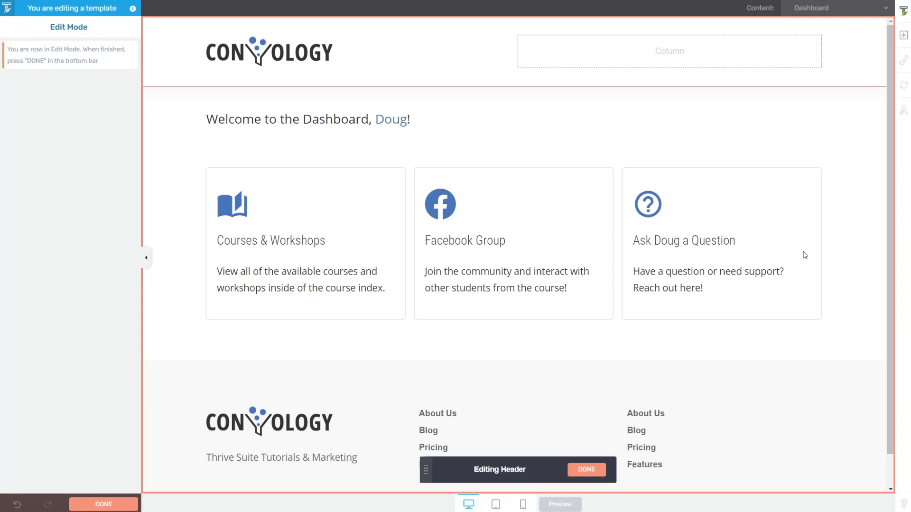
Place a Custom Menu element in the header using the WordPress Main Menu and Blank design, then save.
click(903, 35)
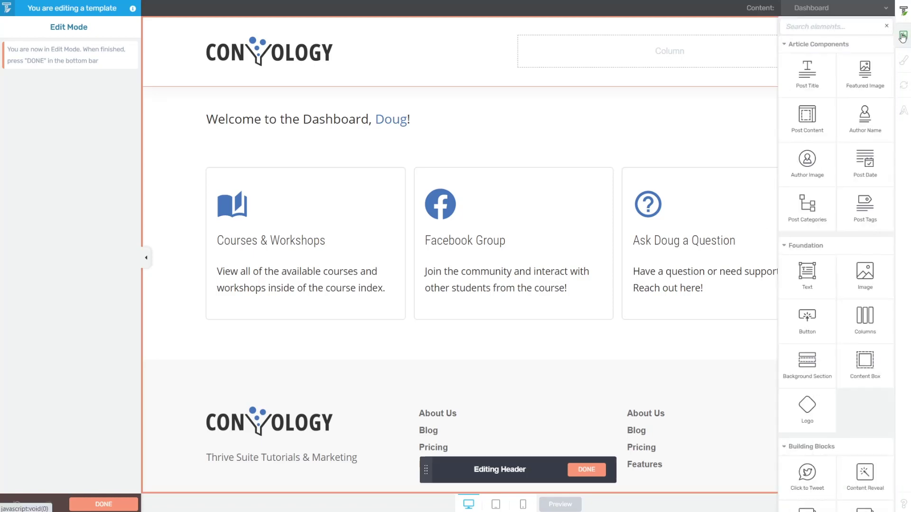
text(menu)
drag(807, 115, 655, 58)
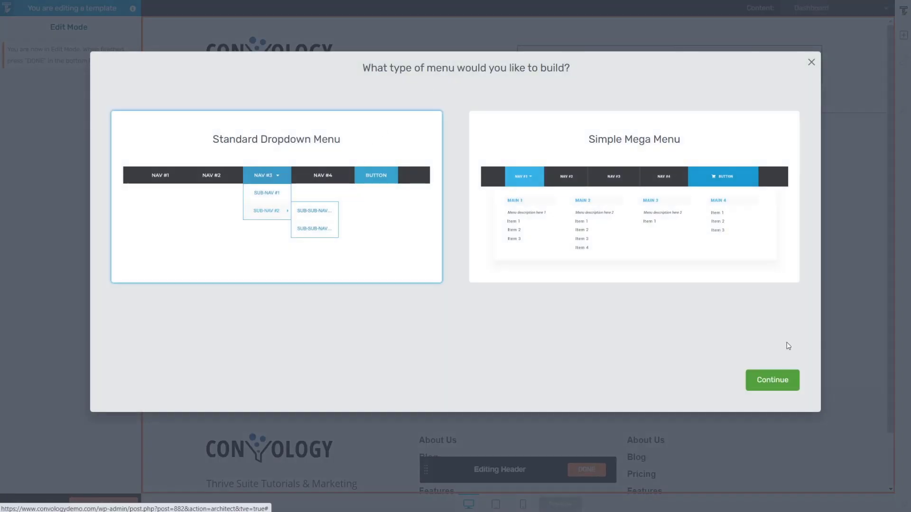
click(773, 382)
click(651, 148)
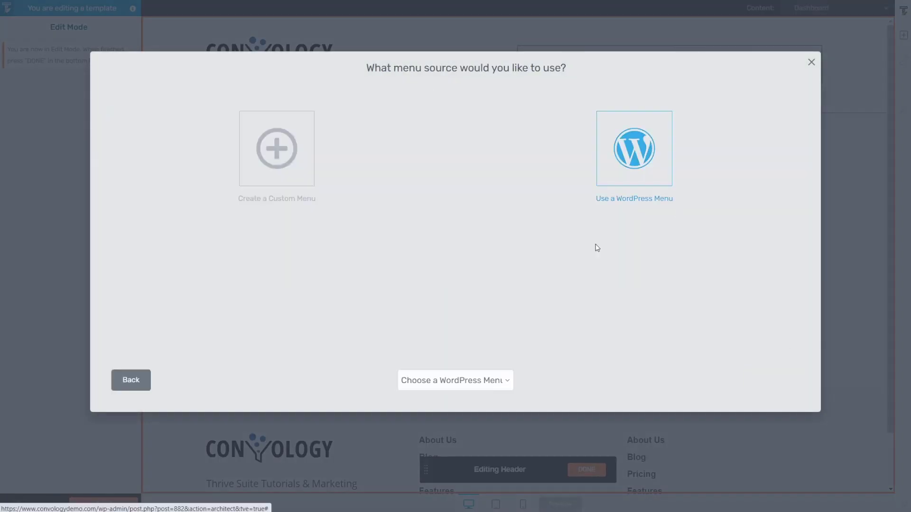
click(501, 382)
click(427, 407)
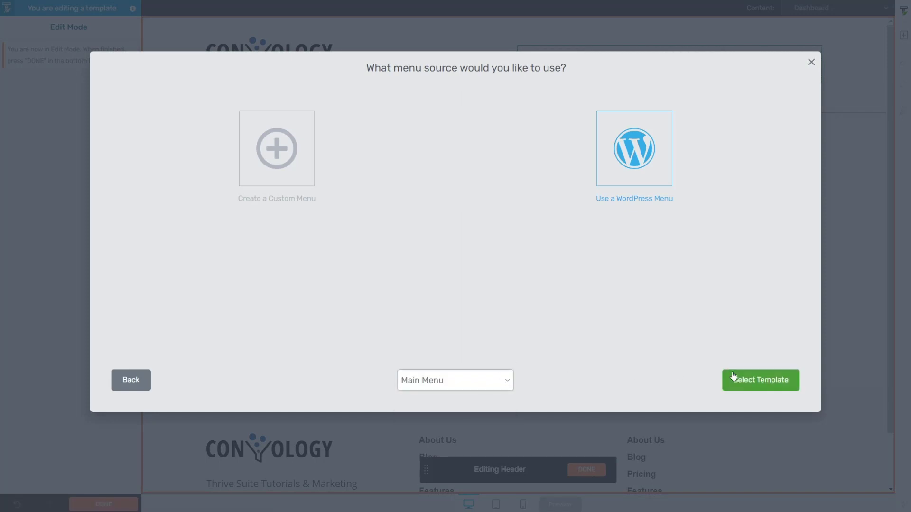
click(733, 376)
click(322, 103)
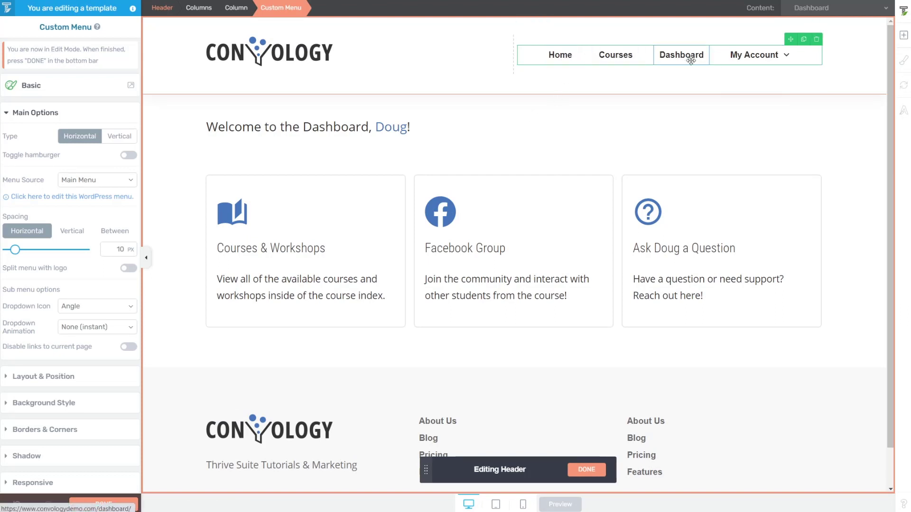
mouse_move(755, 61)
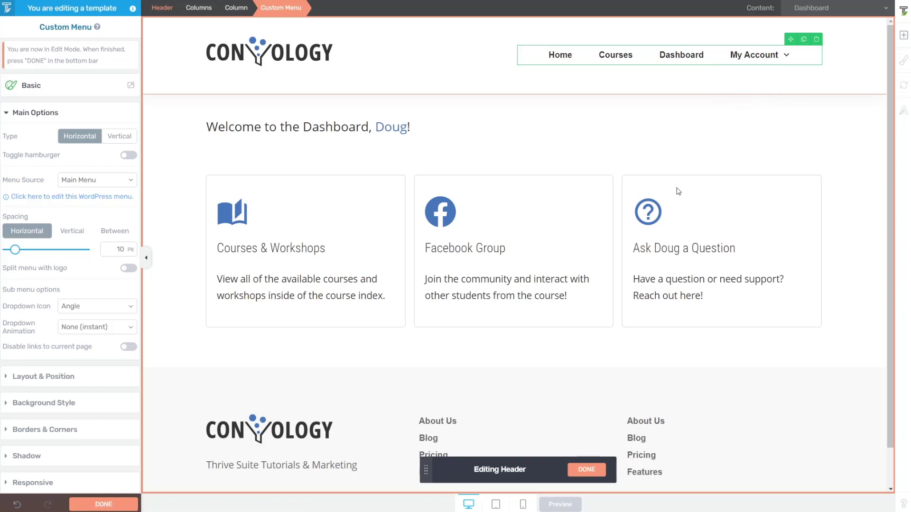
click(602, 469)
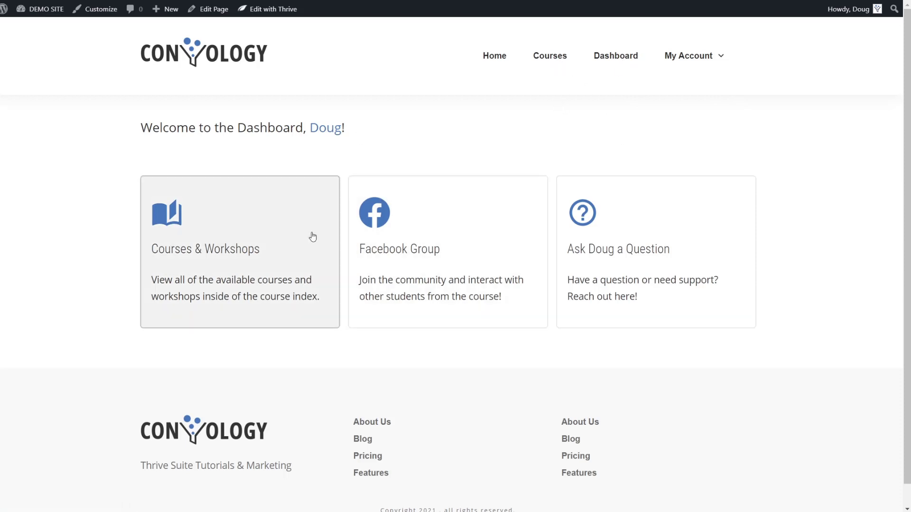
Open My Account > My Profile on the live site, then return to the Dashboard page.
mouse_move(703, 61)
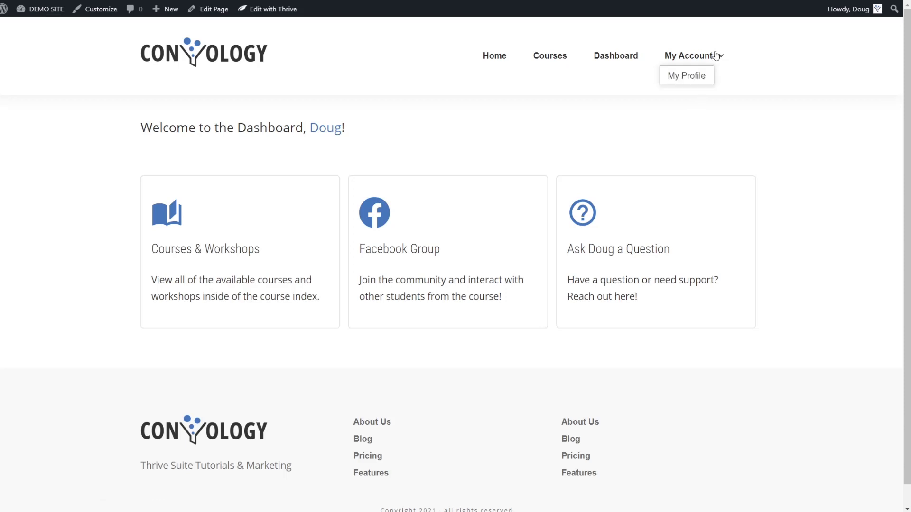
click(688, 78)
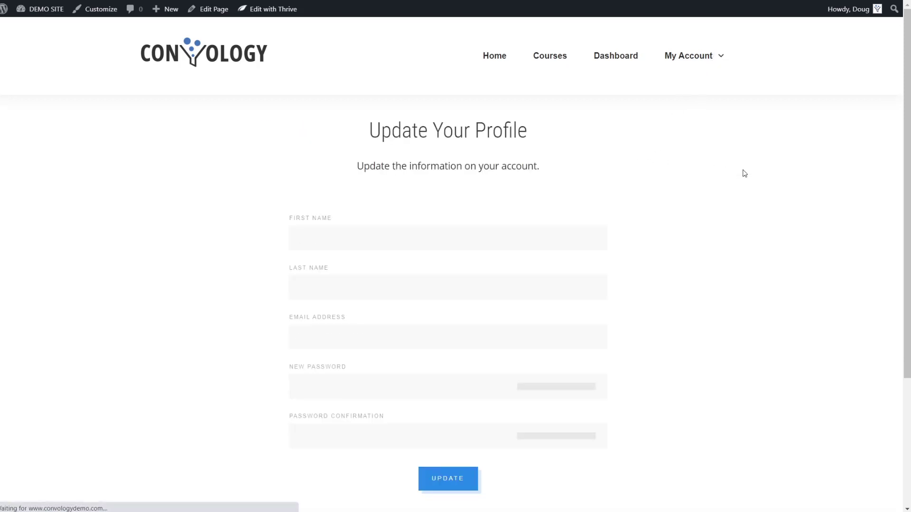
scroll(757, 189, down, 1)
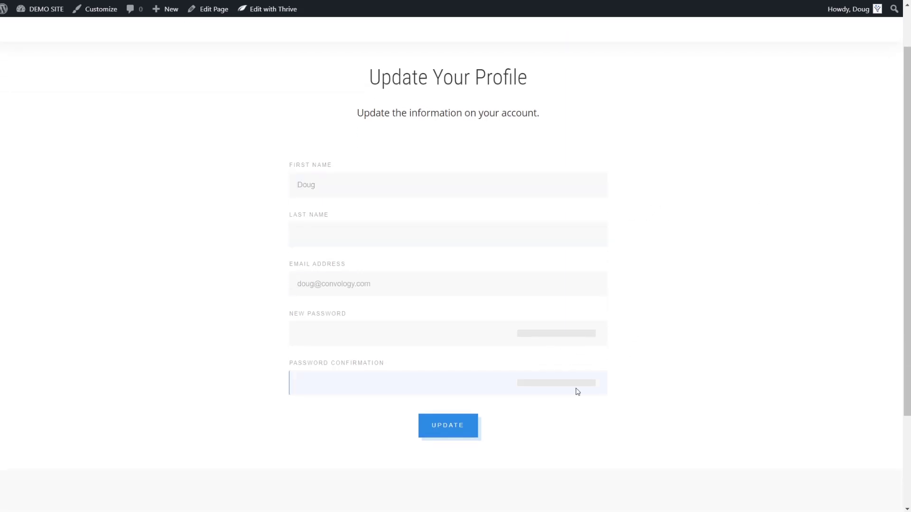
scroll(820, 298, up, 1)
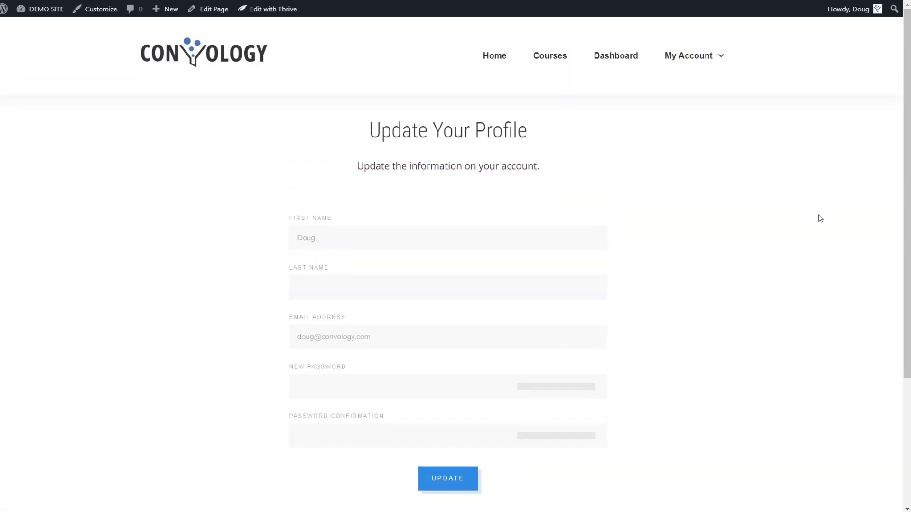
click(617, 55)
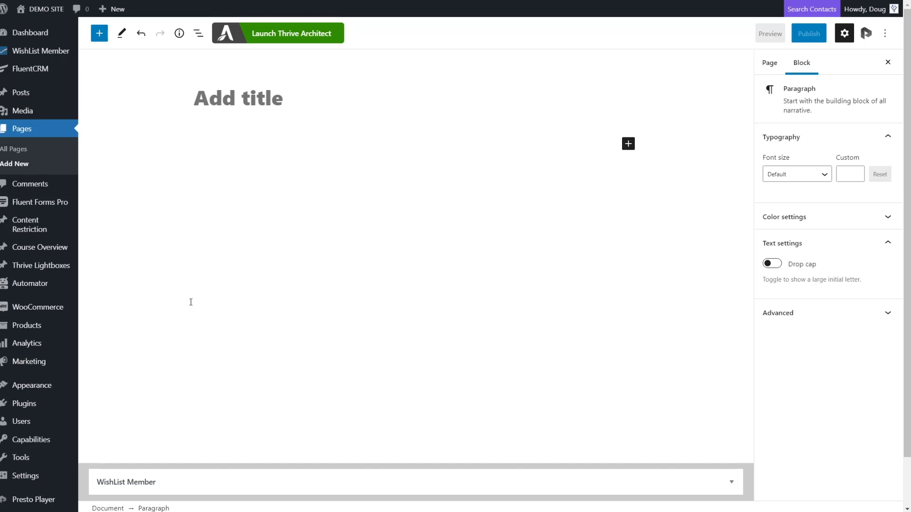
Title the new page 'Login' and publish it.
click(274, 108)
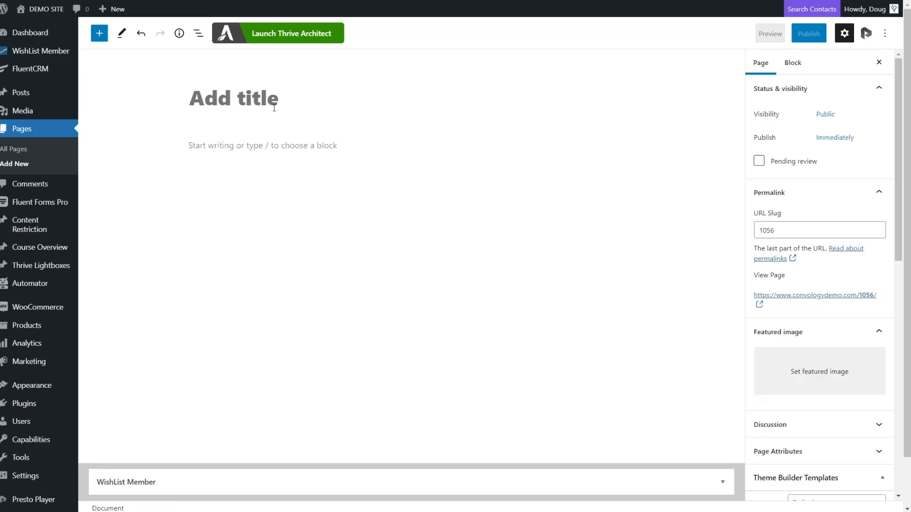
text(Login)
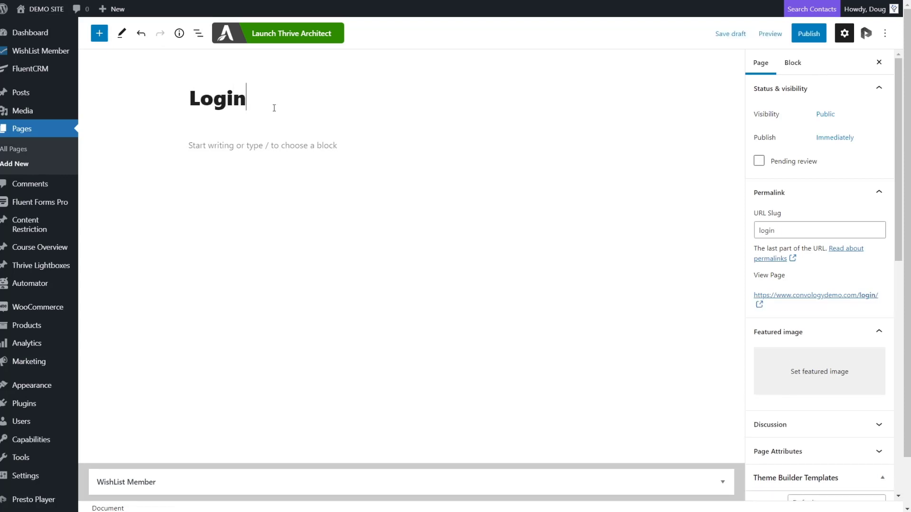
click(808, 33)
click(805, 35)
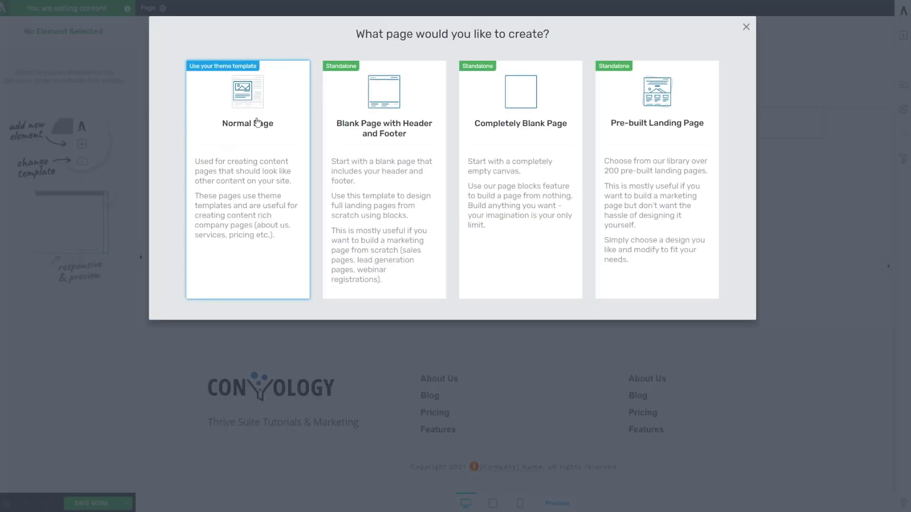
Build it in Thrive Architect as a Normal Page and search the elements for 'login'.
click(256, 118)
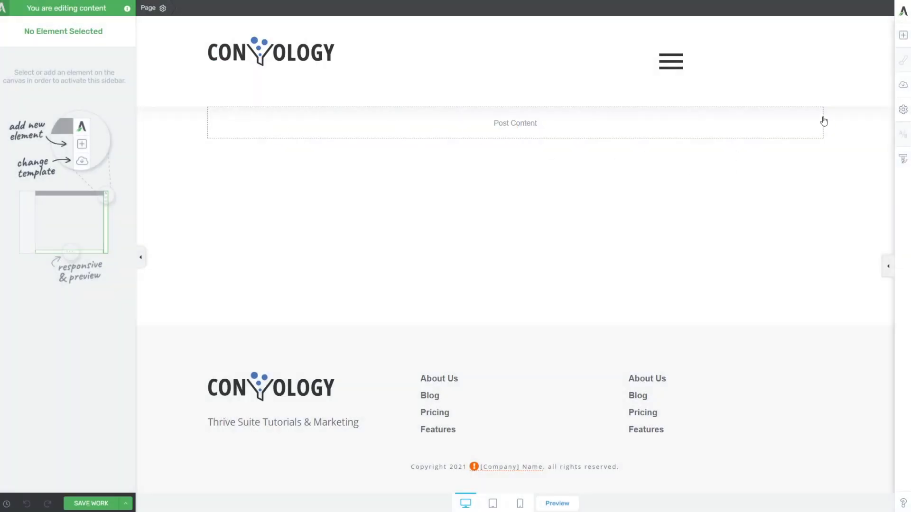
click(904, 38)
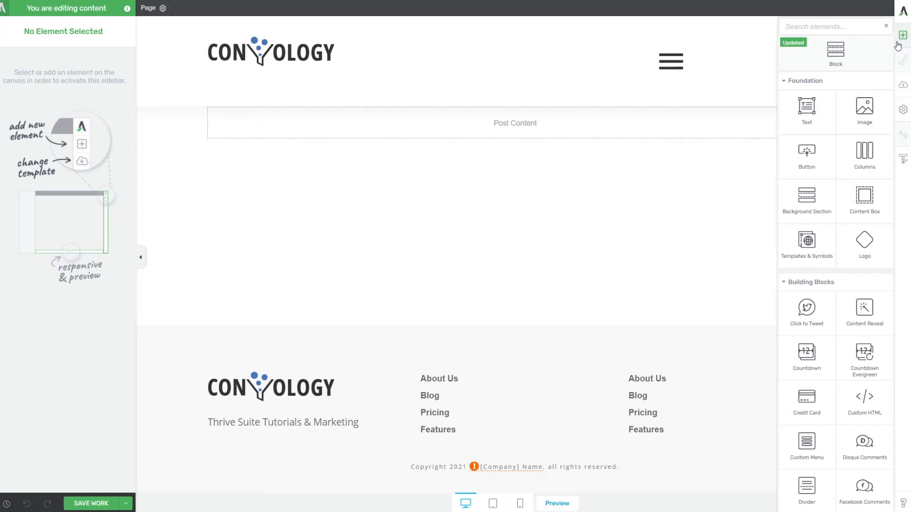
text(login)
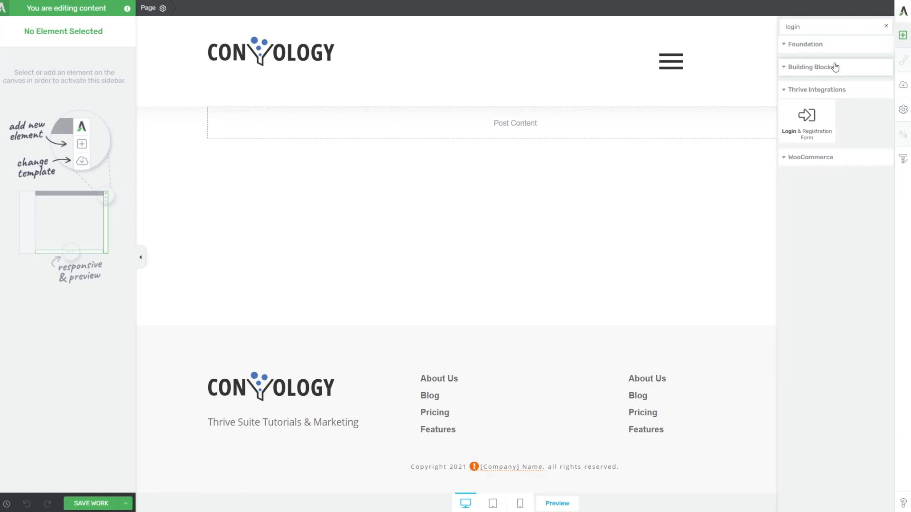
Drop a Login & Registration Form into Post Content and choose the Simple Login Element 2 template.
drag(815, 119, 517, 134)
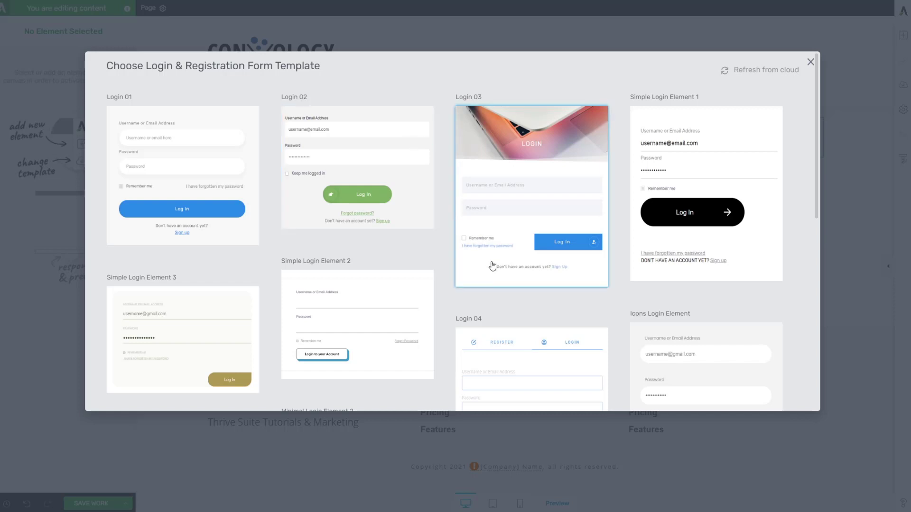
scroll(454, 287, down, 5)
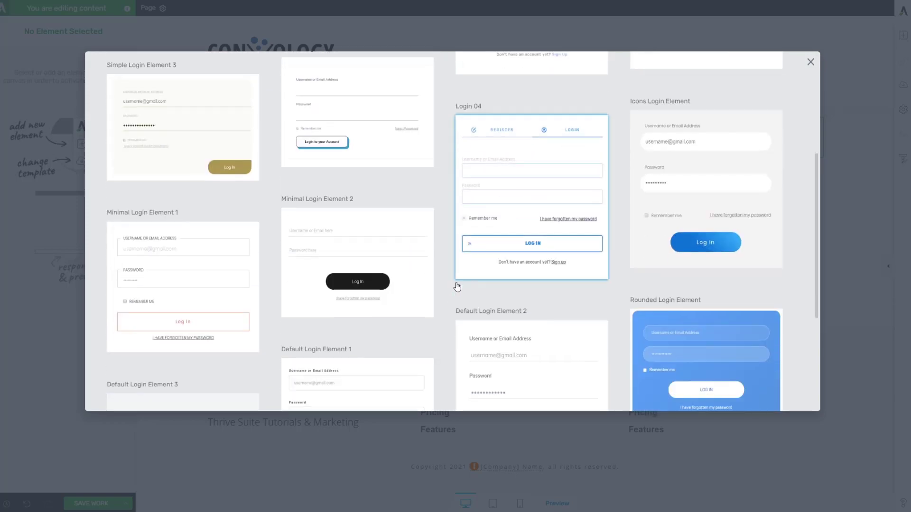
scroll(457, 286, down, 3)
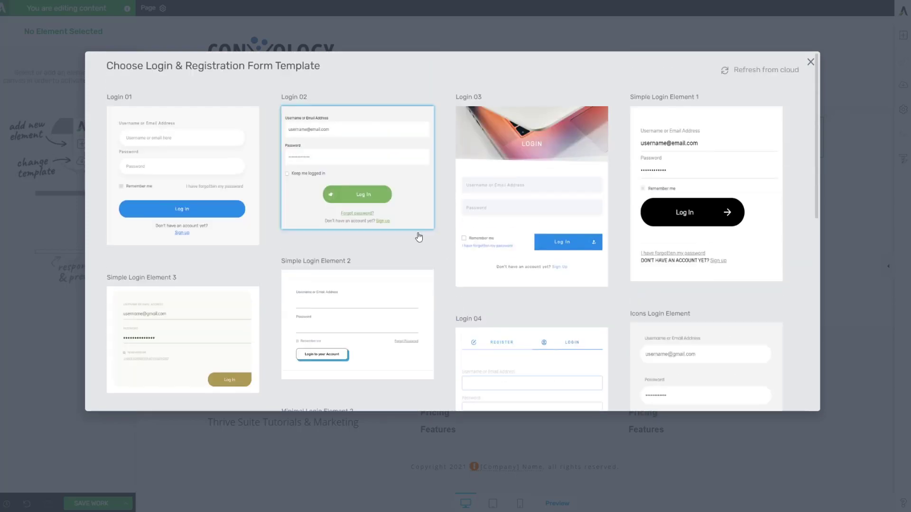
click(392, 307)
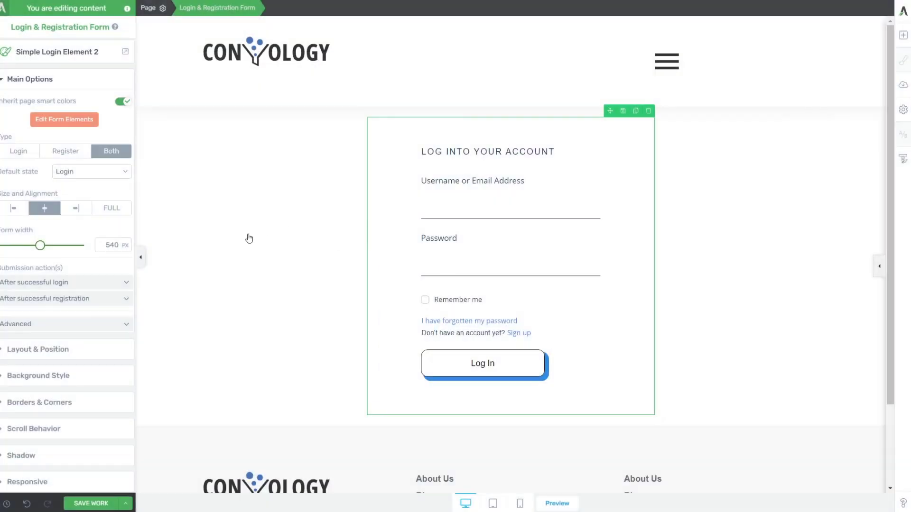
Insert the chosen form and set its type to Login only.
click(248, 239)
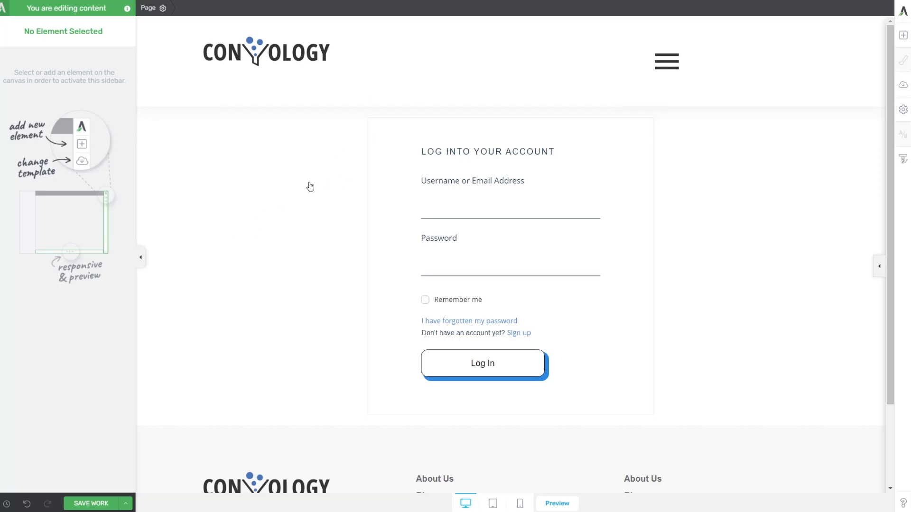
click(389, 160)
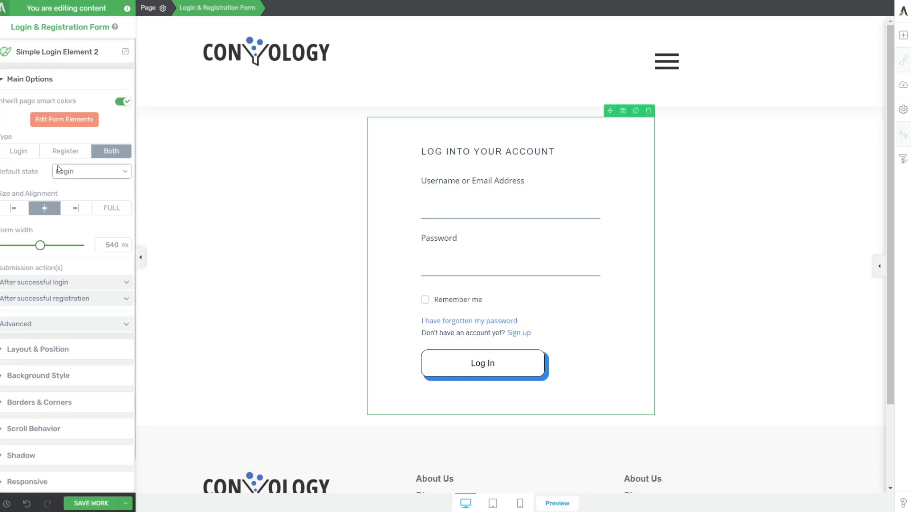
click(25, 154)
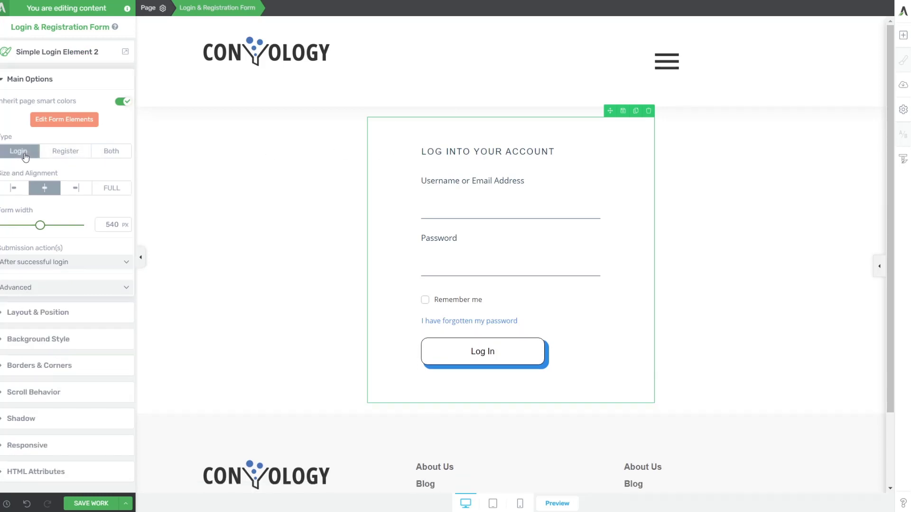
click(104, 156)
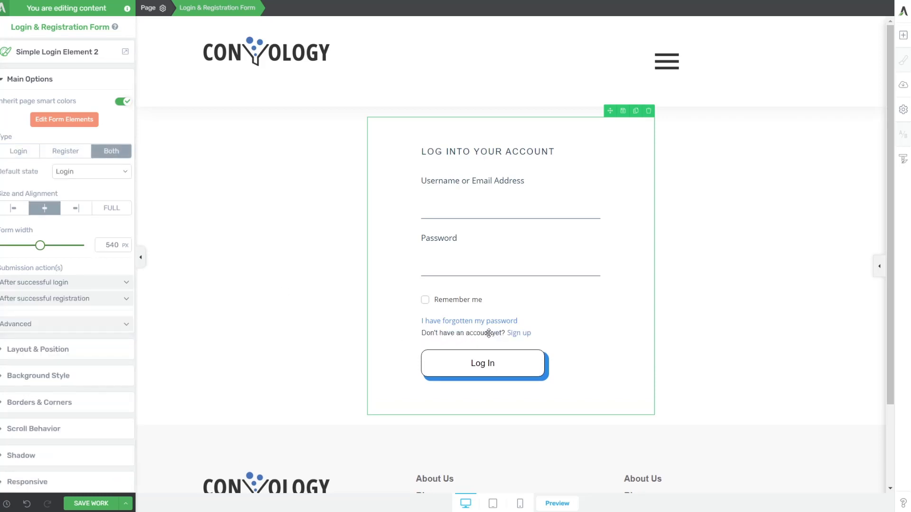
click(25, 151)
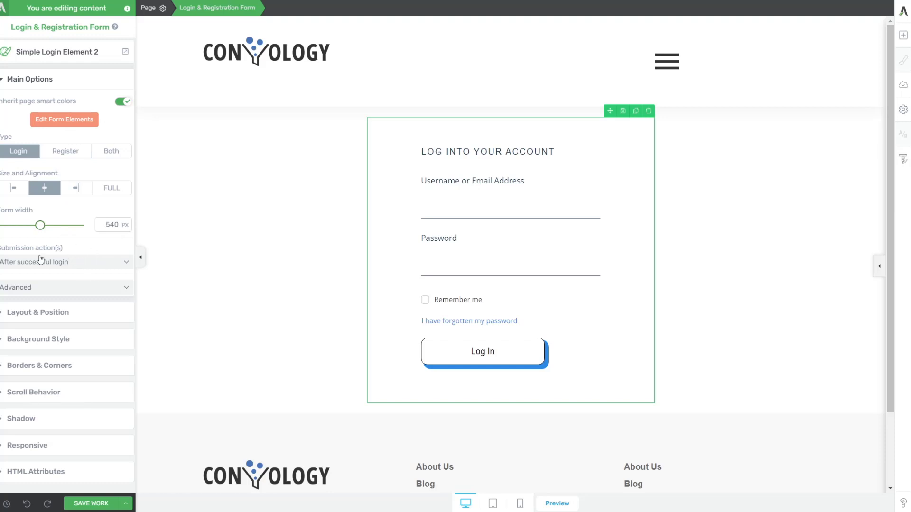
Set the form's after-login action to redirect to the custom URL /dashboard/.
click(28, 267)
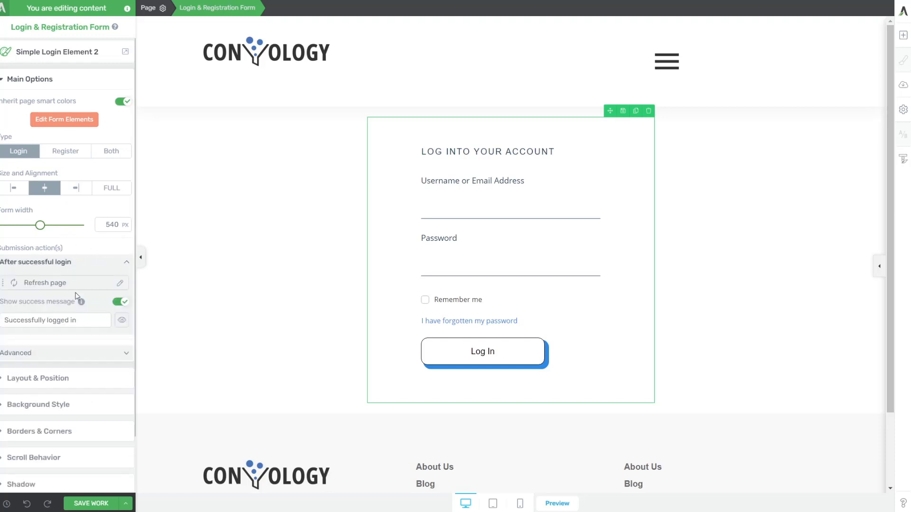
click(110, 285)
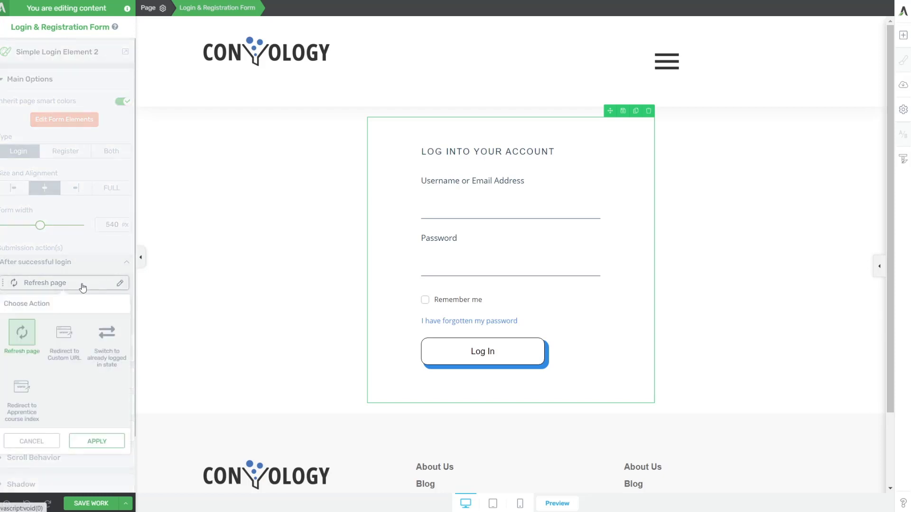
click(69, 338)
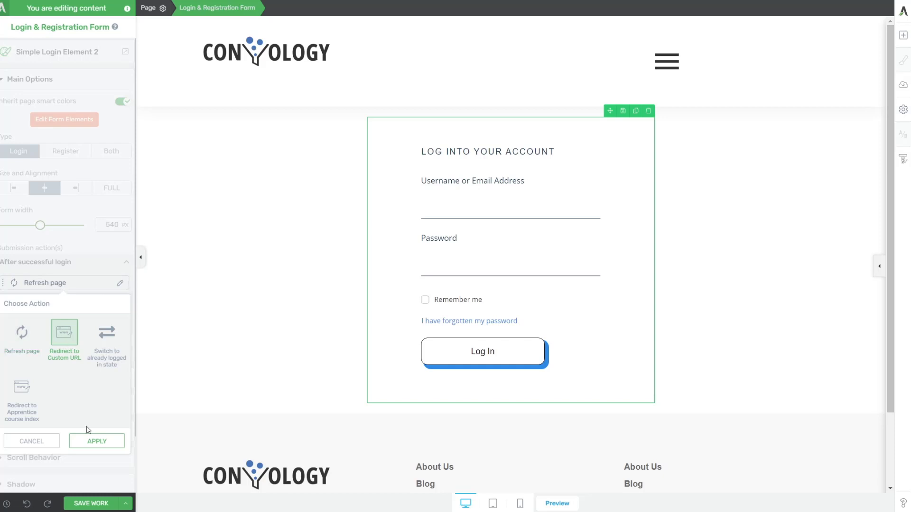
click(102, 442)
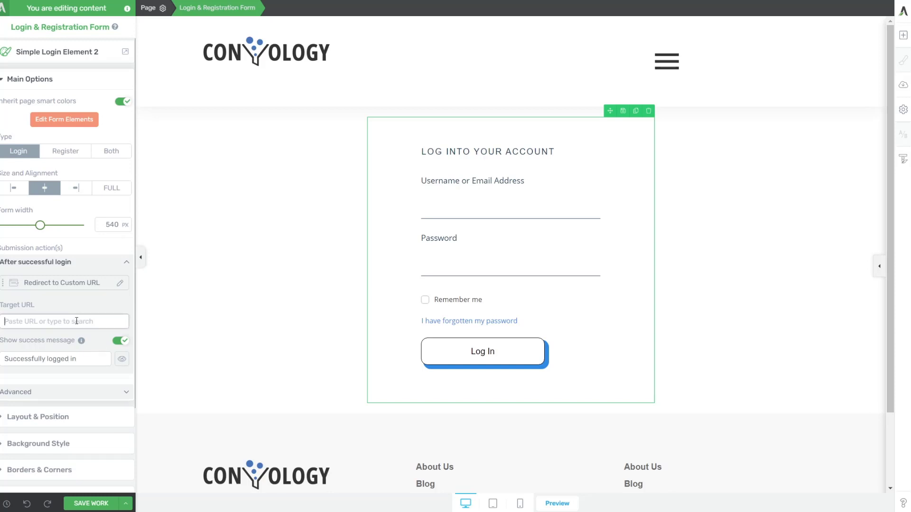
text(/dashboard/)
click(166, 343)
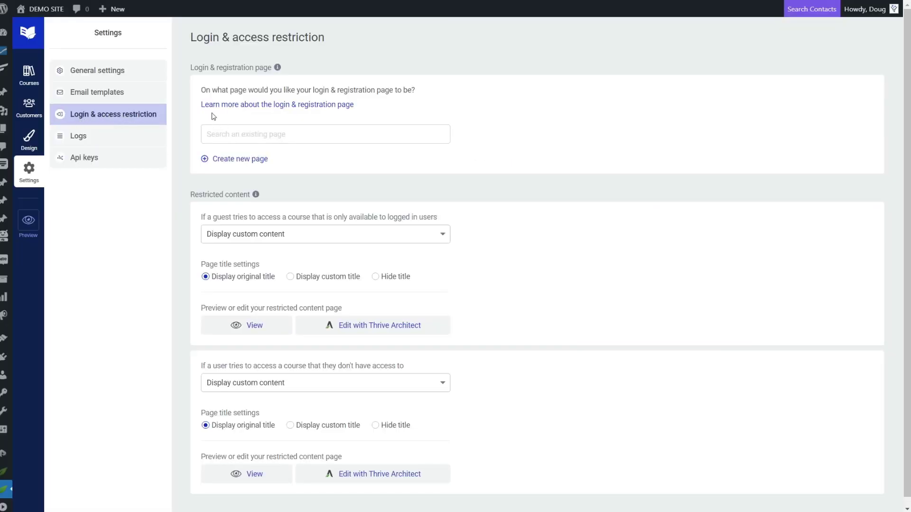
Search for 'login' and assign the Login page as the login & registration page.
text(login)
click(231, 152)
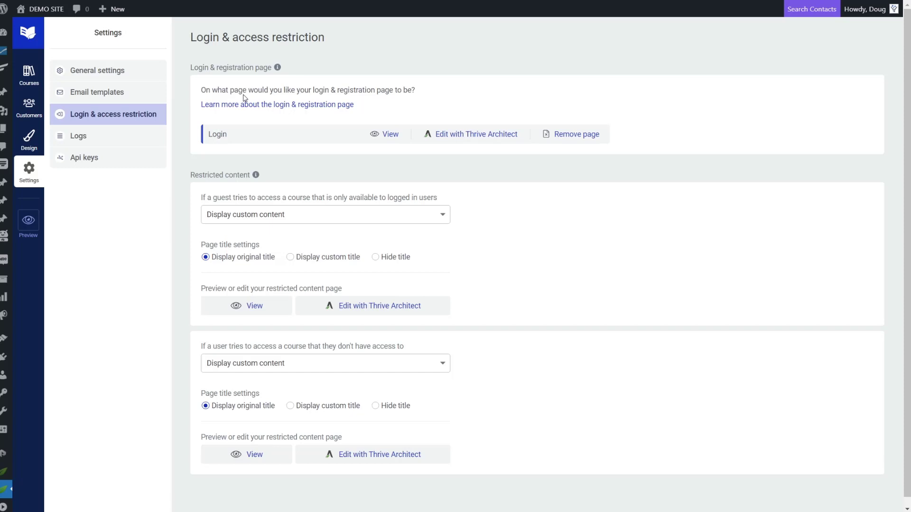
scroll(322, 240, down, 1)
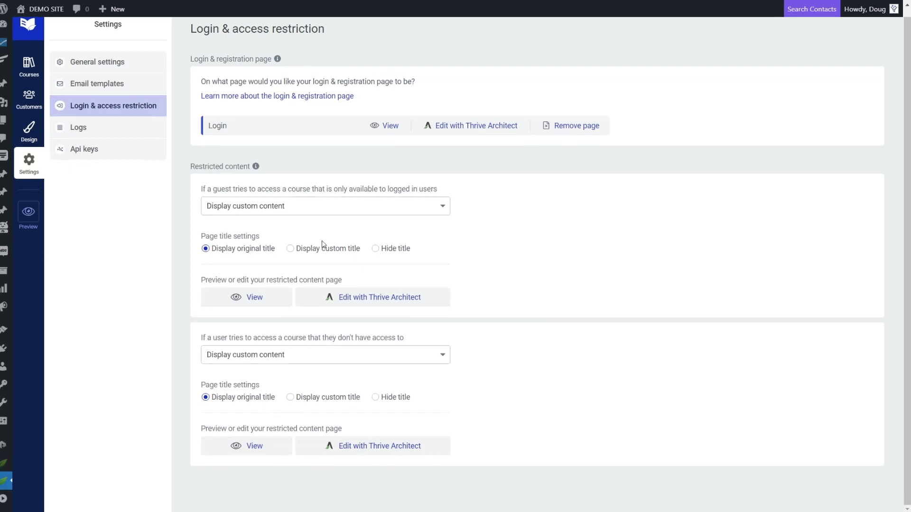
scroll(344, 234, up, 1)
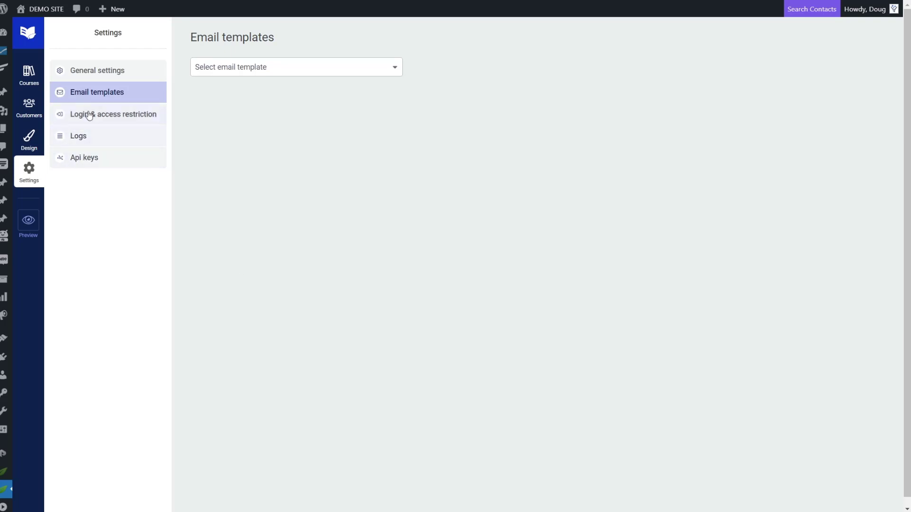
Retitle the New Account Created email subject 'Welcome to Convology Courses! Here's Your information.'.
click(321, 71)
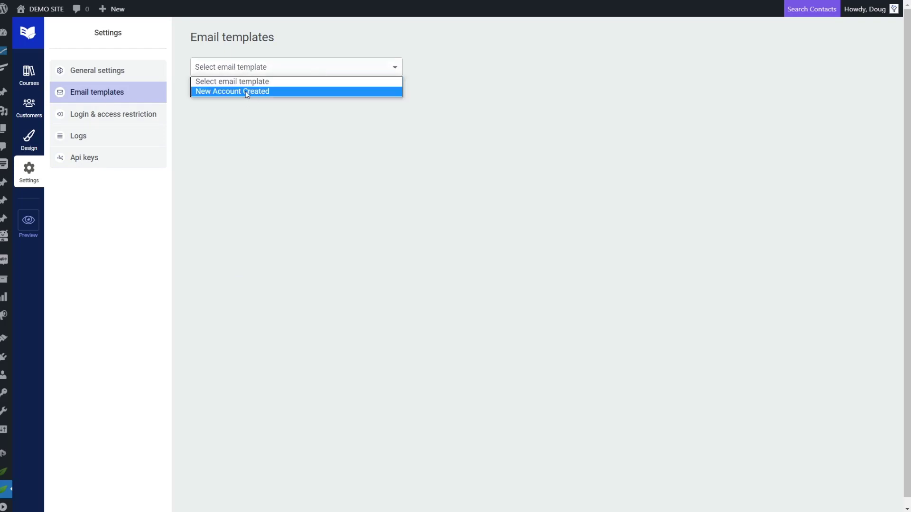
click(247, 91)
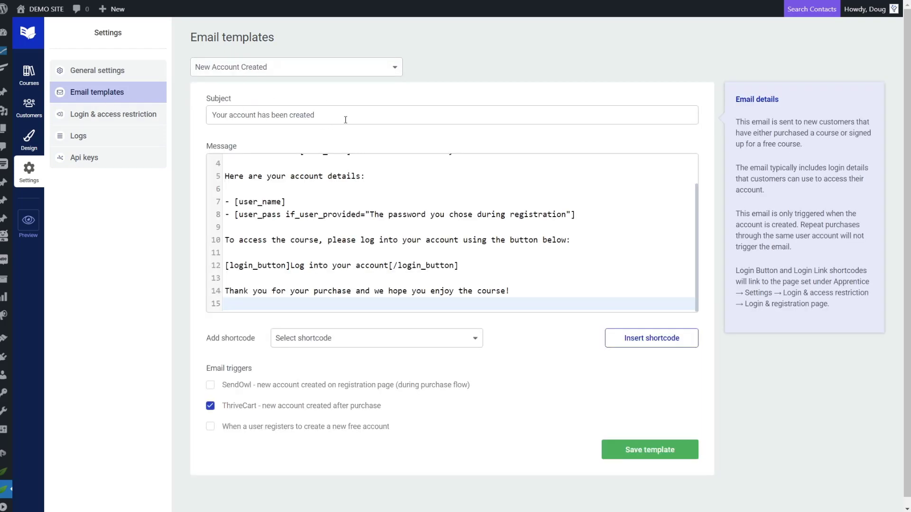
drag(347, 119, 211, 118)
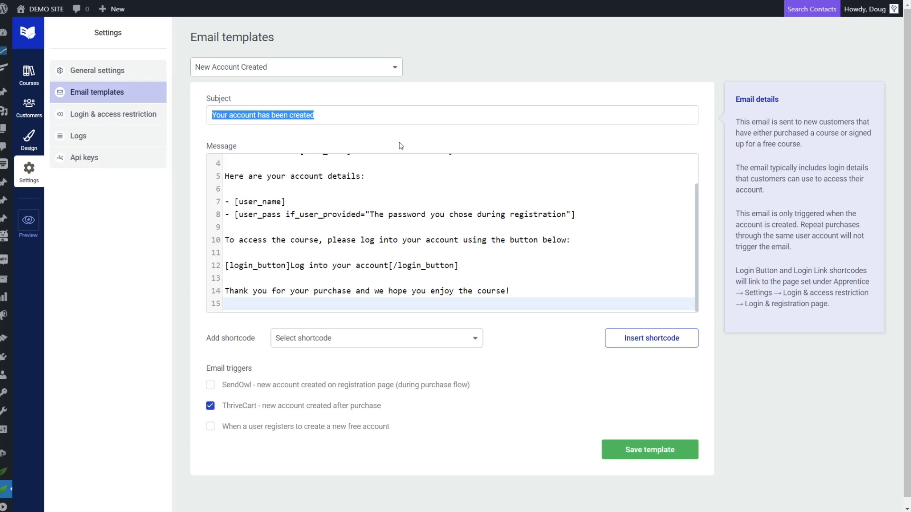
text(Welcome to Con)
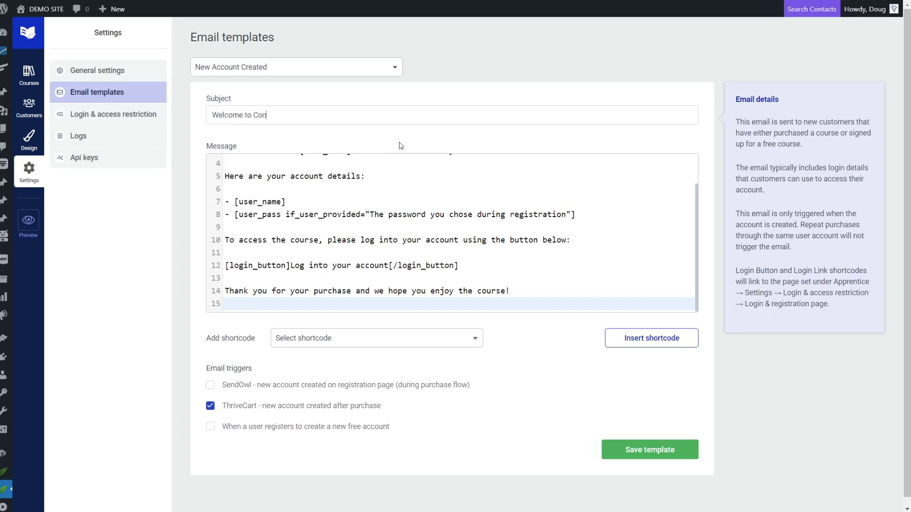
text(vology Courses! Here's Your information.)
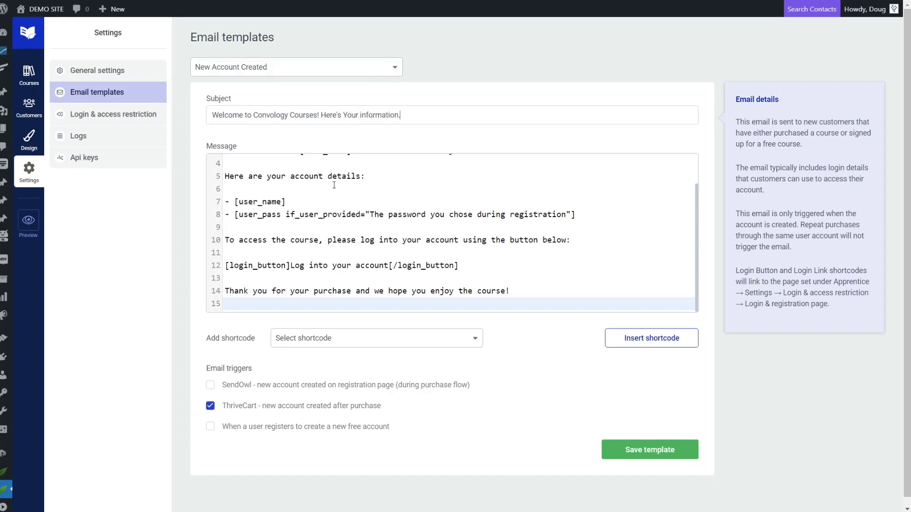
Replace the account-created sentence on line 3 with the pasted welcome paragraph.
scroll(311, 173, up, 3)
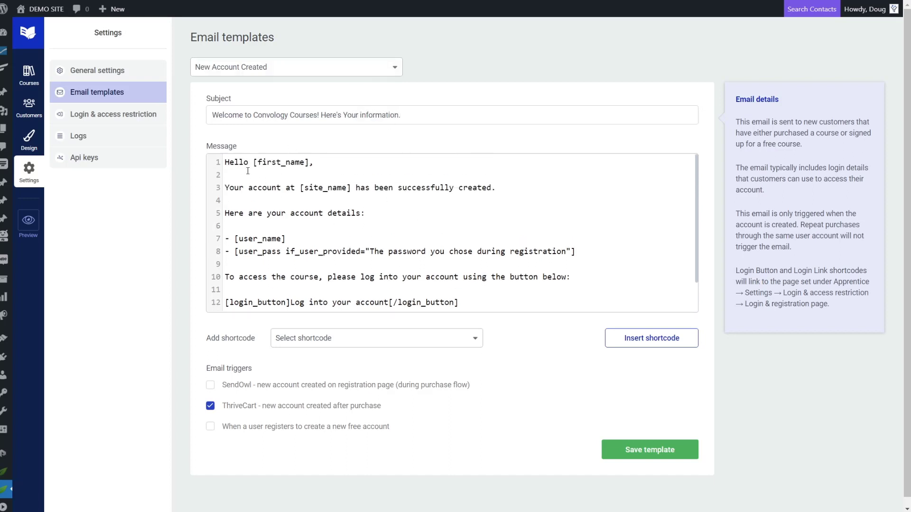
drag(253, 162, 309, 162)
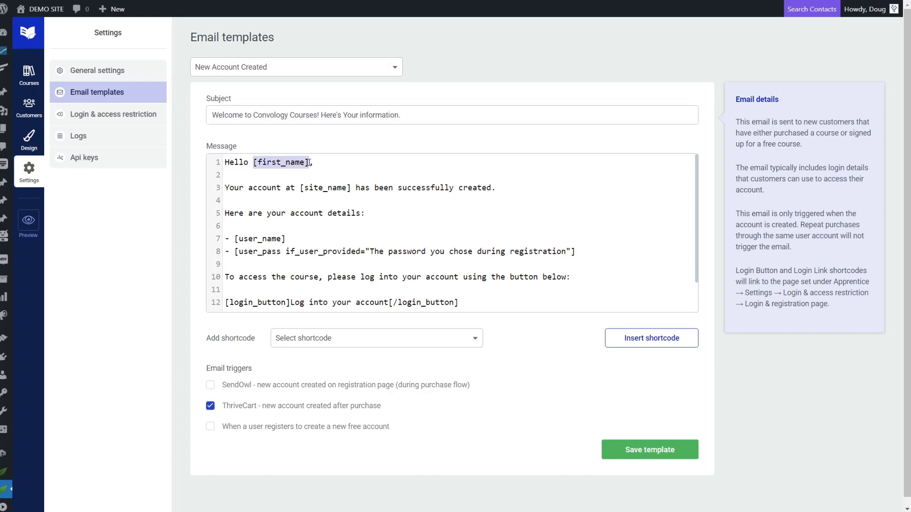
click(339, 165)
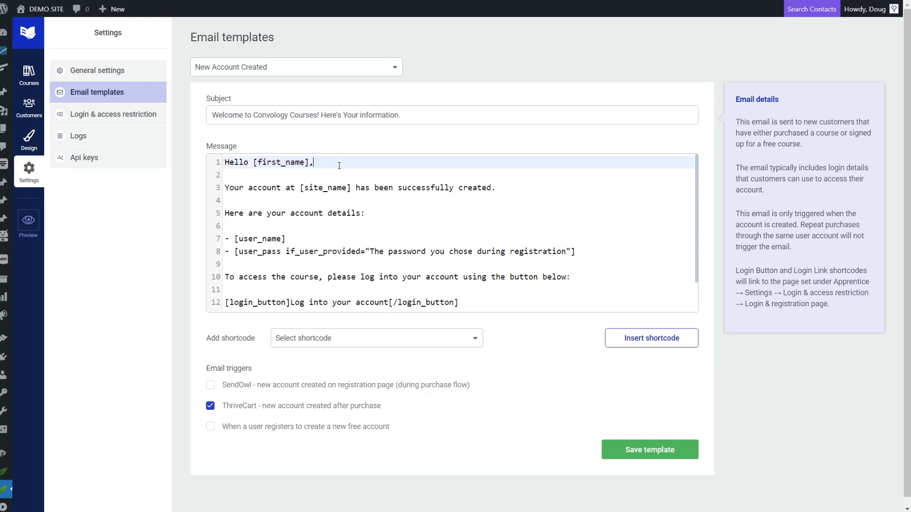
drag(493, 188, 225, 186)
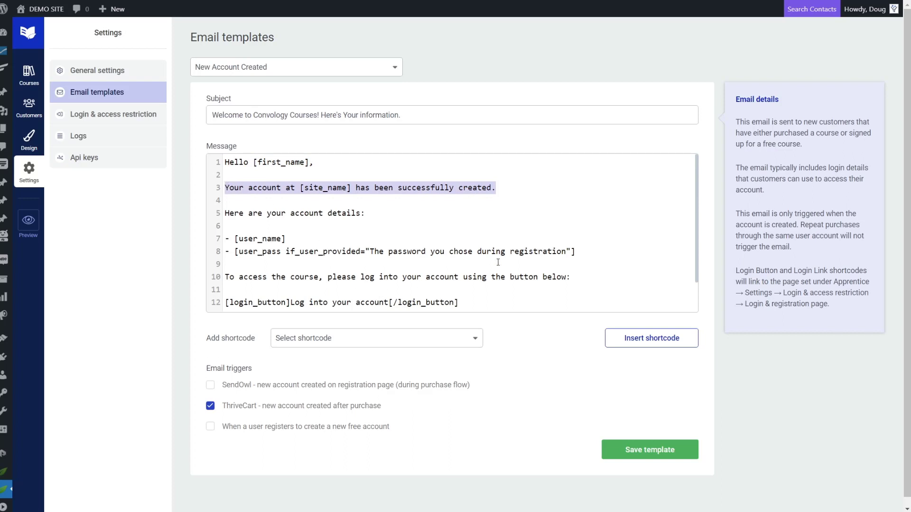
key(ctrl+v)
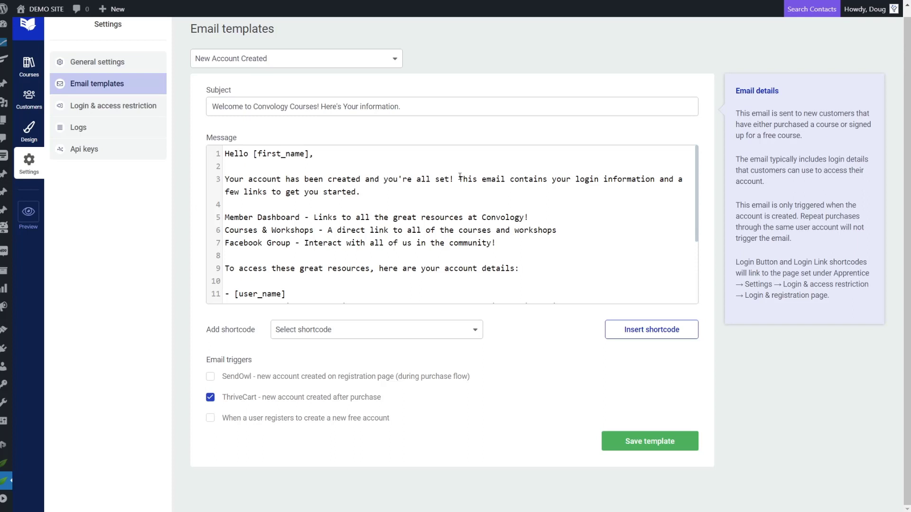
Review the Member Dashboard, Courses & Workshops and Facebook Group links and the username/password lines.
drag(300, 217, 225, 219)
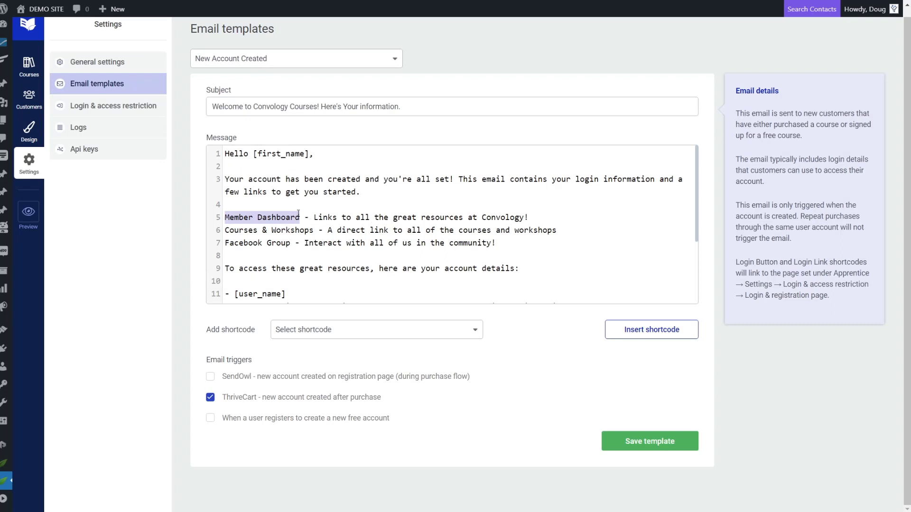
click(363, 217)
drag(314, 231, 235, 232)
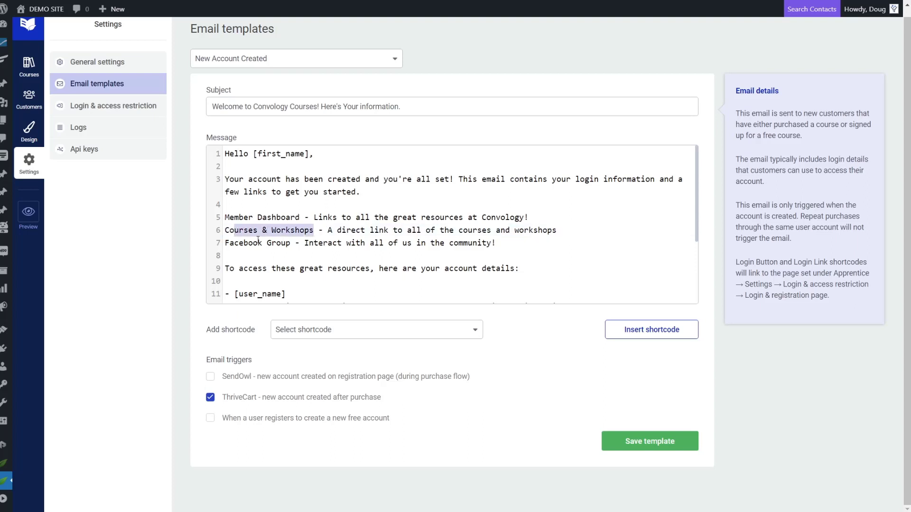
drag(294, 243, 225, 243)
click(357, 285)
scroll(348, 272, down, 2)
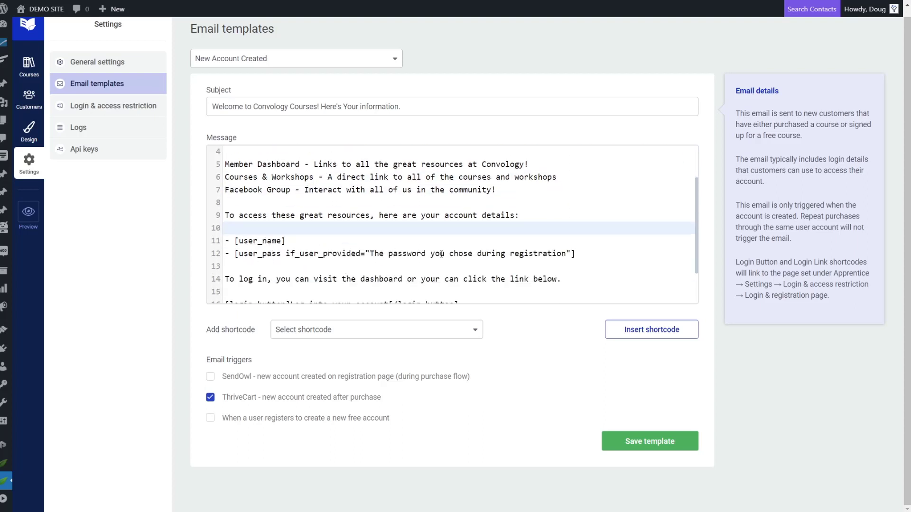
drag(304, 242, 231, 242)
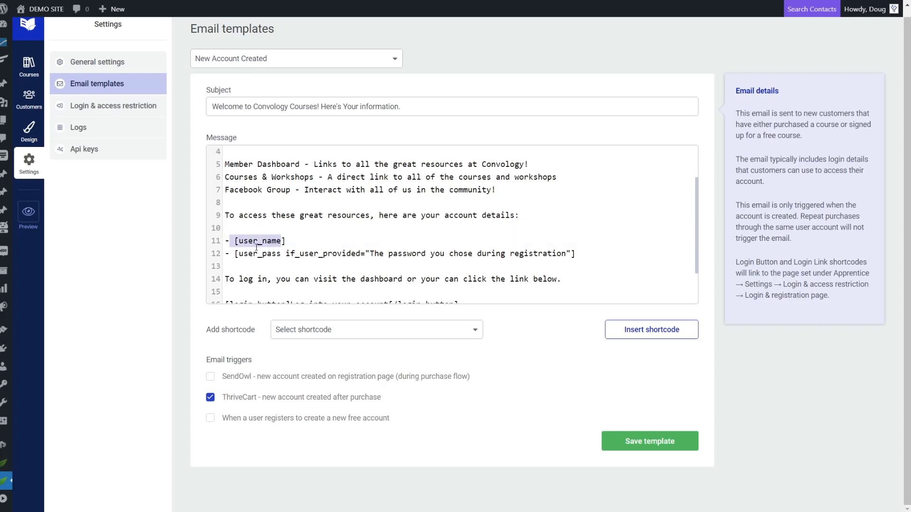
drag(587, 257, 213, 251)
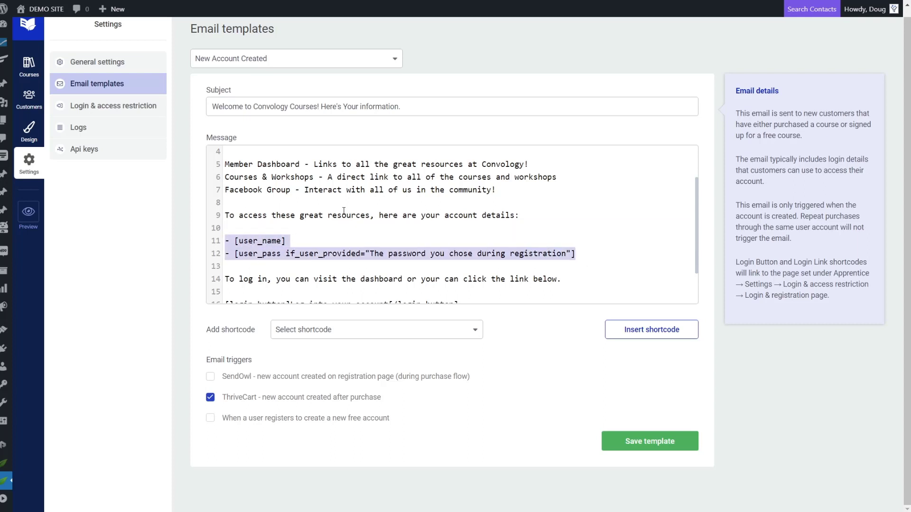
click(583, 259)
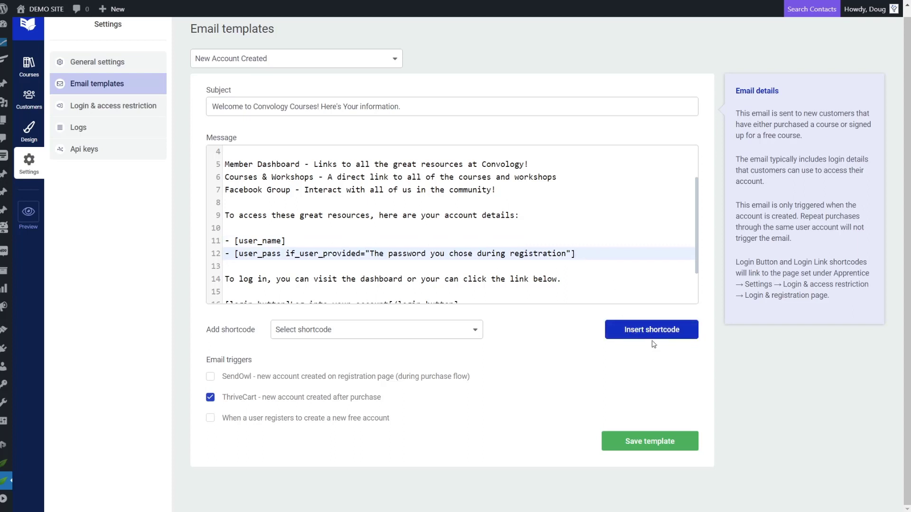
Check the shortcode list and the login button shortcode line without inserting anything.
click(427, 335)
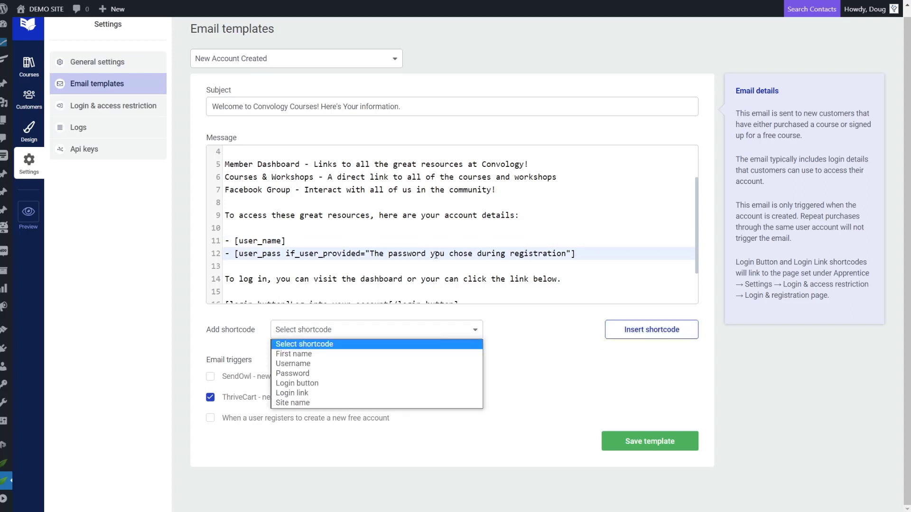
click(429, 230)
click(382, 294)
click(305, 333)
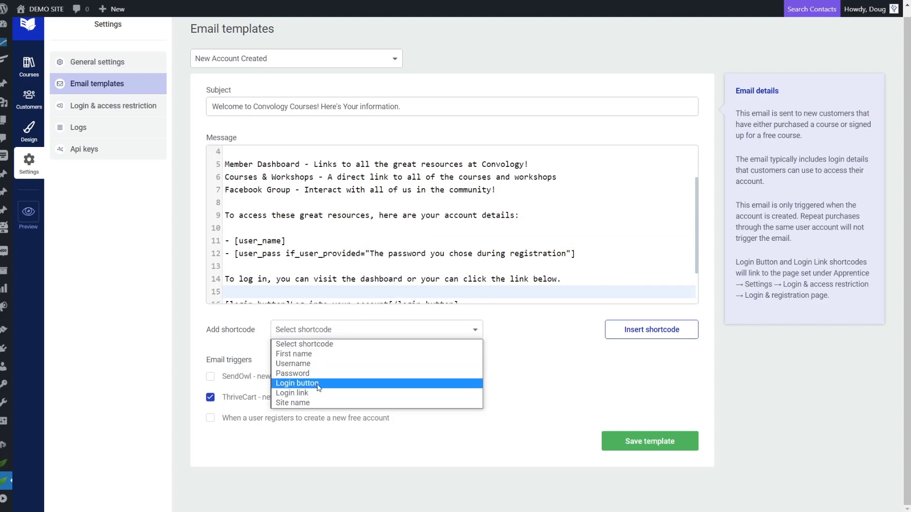
click(353, 255)
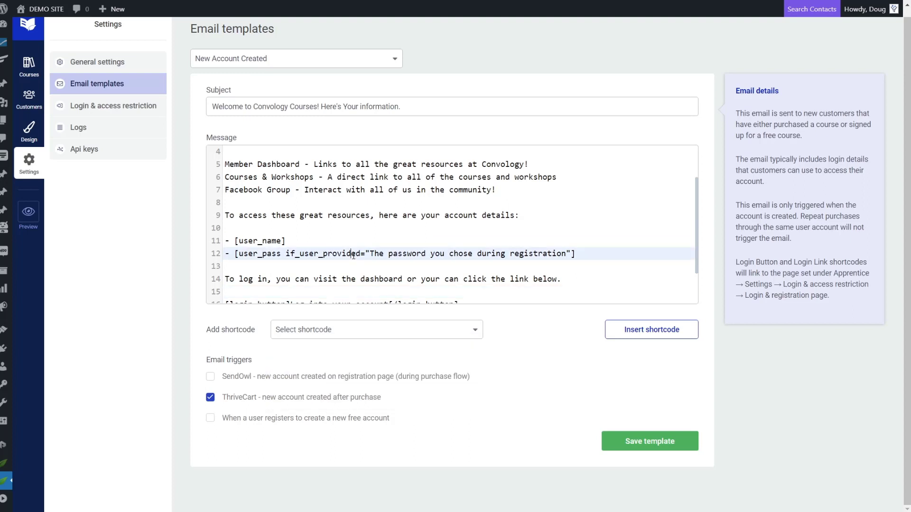
click(399, 242)
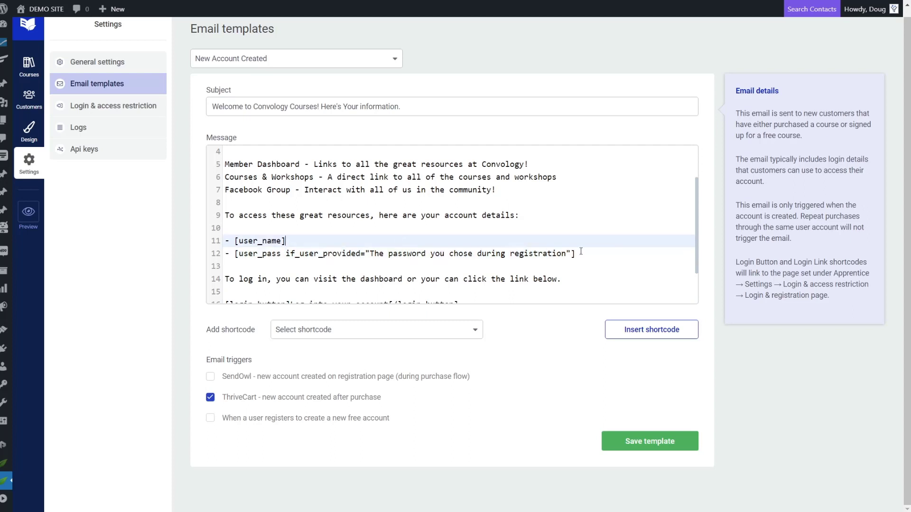
scroll(296, 260, down, 1)
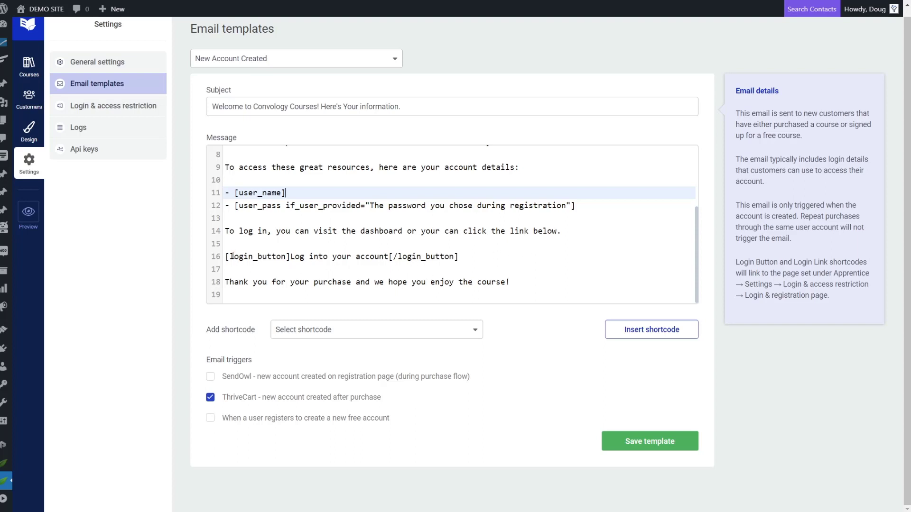
drag(227, 256, 459, 256)
scroll(406, 265, up, 2)
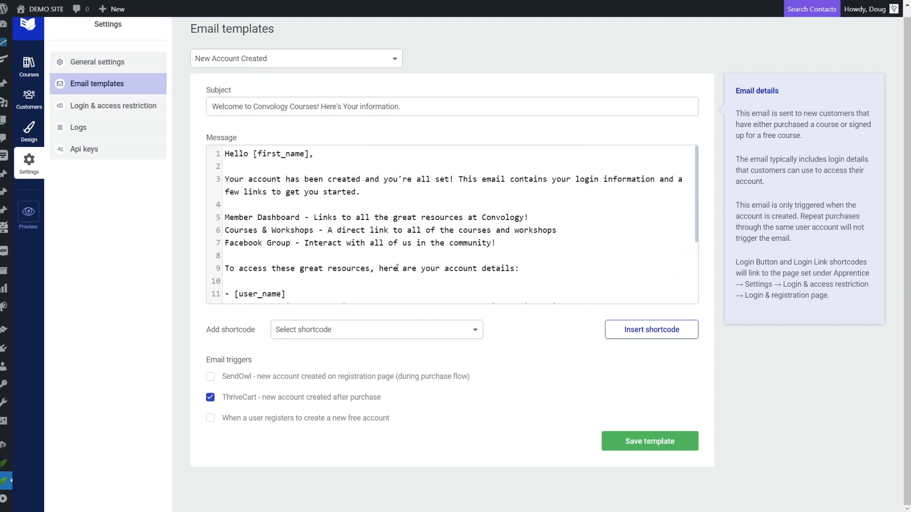
scroll(397, 267, down, 2)
click(456, 266)
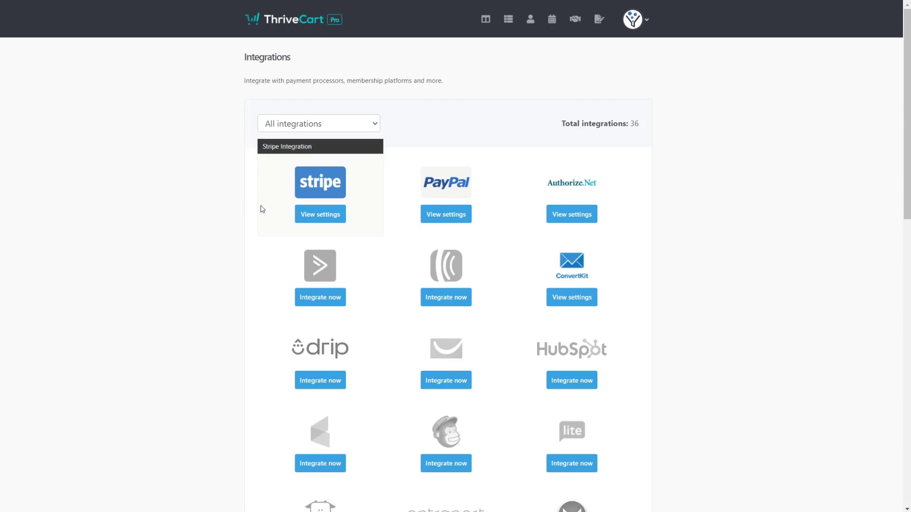
Open the Thrive Apprentice integration settings listing Convology Members, Convology Demo and MAIN DEMO SITE.
scroll(742, 183, down, 5)
scroll(738, 191, down, 8)
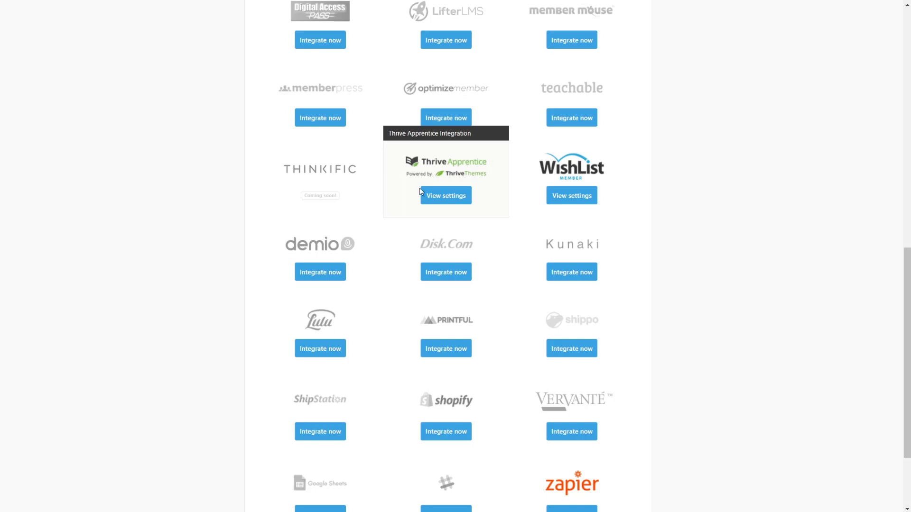
click(441, 198)
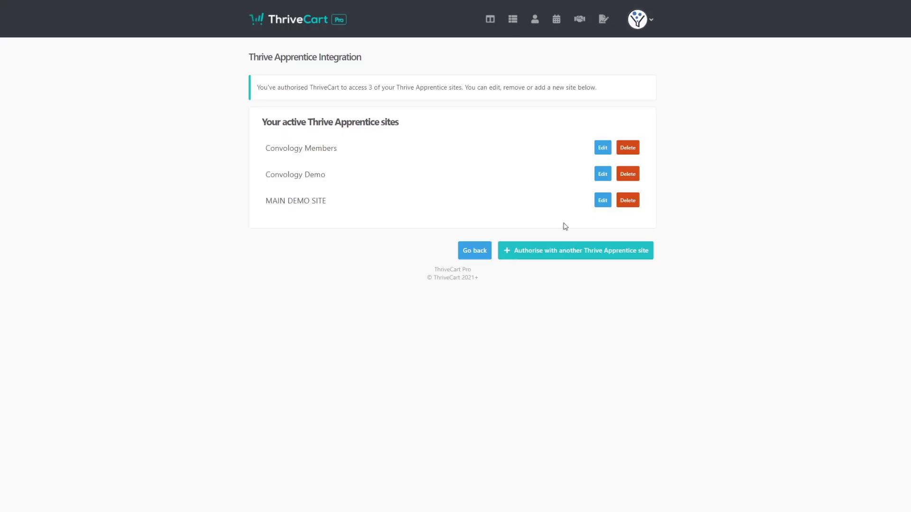
Start authorising another Thrive Apprentice site and begin entering the new site's name.
click(569, 251)
scroll(544, 334, down, 2)
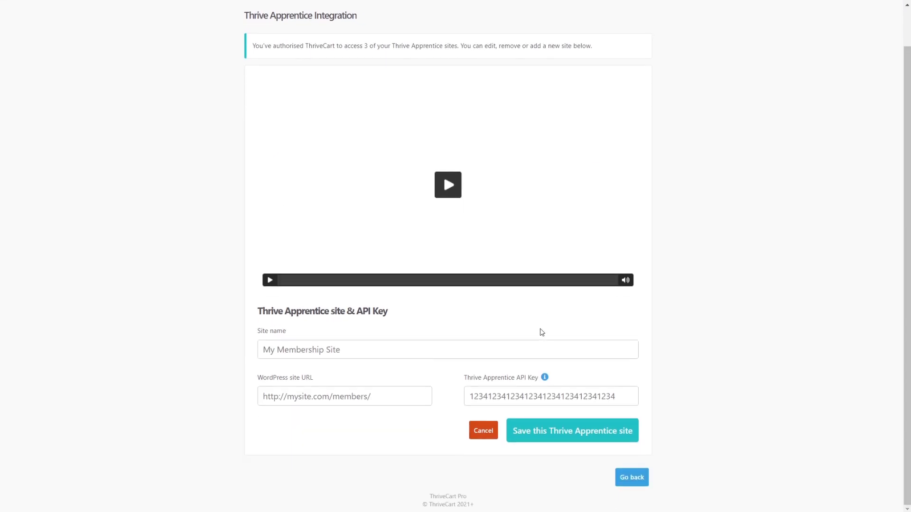
click(306, 351)
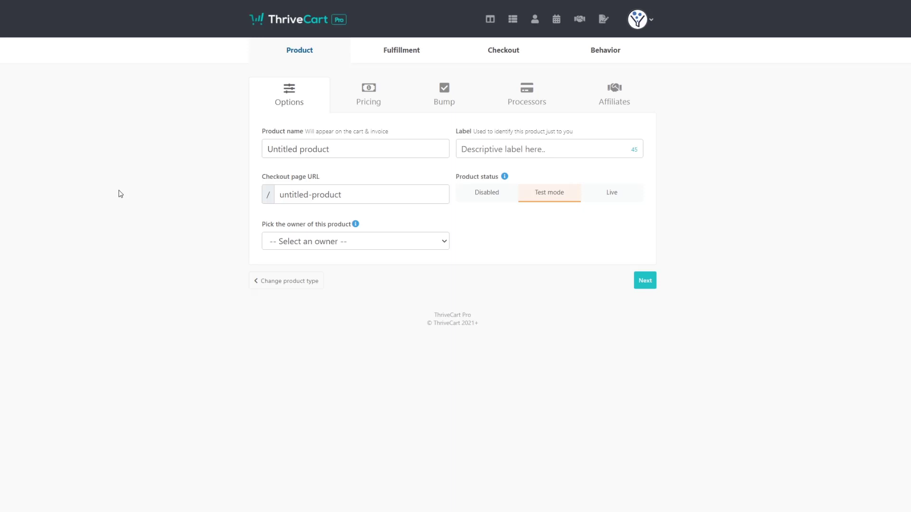
Name the product 'Best Course Ever' and continue to its Fulfillment settings.
click(316, 147)
text(My Amazing Product)
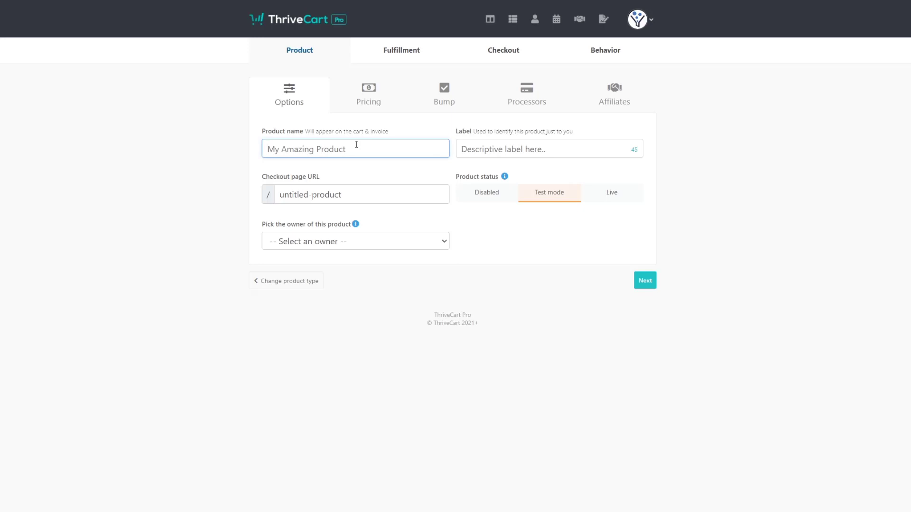
text(Best Course Ever)
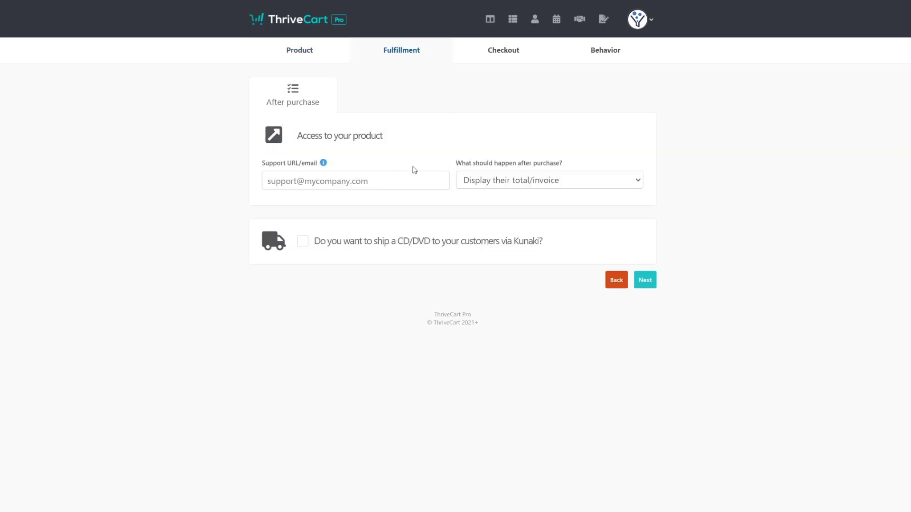
click(347, 180)
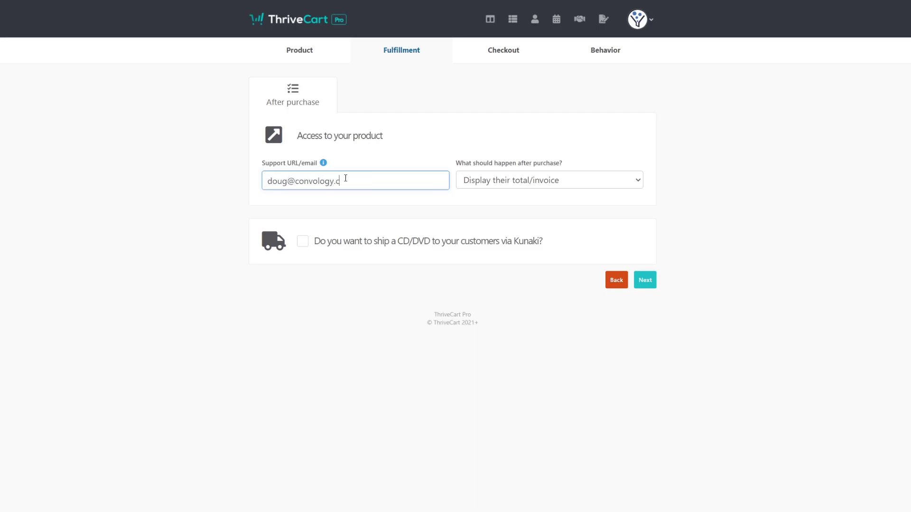
Enter the support email and add buyers to the Conv Demo Site membership via Thrive Apprentice.
click(540, 183)
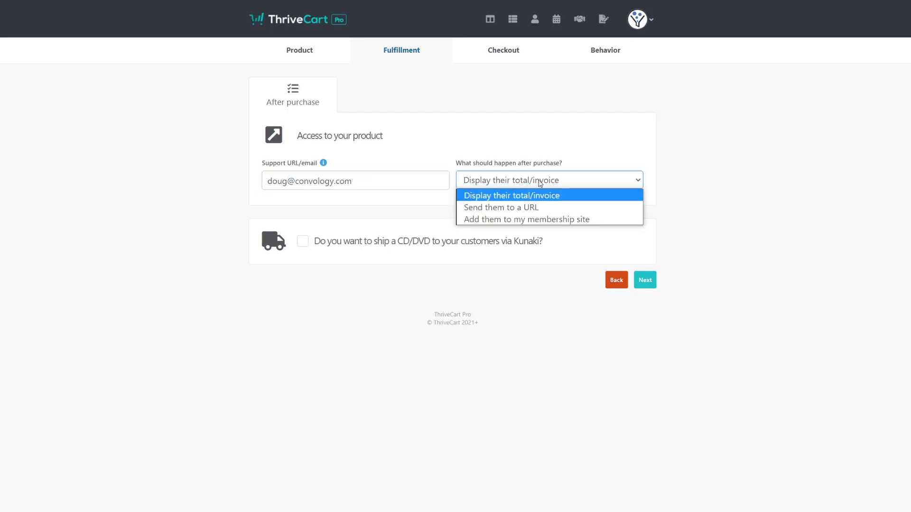
click(544, 223)
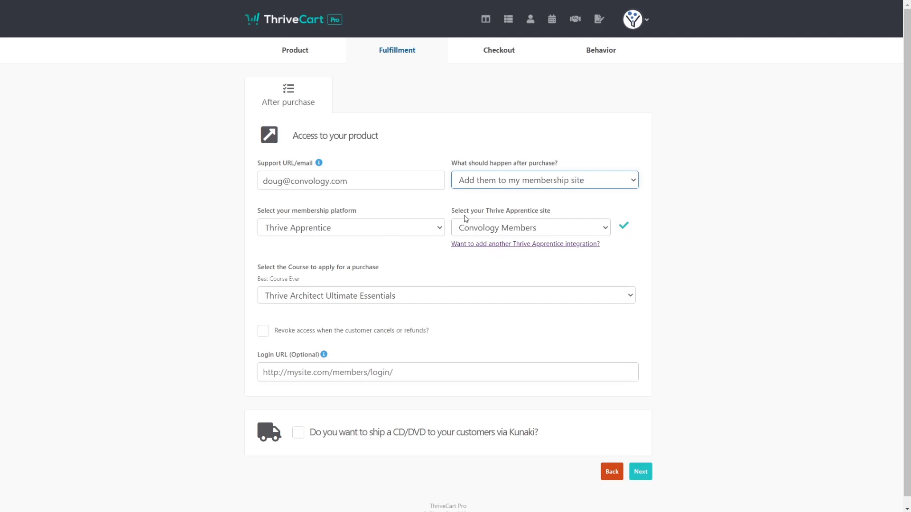
click(565, 231)
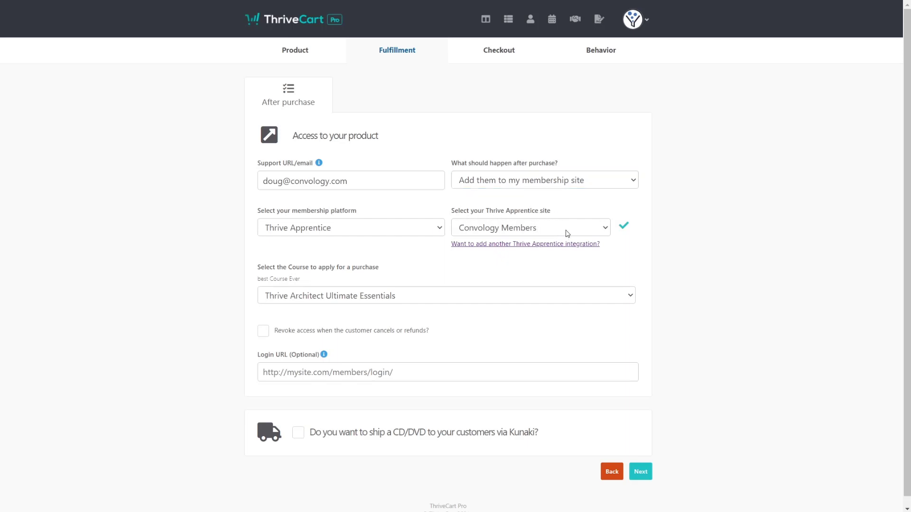
click(567, 232)
click(513, 258)
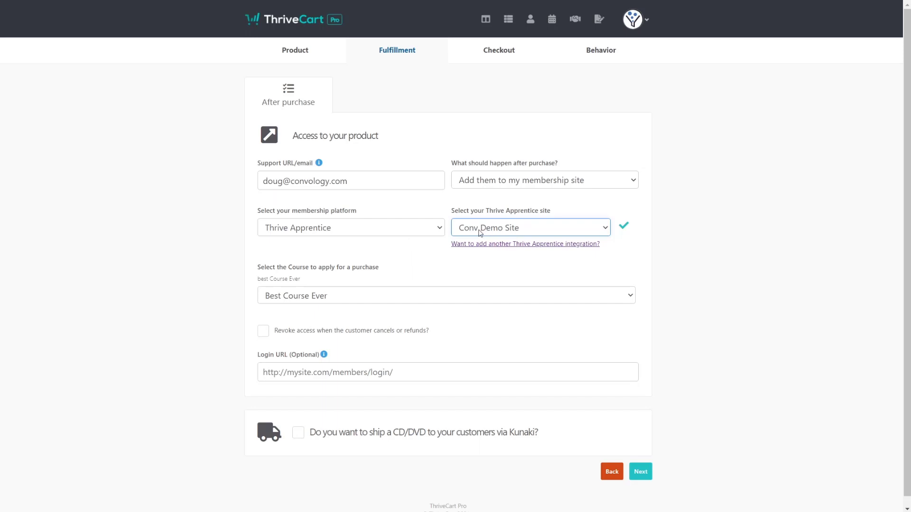
click(334, 301)
Grant Best Course Ever, revoke access on cancel or refund, set the login URL, and proceed to Checkout.
click(336, 296)
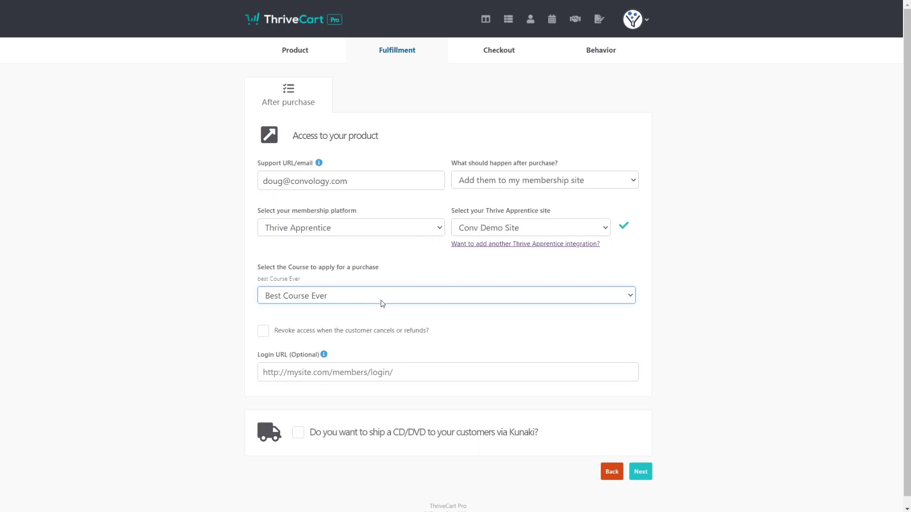
click(264, 331)
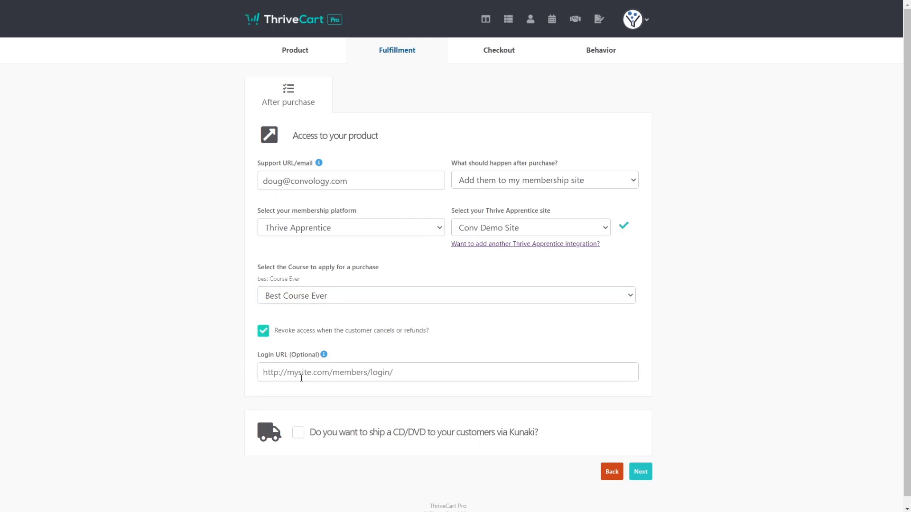
click(340, 364)
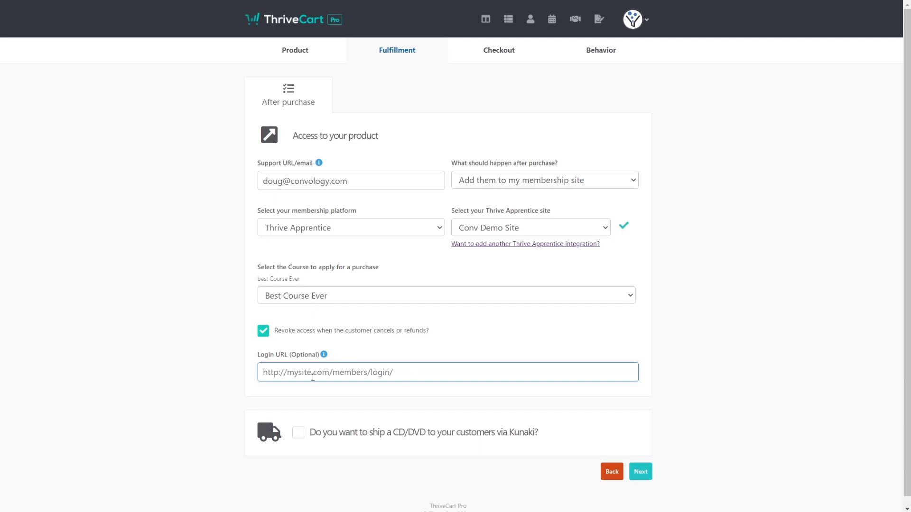
click(261, 357)
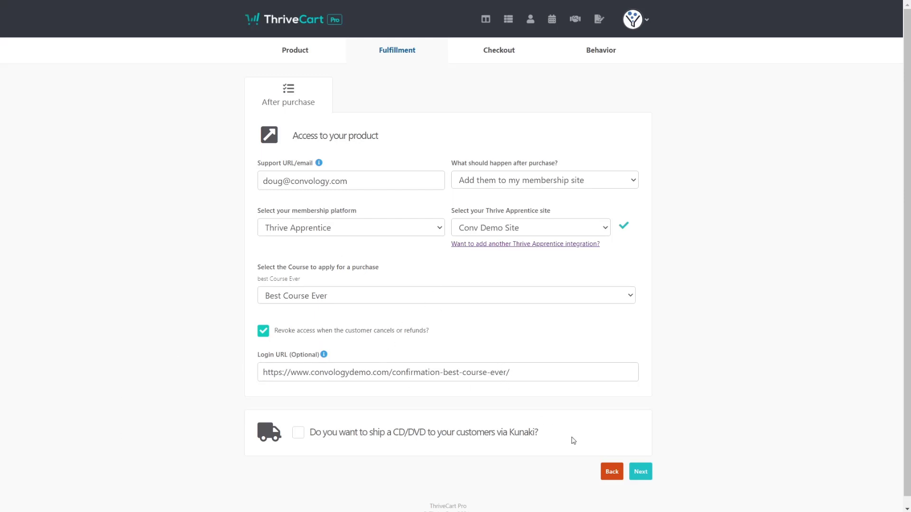
click(640, 472)
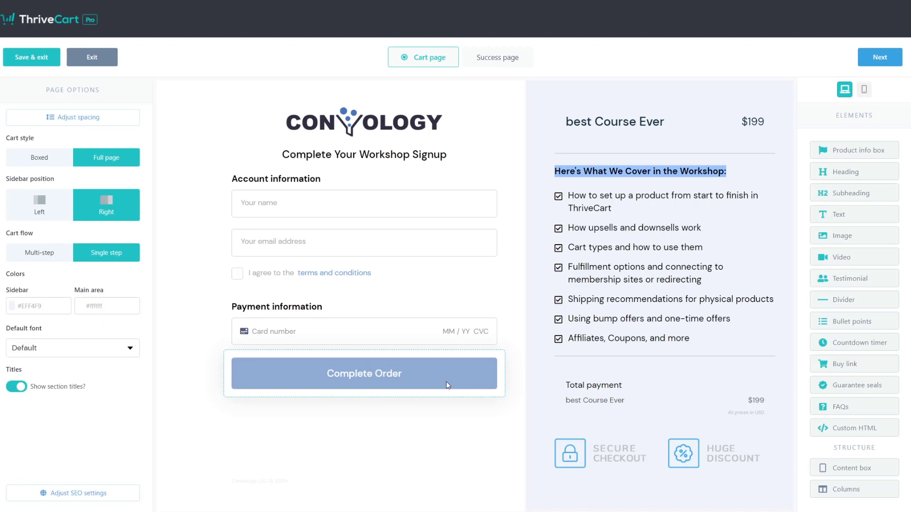
Inspect the workshop bullet list and footer on the Standard checkout cart page.
click(629, 248)
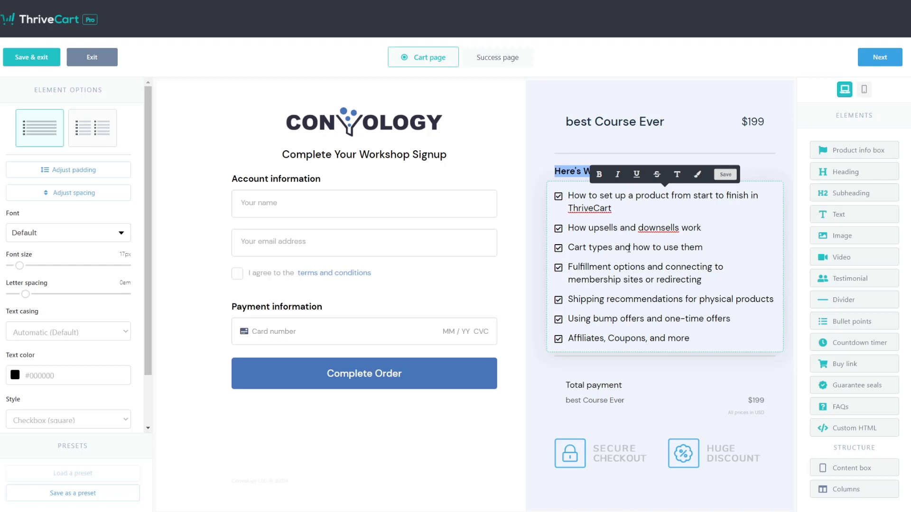
click(454, 464)
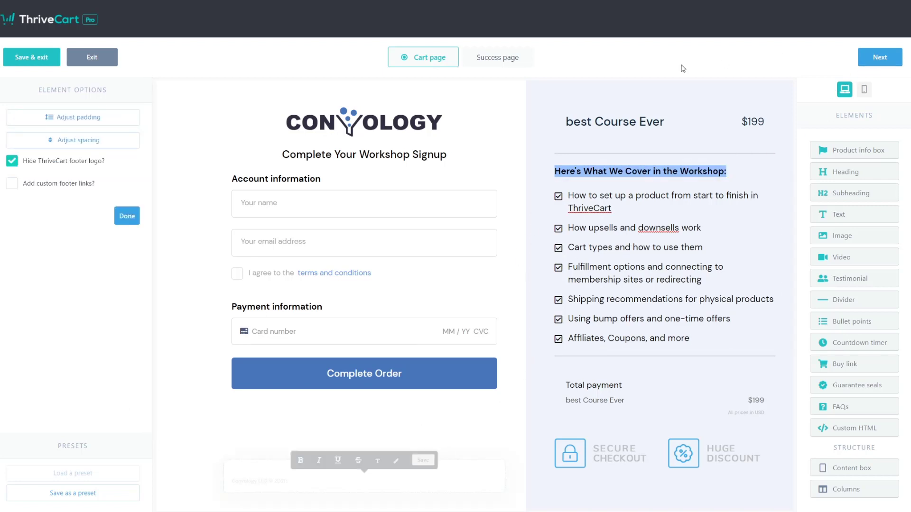
click(879, 57)
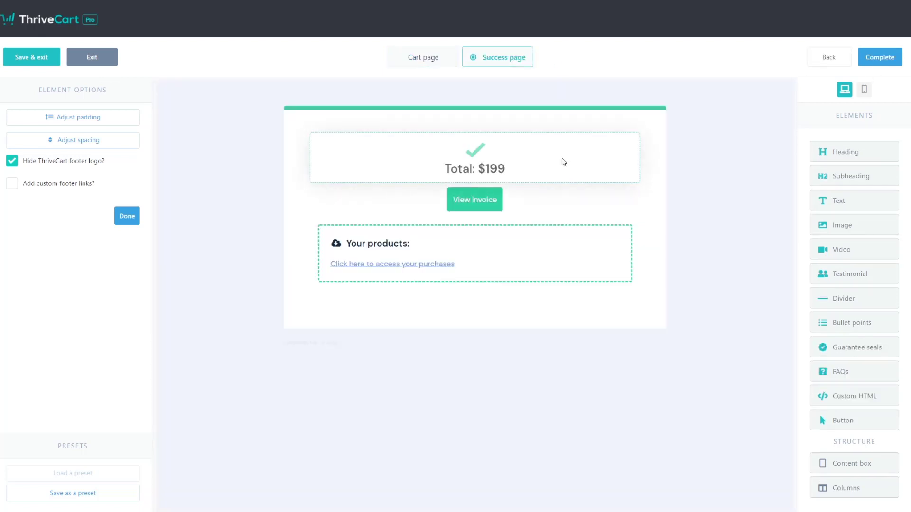
Redirect buyers to a custom success page after purchase and save the cart design.
click(246, 122)
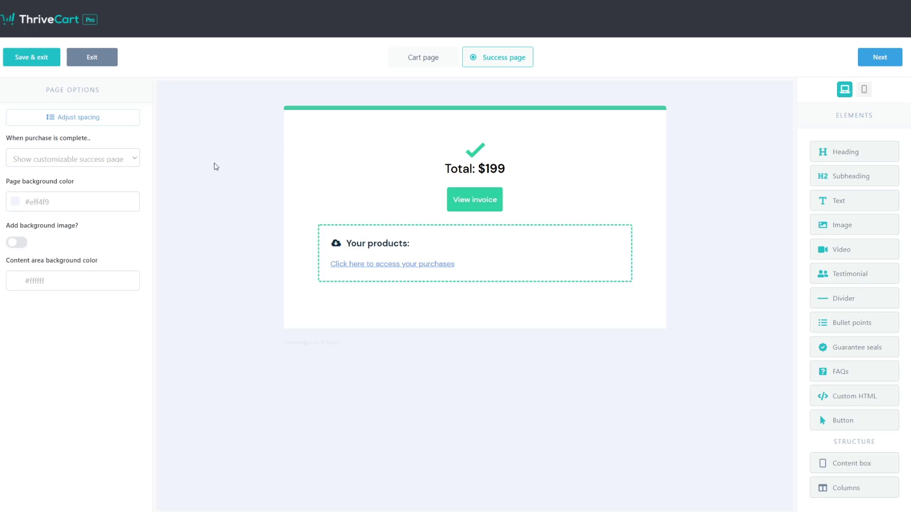
click(313, 147)
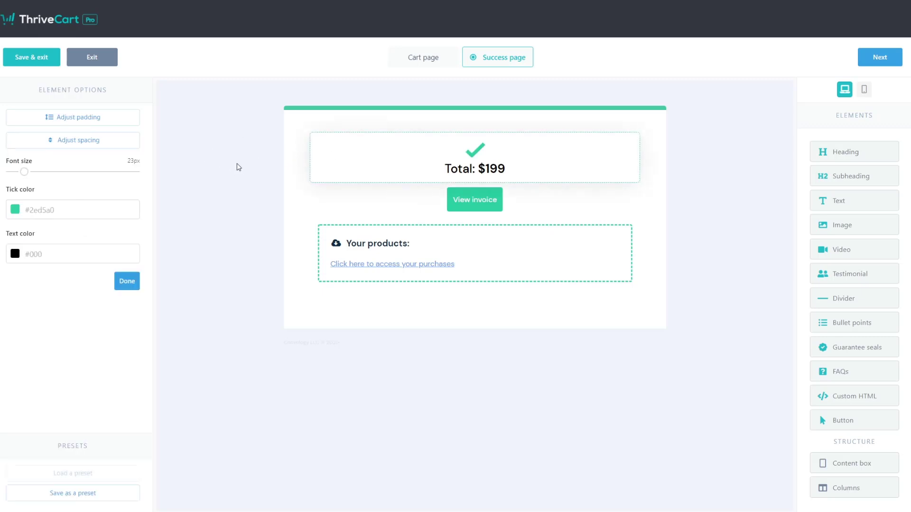
click(244, 129)
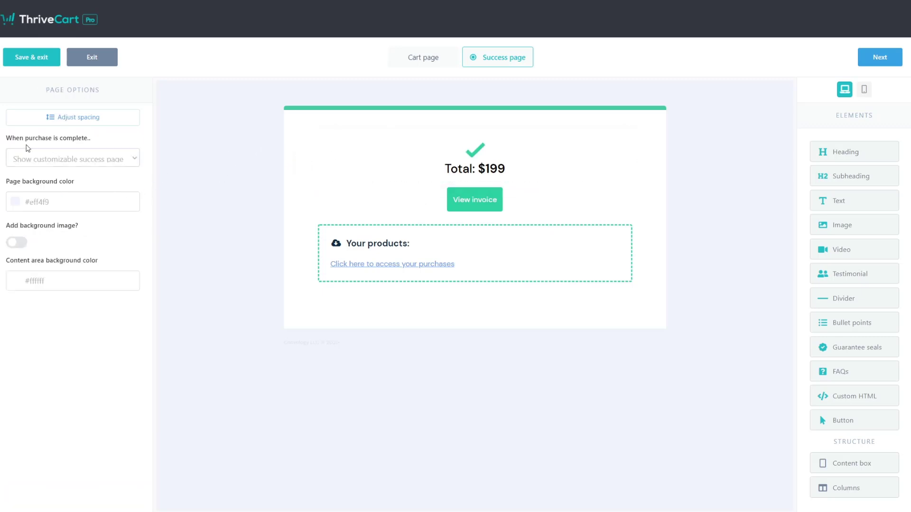
click(51, 162)
click(45, 184)
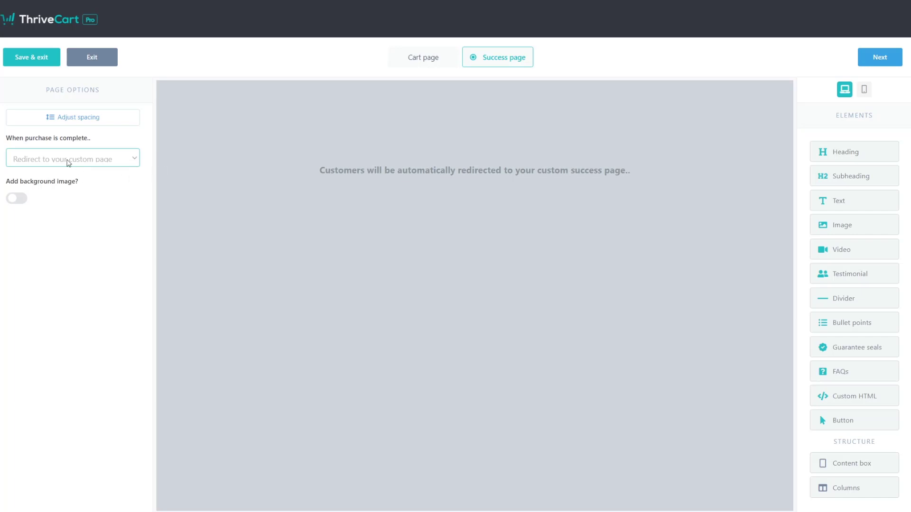
click(880, 58)
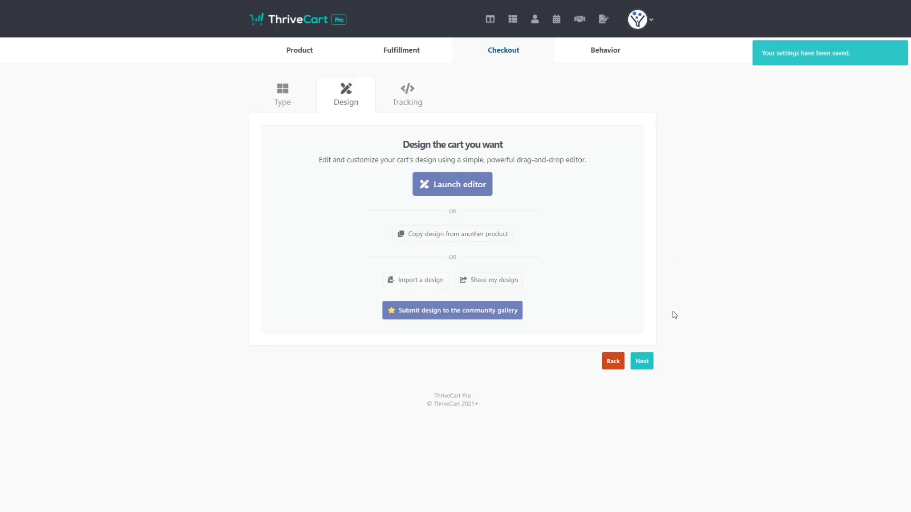
Step through Tracking and Behavior, then save Best Course Ever to get its checkout URL.
click(646, 365)
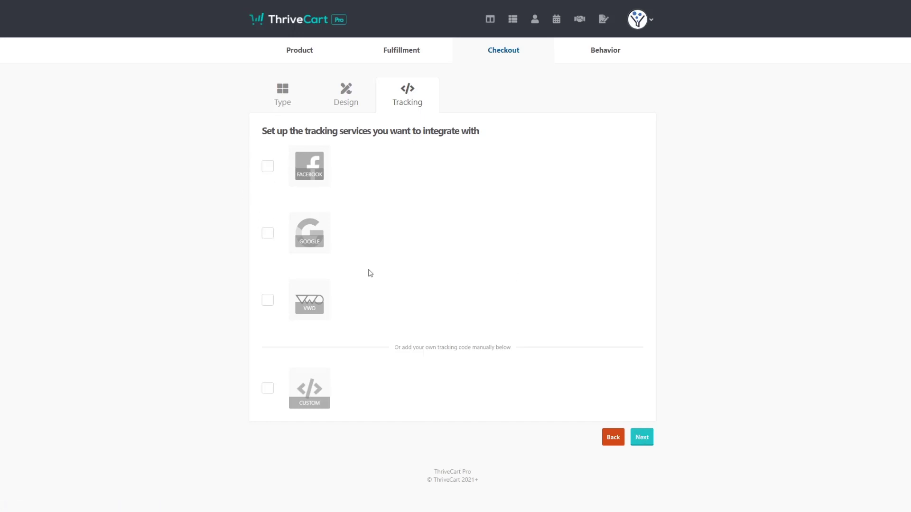
click(643, 439)
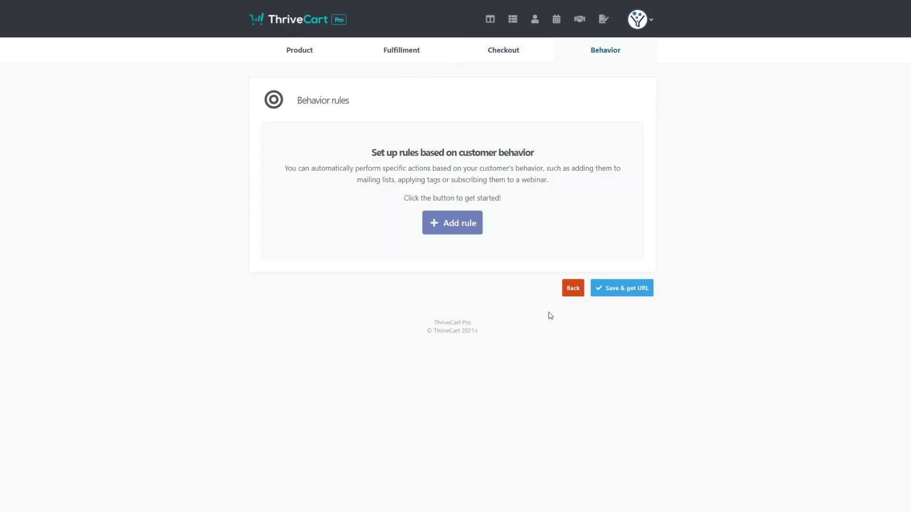
click(630, 291)
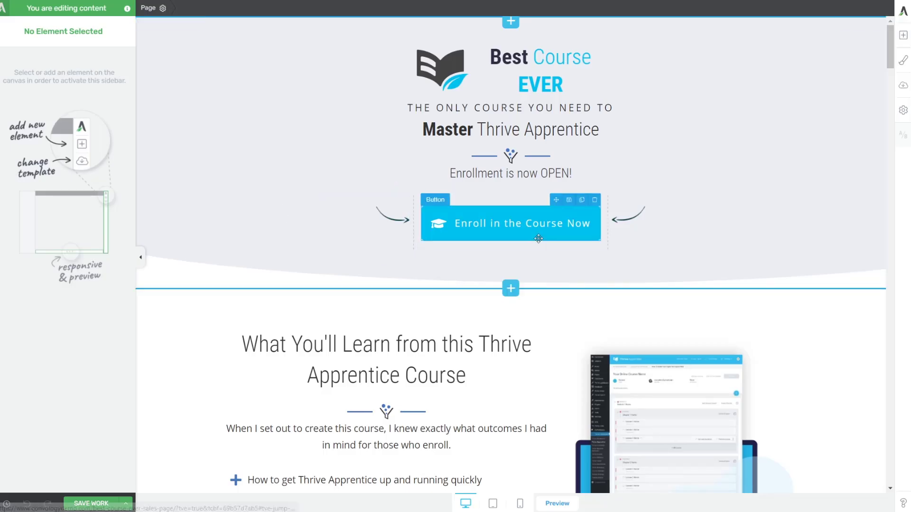
Link the top two Enroll in the Course Now buttons to the pasted checkout URL.
click(539, 239)
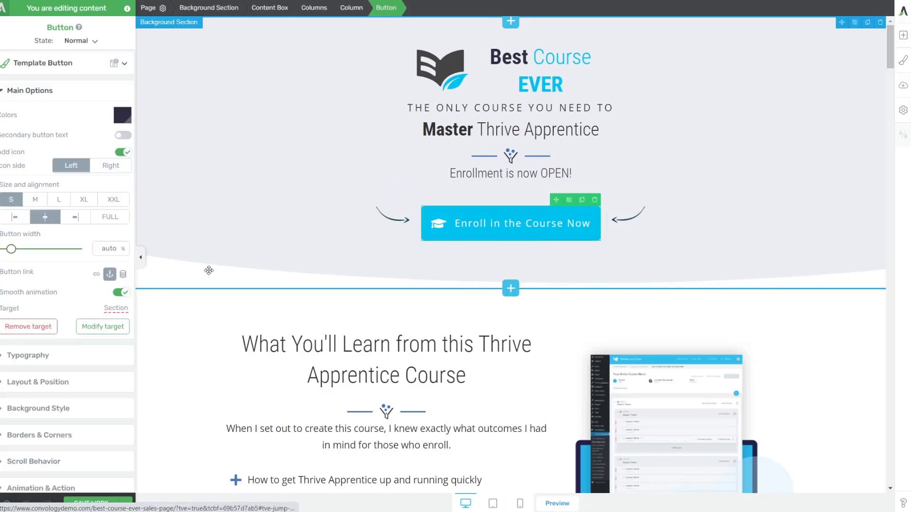
click(27, 333)
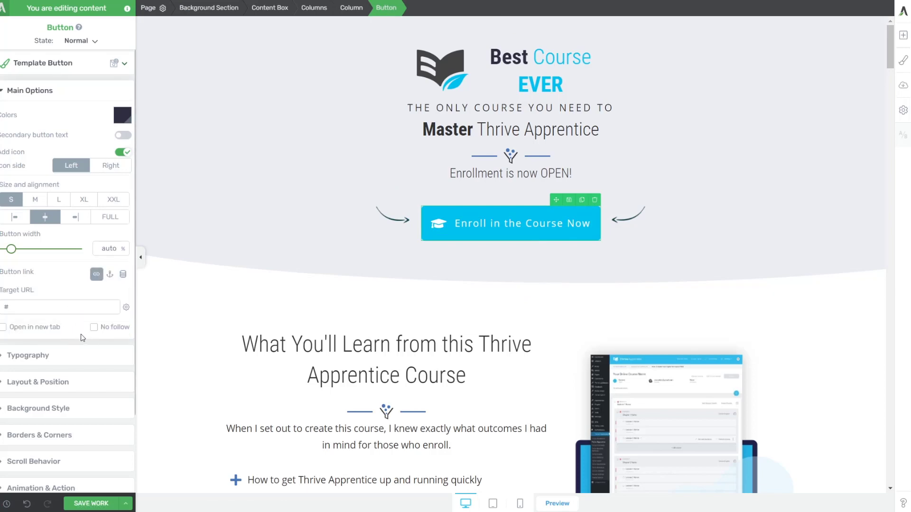
click(69, 307)
text(e.convology.com/best-course-ever/)
scroll(438, 195, down, 10)
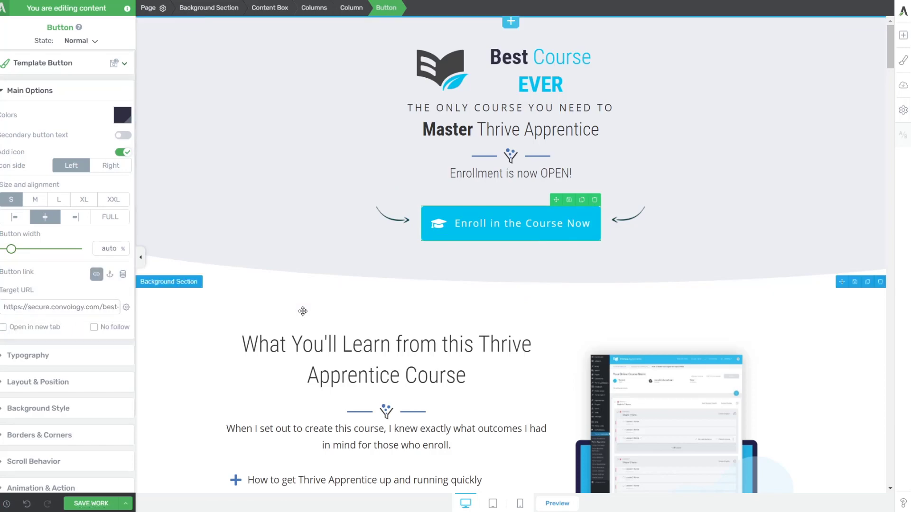
click(438, 195)
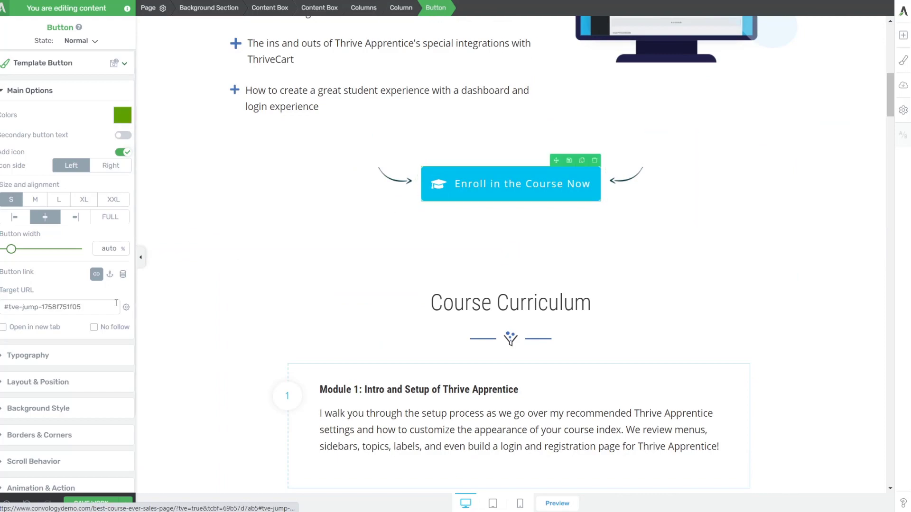
triple_click(101, 307)
key(ctrl+v)
click(269, 278)
Link the next two Enroll buttons, including the one under Who is This Course For, to the checkout.
scroll(270, 280, down, 7)
scroll(269, 279, down, 10)
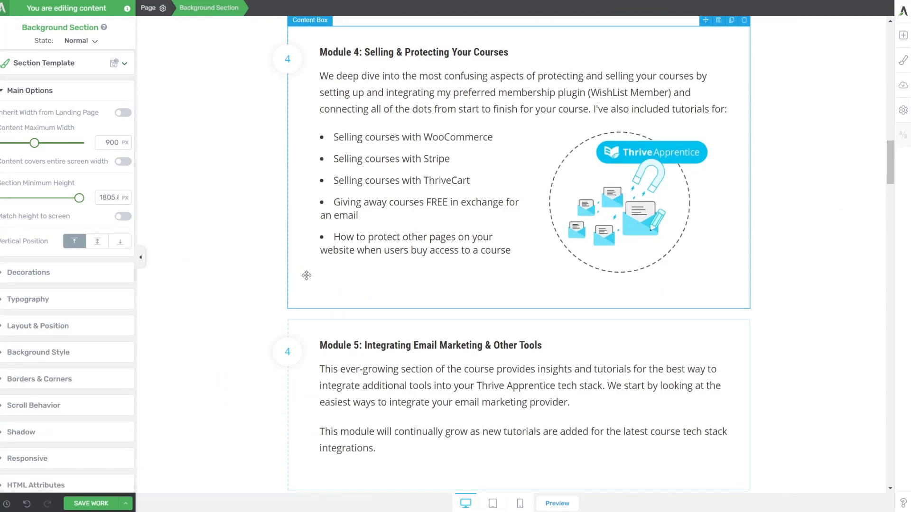
click(511, 137)
triple_click(100, 307)
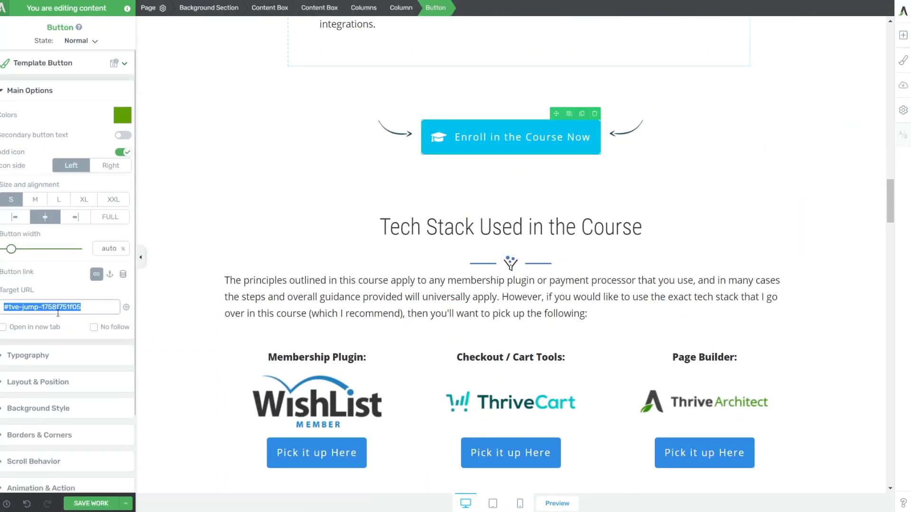
key(ctrl+v)
scroll(337, 207, down, 5)
scroll(338, 207, down, 20)
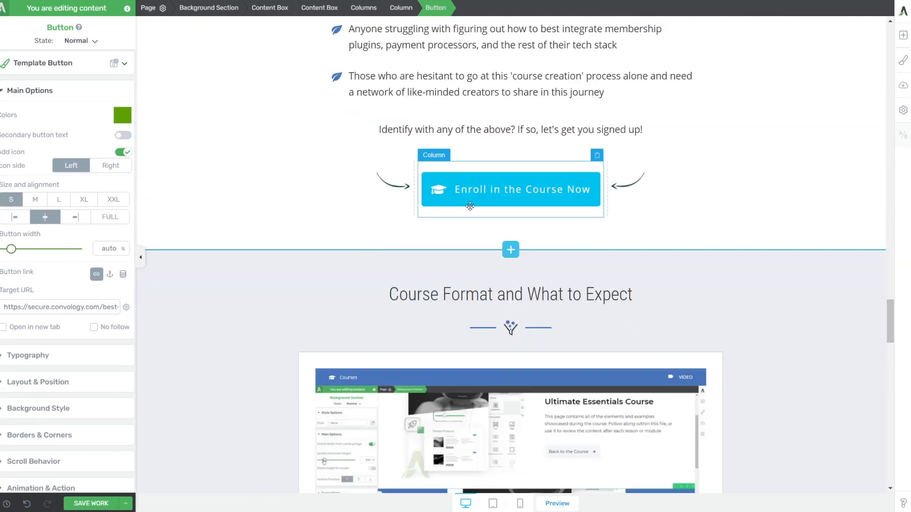
click(469, 203)
triple_click(61, 307)
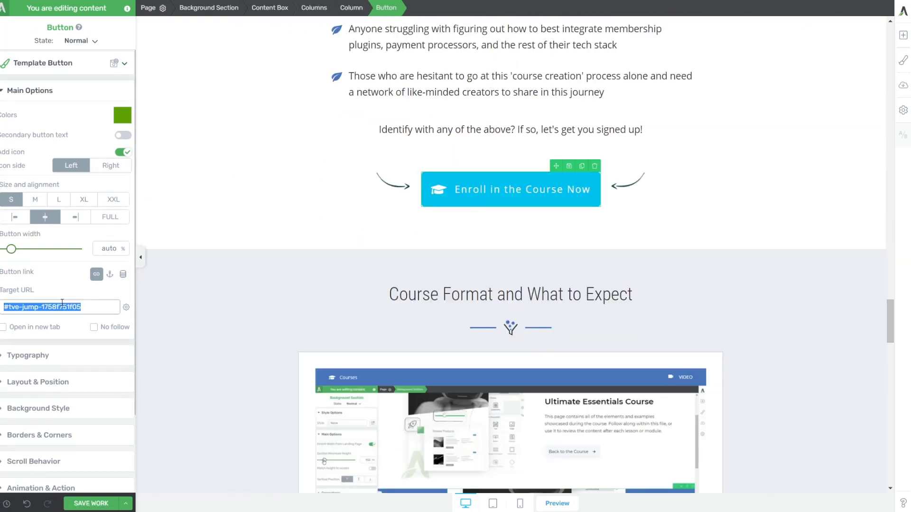
key(ctrl+v)
scroll(299, 270, down, 10)
scroll(306, 259, down, 15)
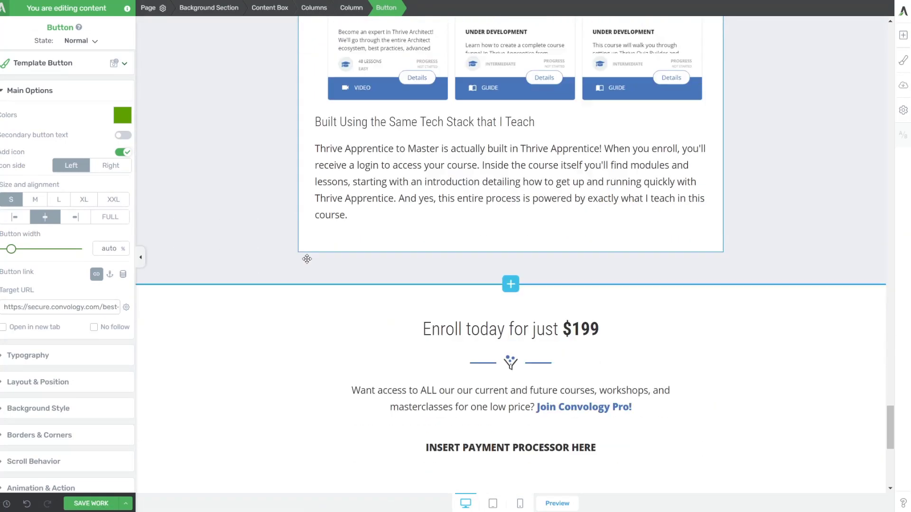
Duplicate the Enroll button block into Enroll today and delete the payment placeholder box.
triple_click(616, 182)
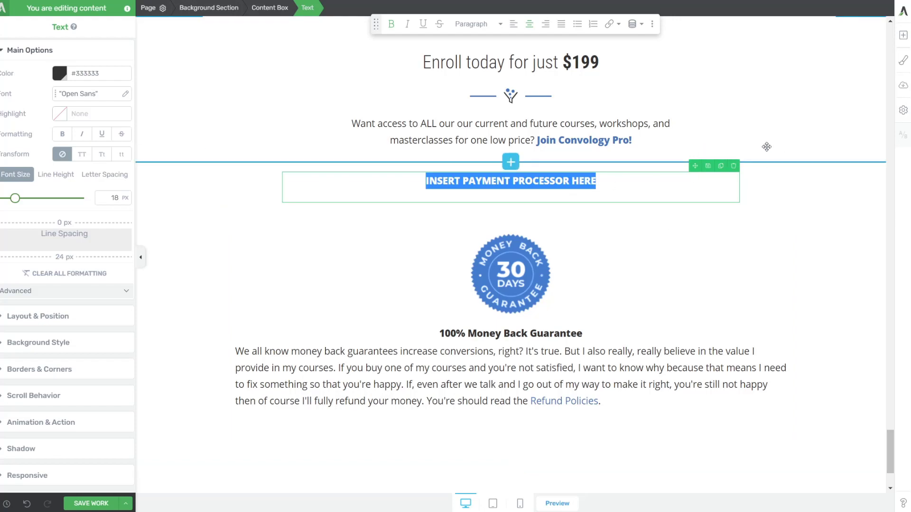
scroll(626, 185, up, 10)
scroll(661, 180, up, 15)
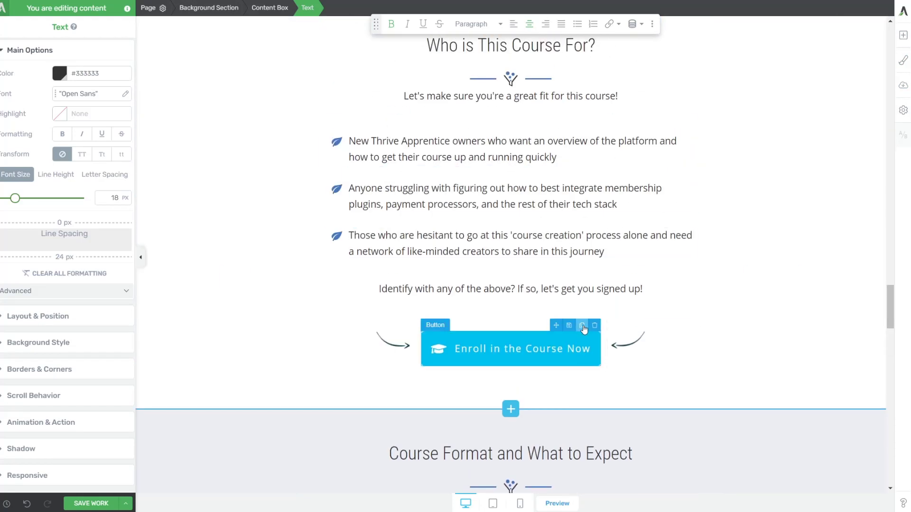
click(662, 330)
click(311, 8)
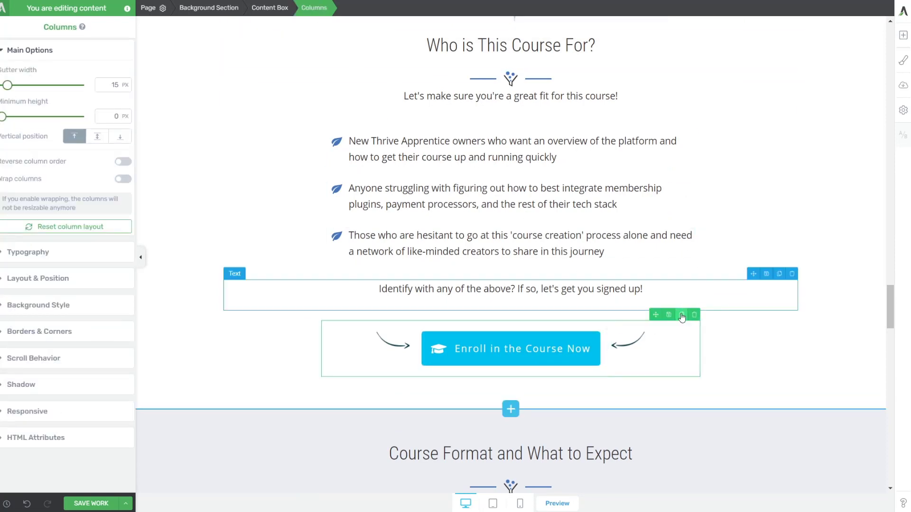
click(682, 315)
mouse_move(655, 314)
mouse_down()
mouse_move(602, 485)
mouse_move(516, 95)
mouse_up()
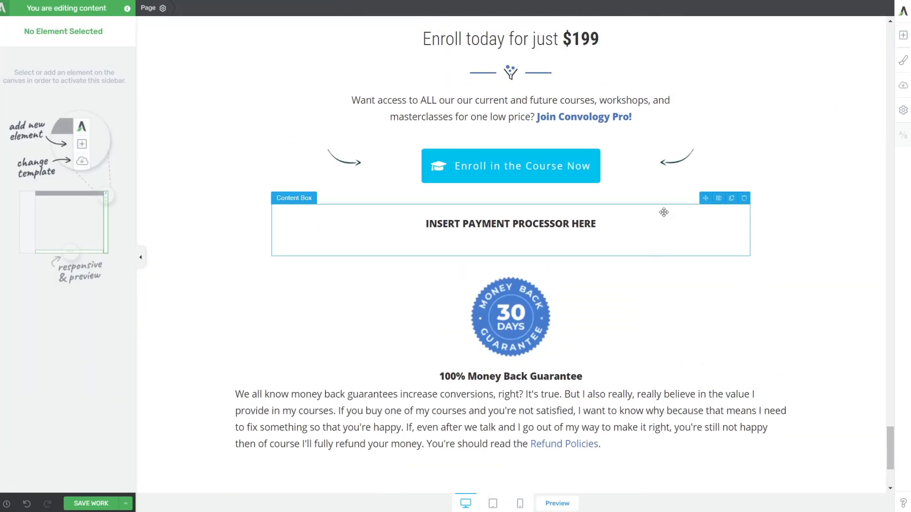
click(663, 209)
click(744, 197)
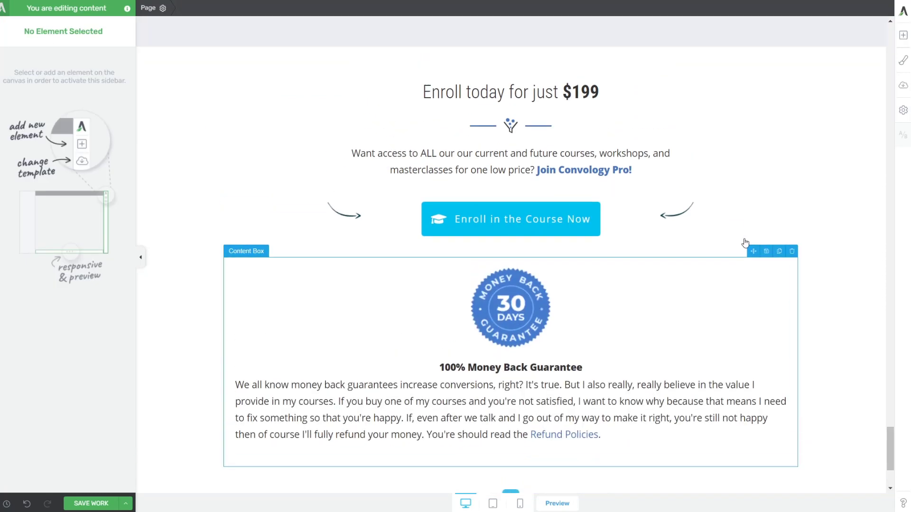
Save the sales page changes and preview the live page.
scroll(475, 294, up, 2)
scroll(173, 397, down, 4)
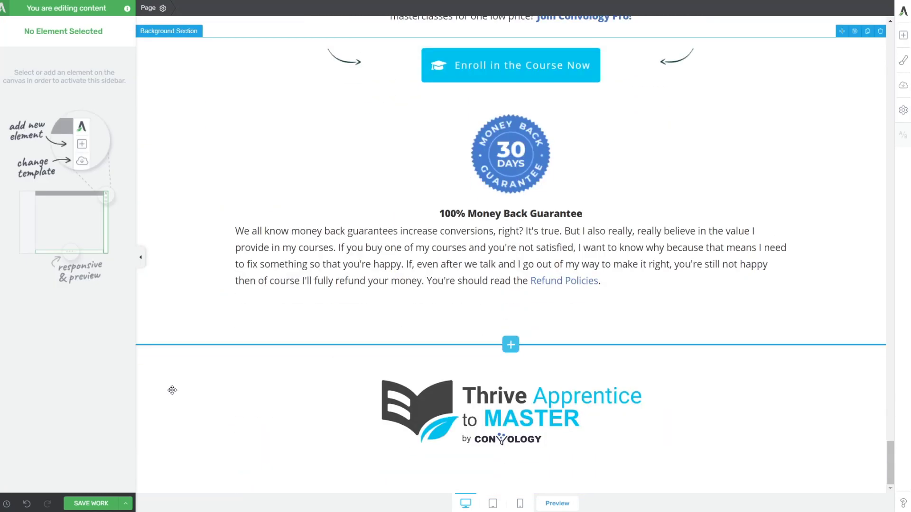
click(92, 503)
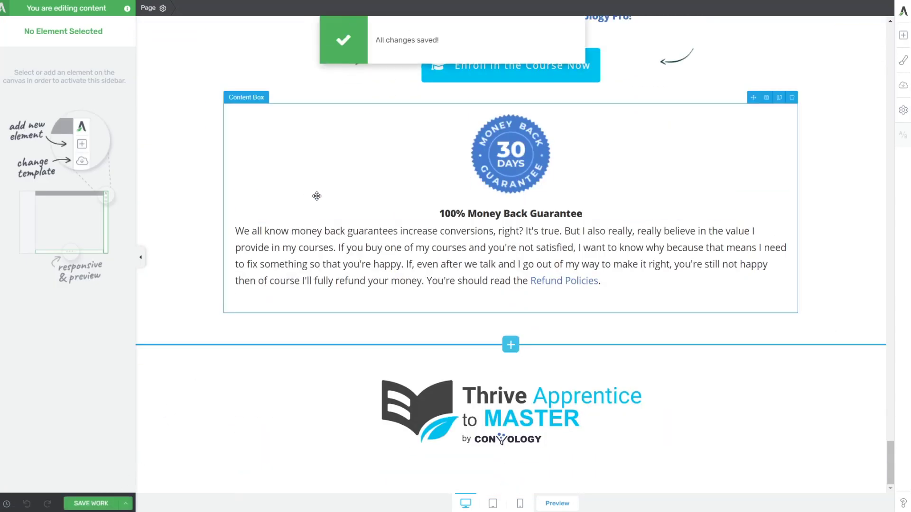
click(560, 503)
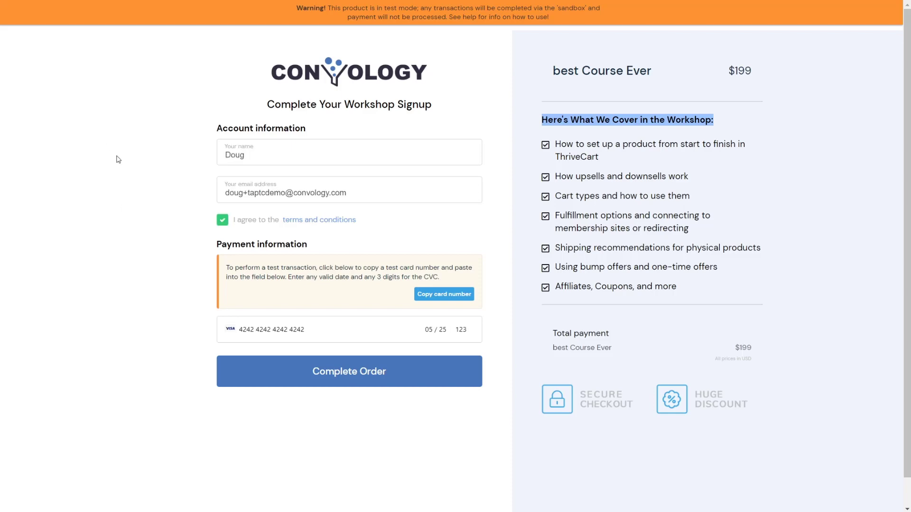
Complete the test order, then go from the confirmation page to the member Dashboard.
click(349, 373)
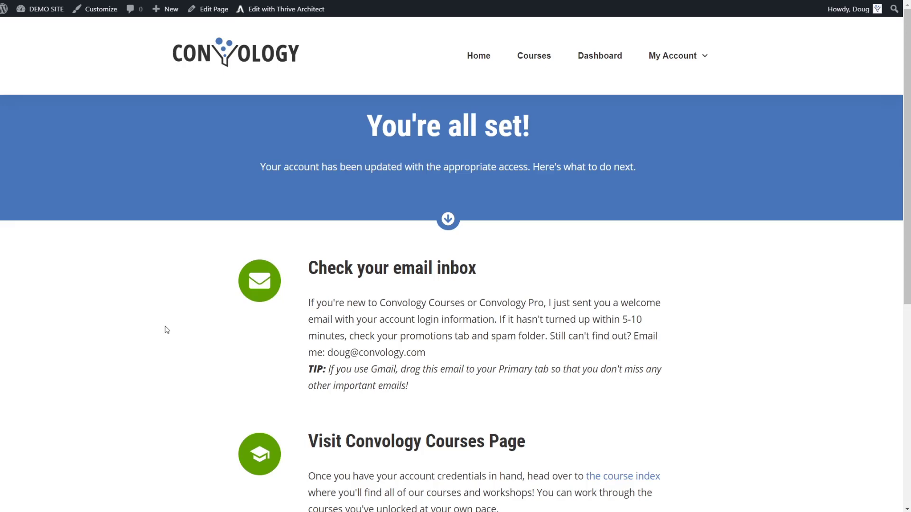
click(588, 55)
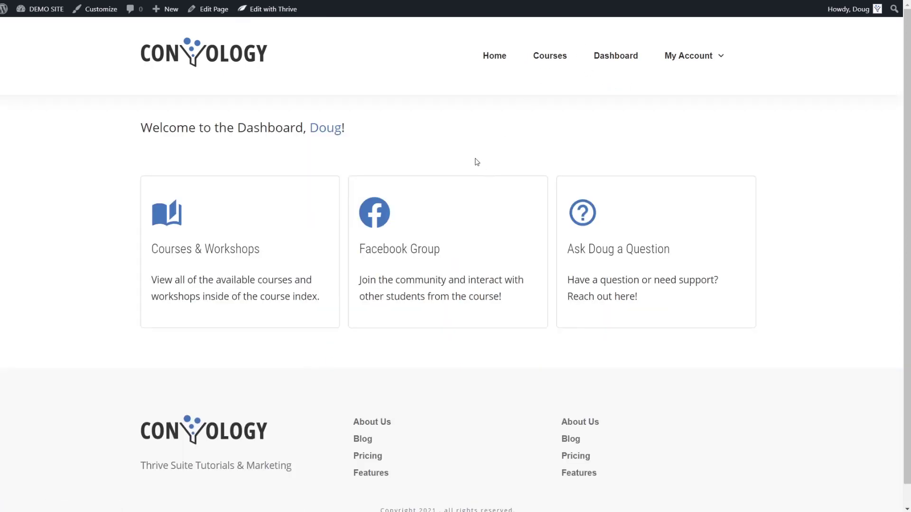
mouse_move(702, 56)
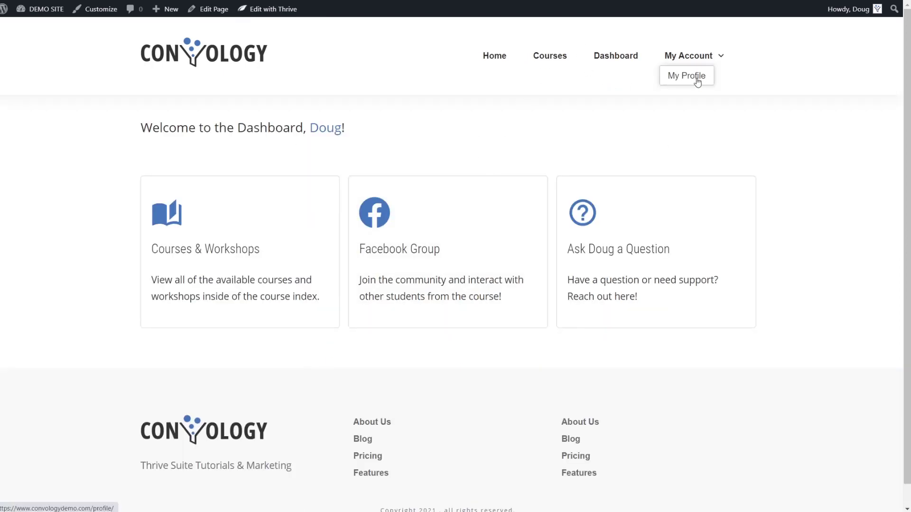